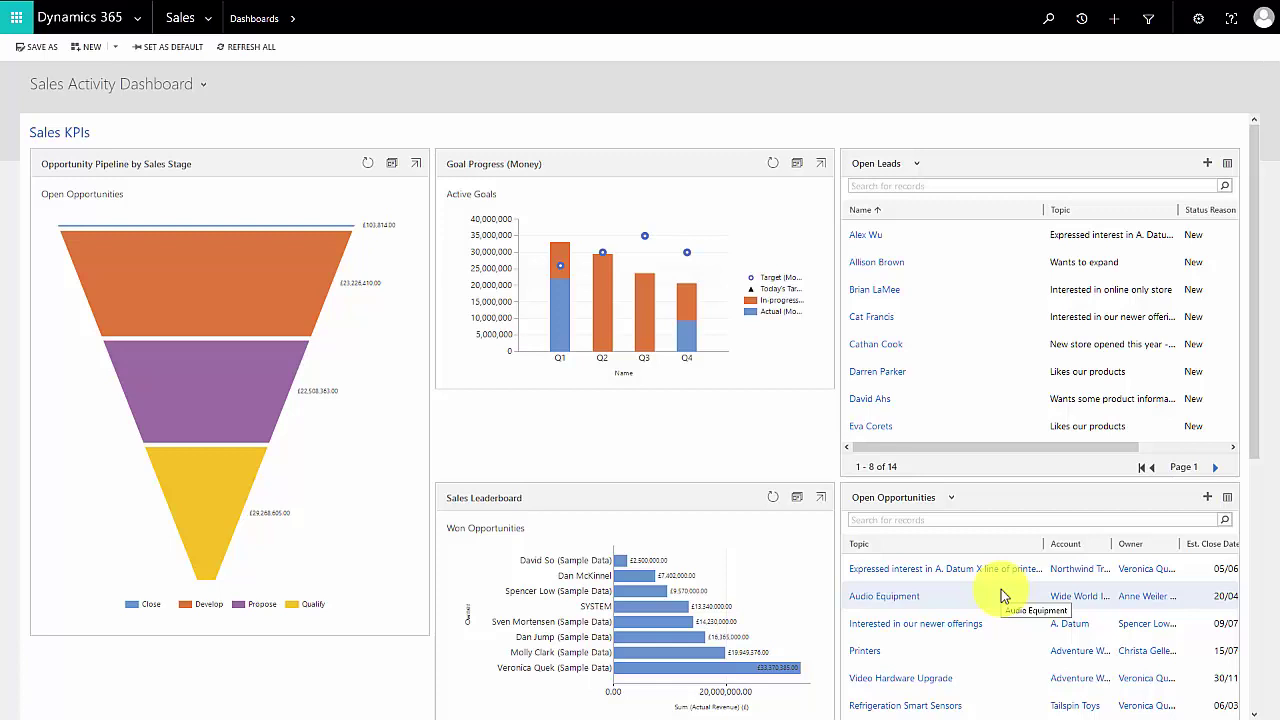
Open the Marketing area's marketing lists in the My Active Marketing Lists view
left_click(209, 22)
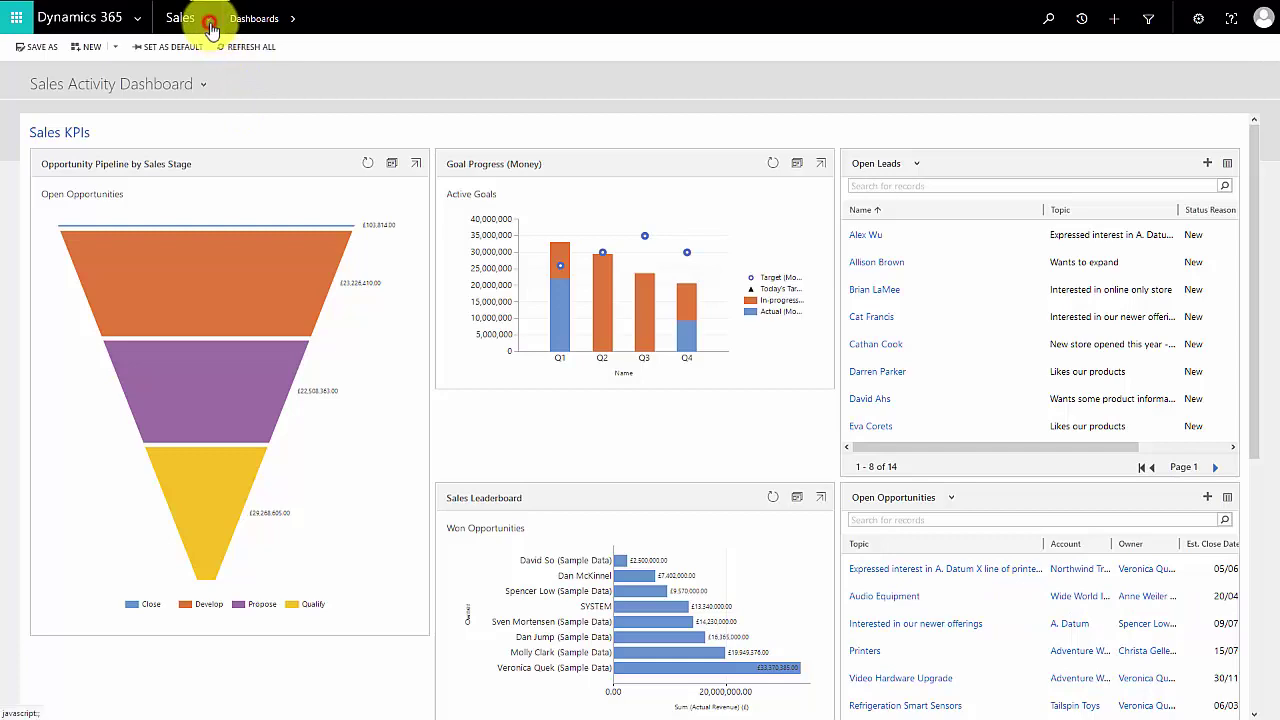
left_click(323, 71)
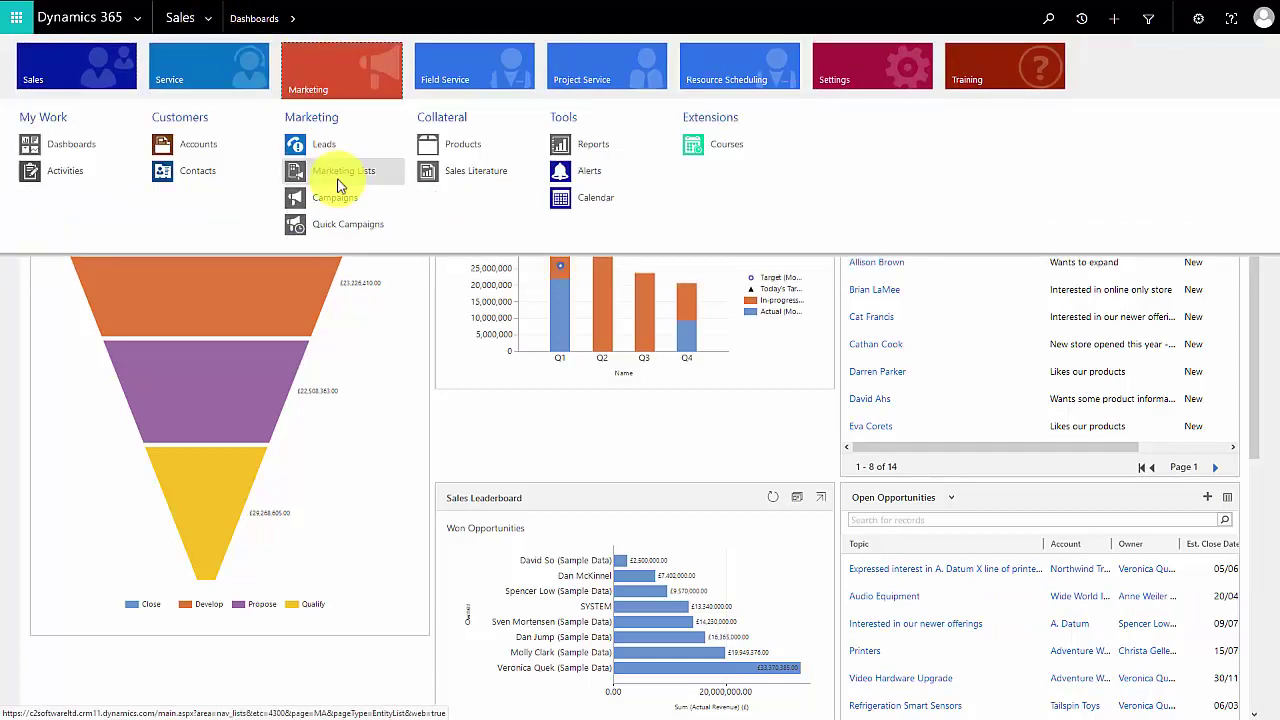
left_click(338, 178)
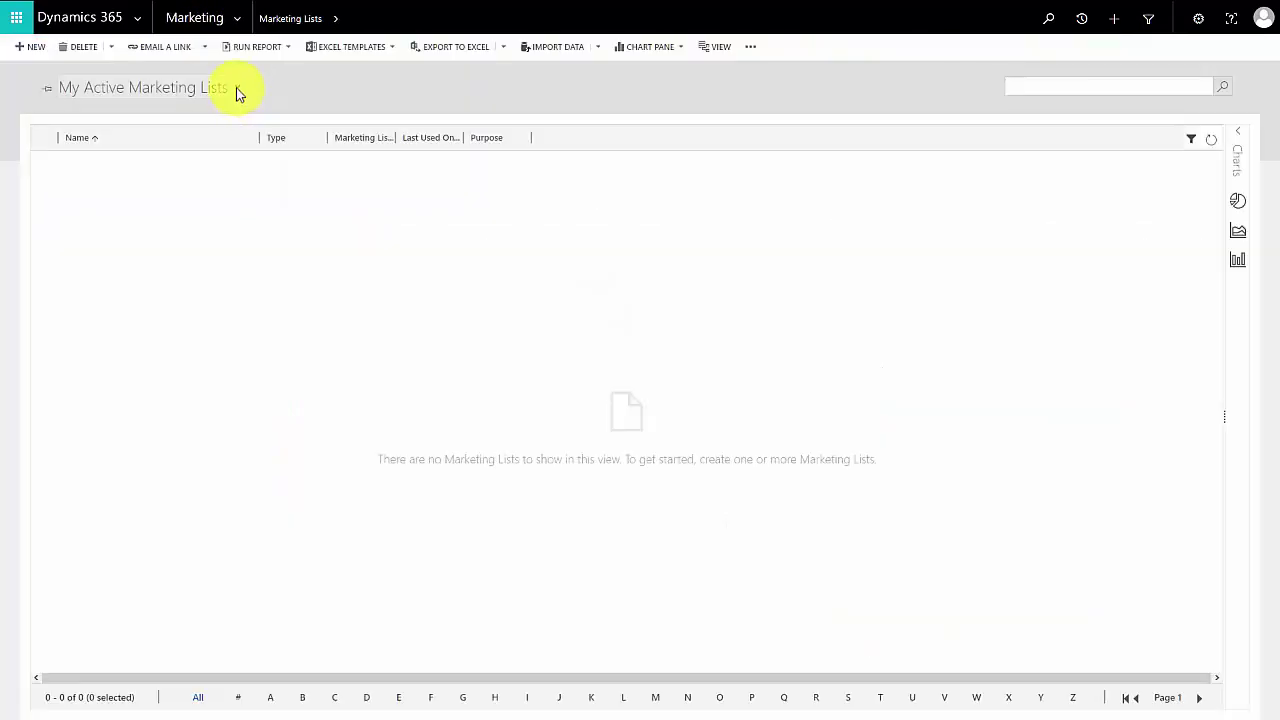
left_click(238, 88)
left_click(130, 128)
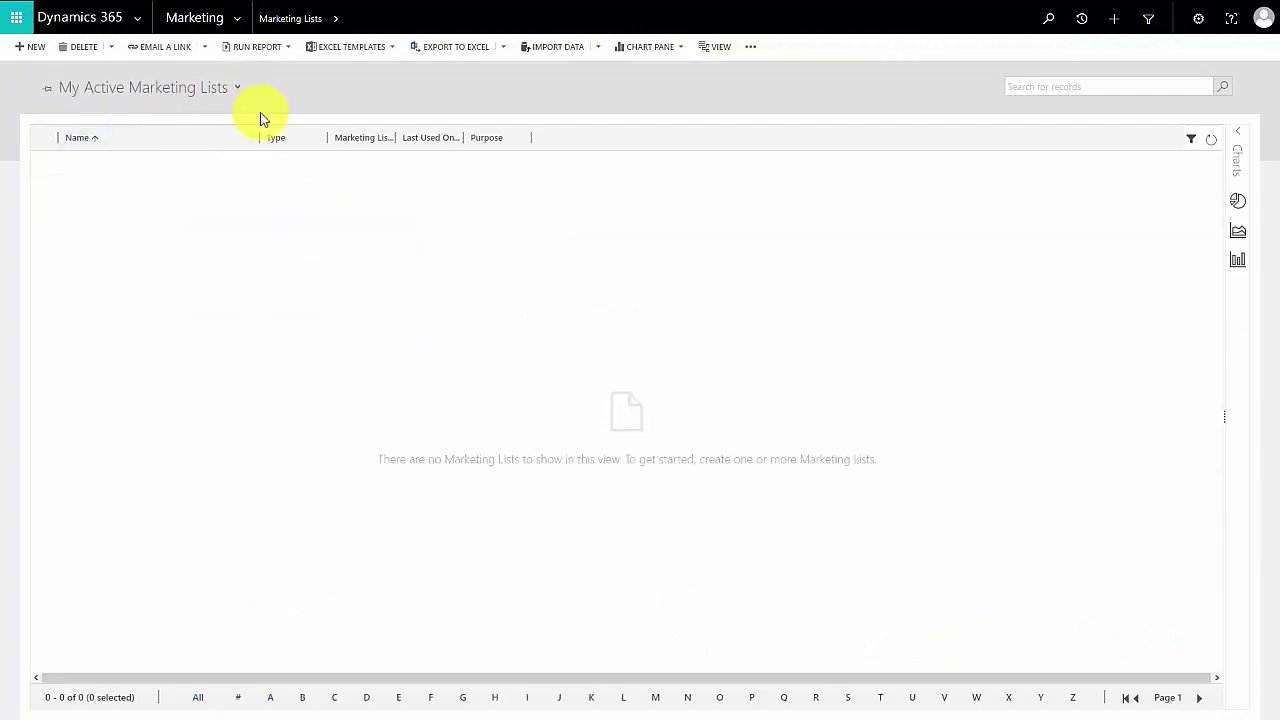
Create and save a marketing list named "Demo static list" with the Static list type, targeted at Contact
left_click(34, 50)
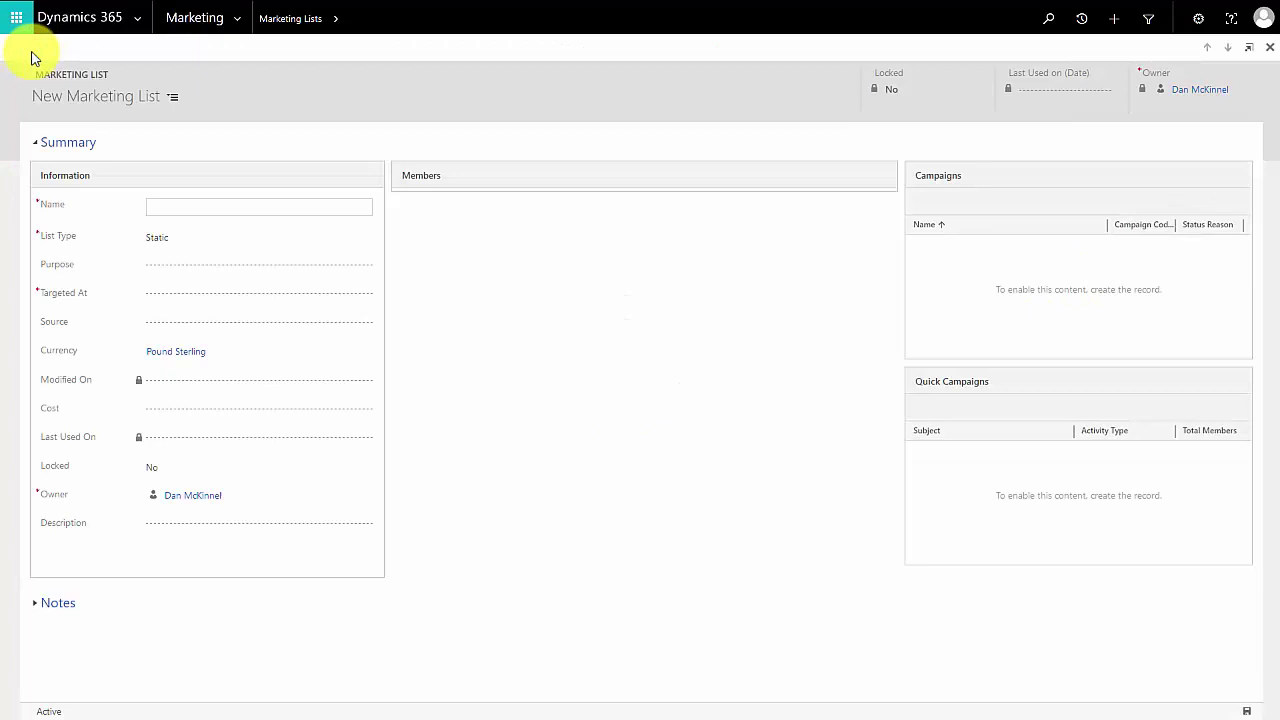
type("De")
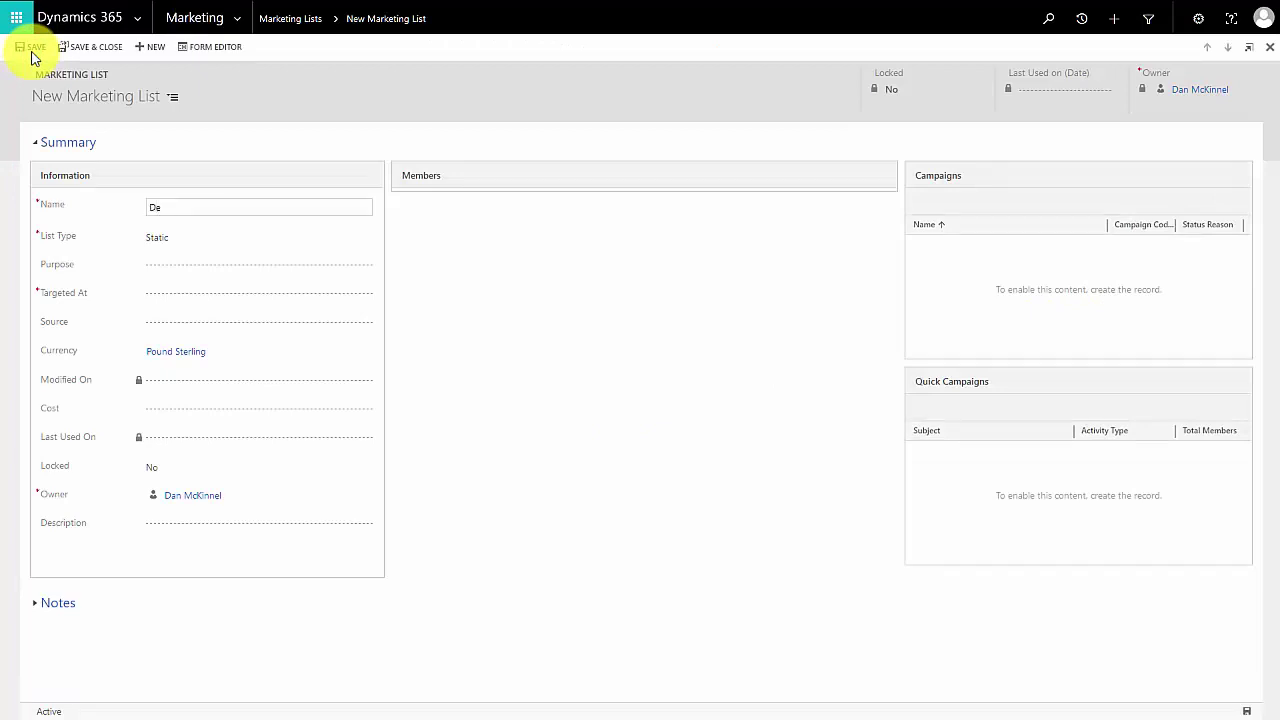
type("mo static list")
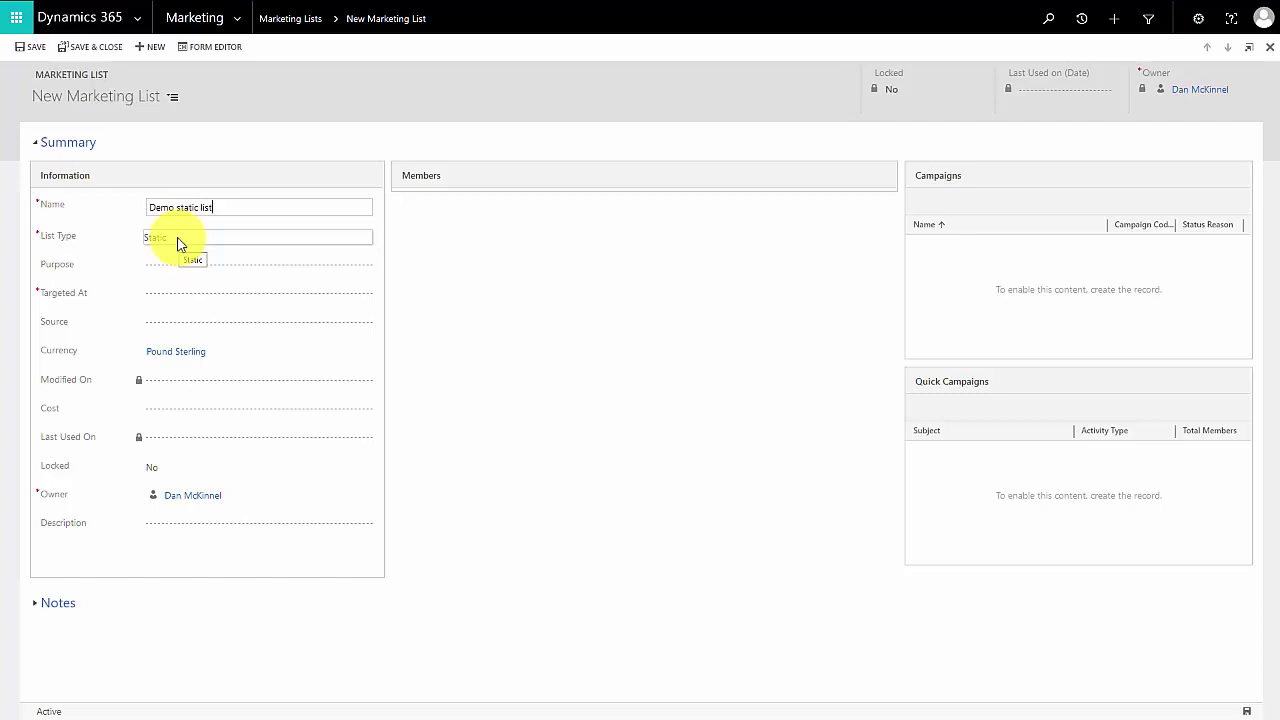
left_click(160, 298)
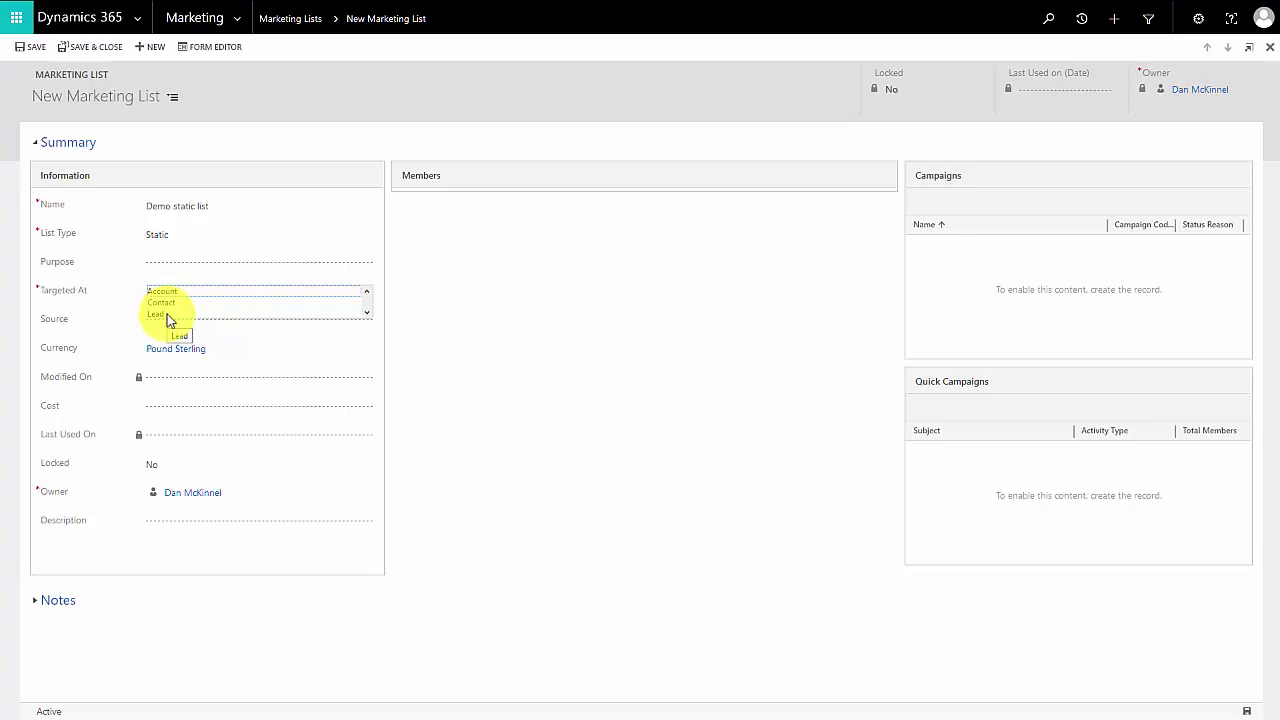
left_click(166, 302)
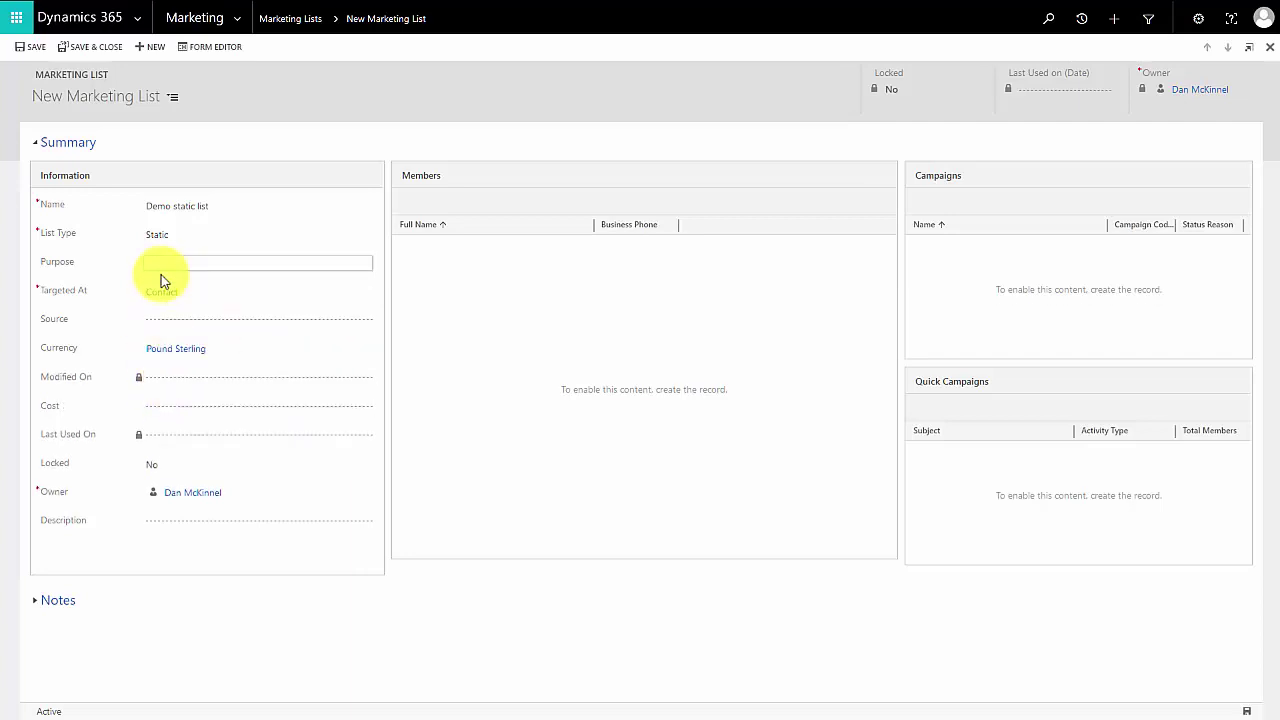
left_click(32, 50)
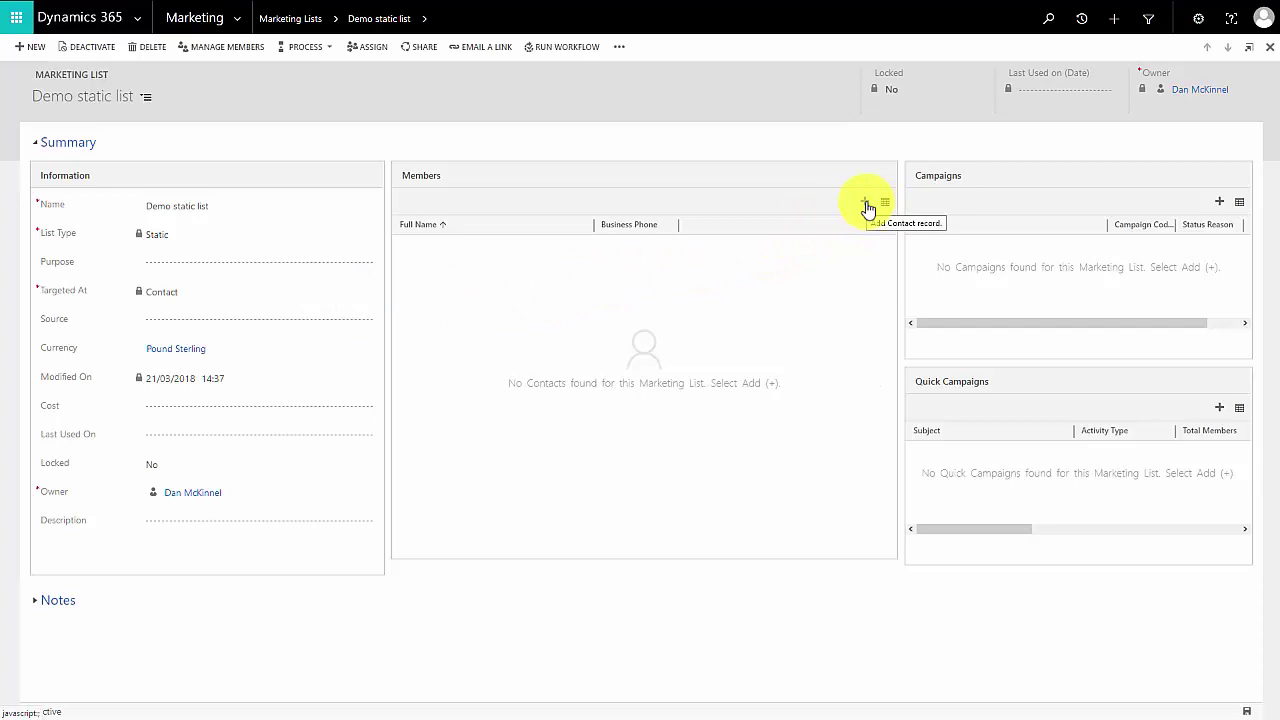
Start adding members to the list using Lookup, looking in the Active Student Contacts view
left_click(236, 48)
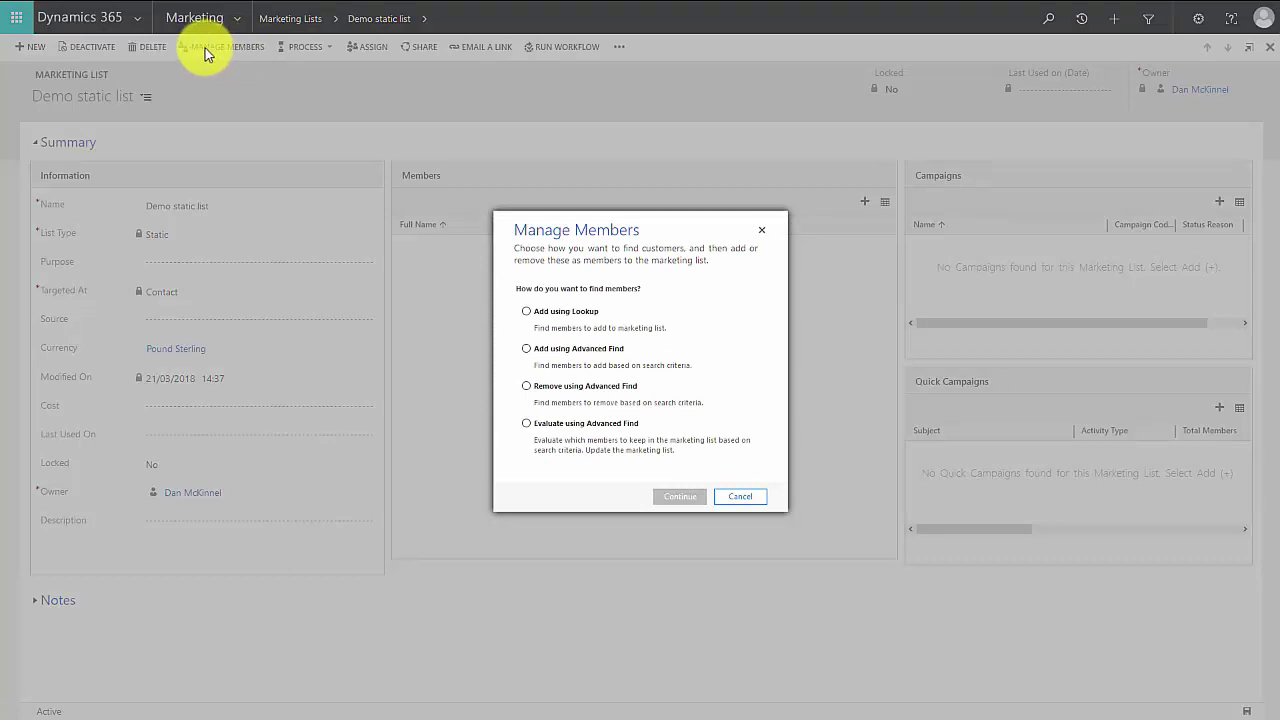
left_click(527, 312)
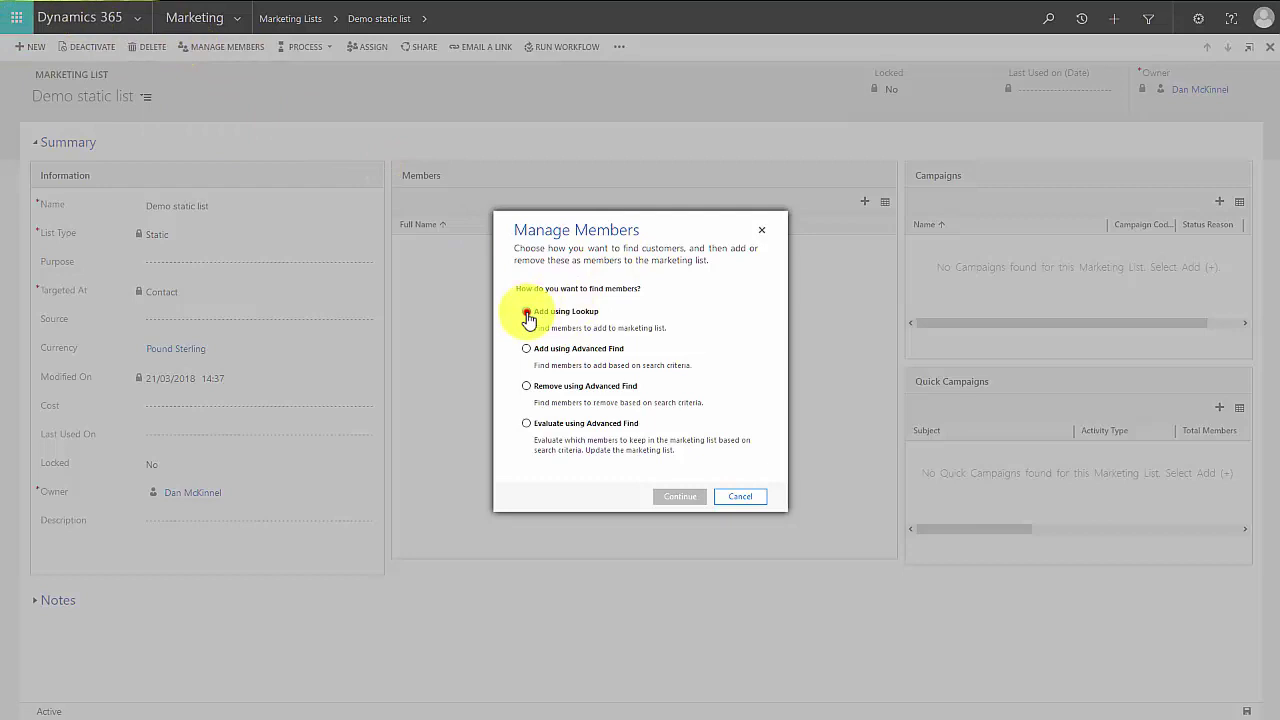
left_click(686, 497)
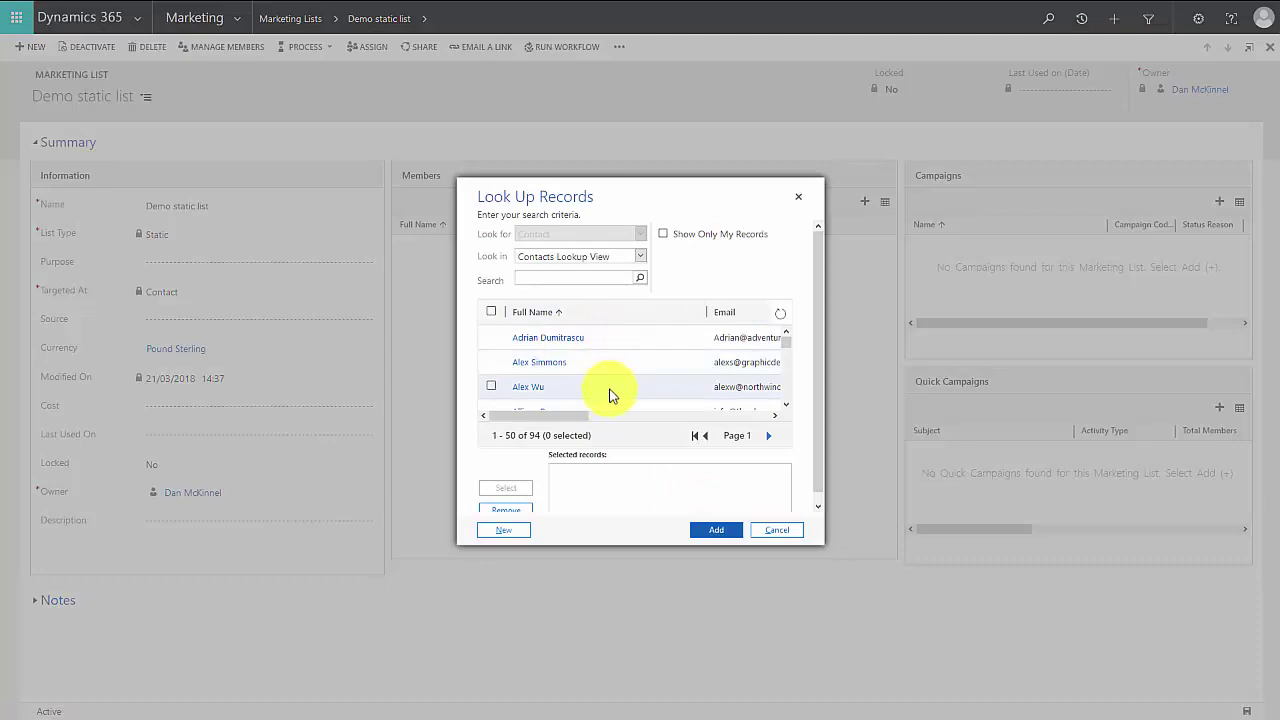
left_click(640, 256)
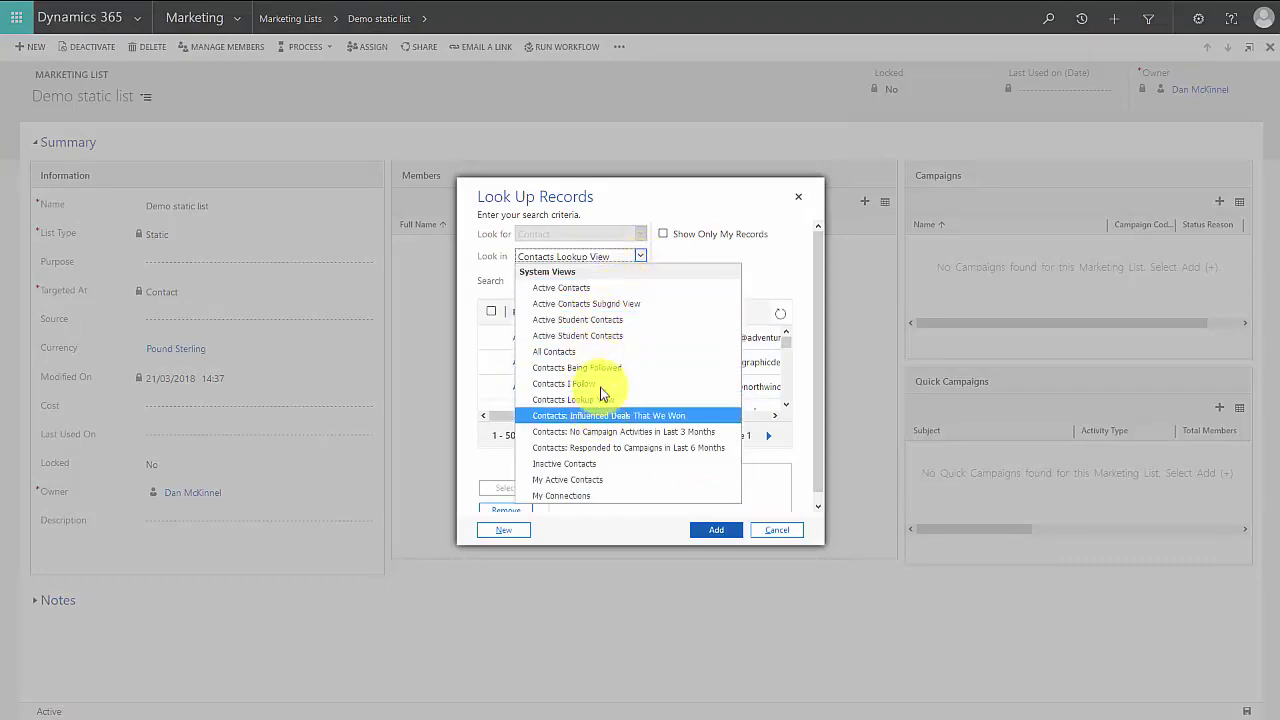
left_click(586, 320)
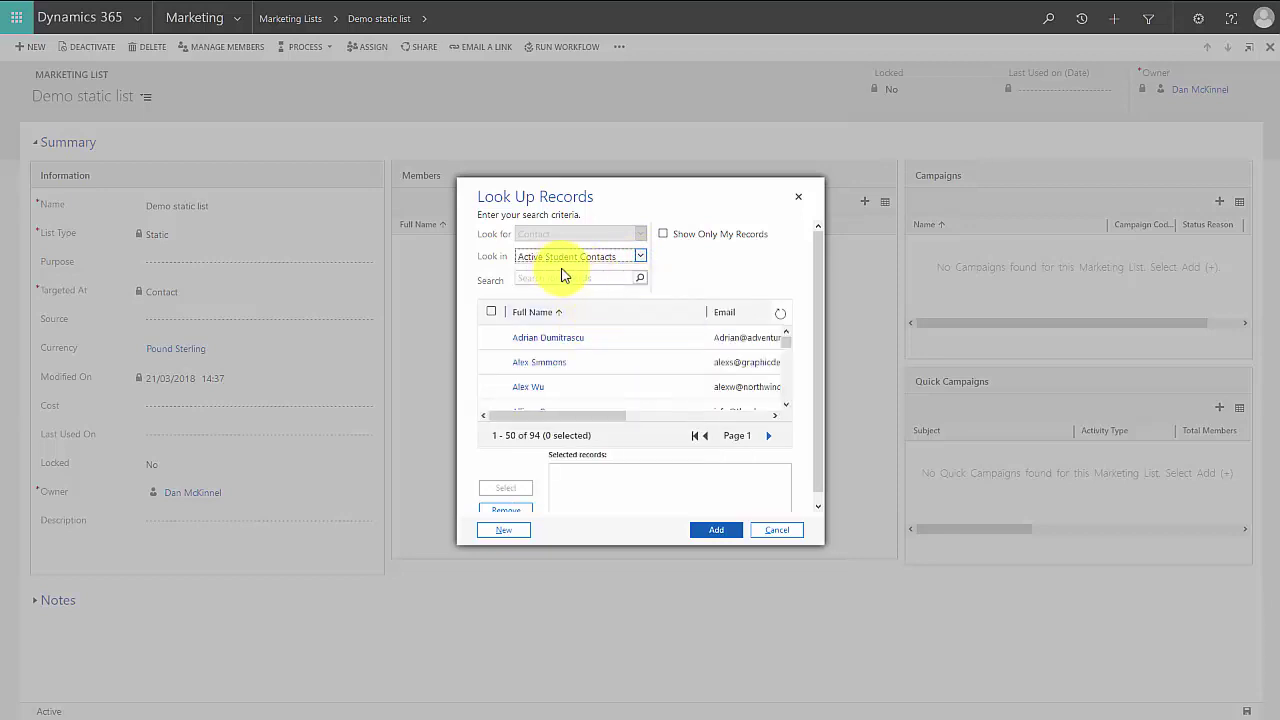
left_click(490, 337)
left_click(491, 364)
left_click(491, 387)
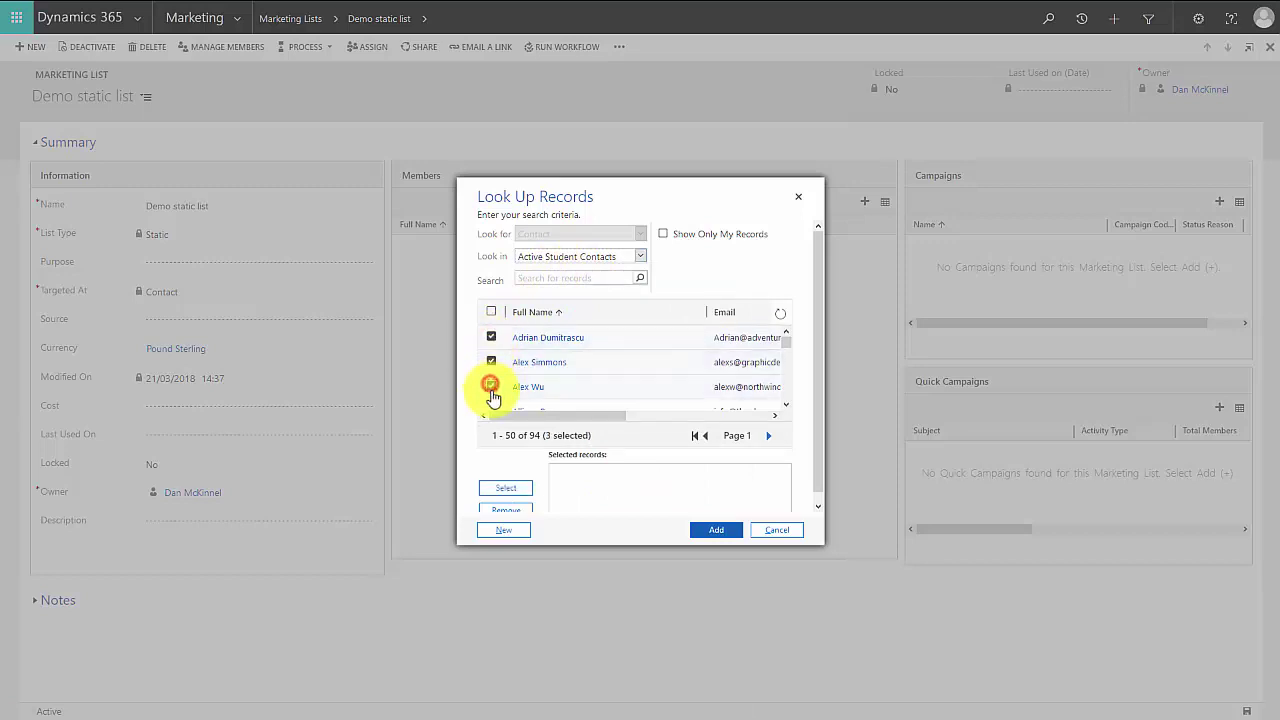
left_click(491, 313)
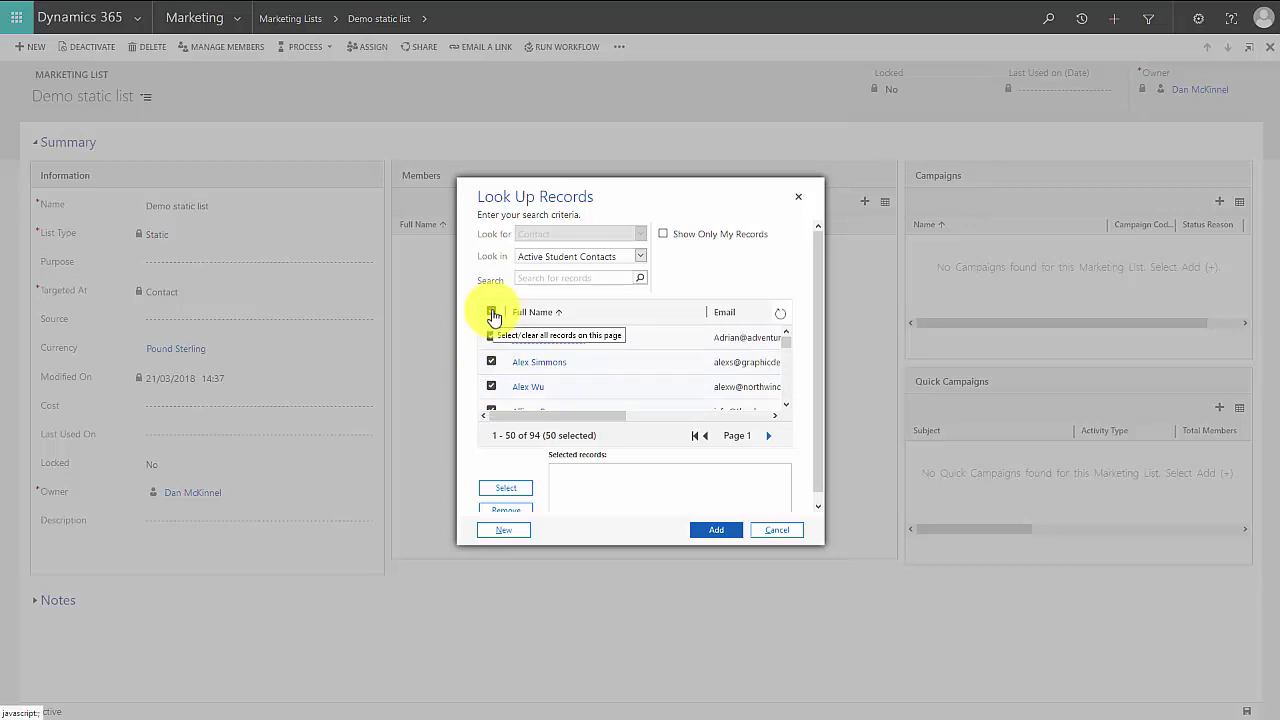
left_click(491, 312)
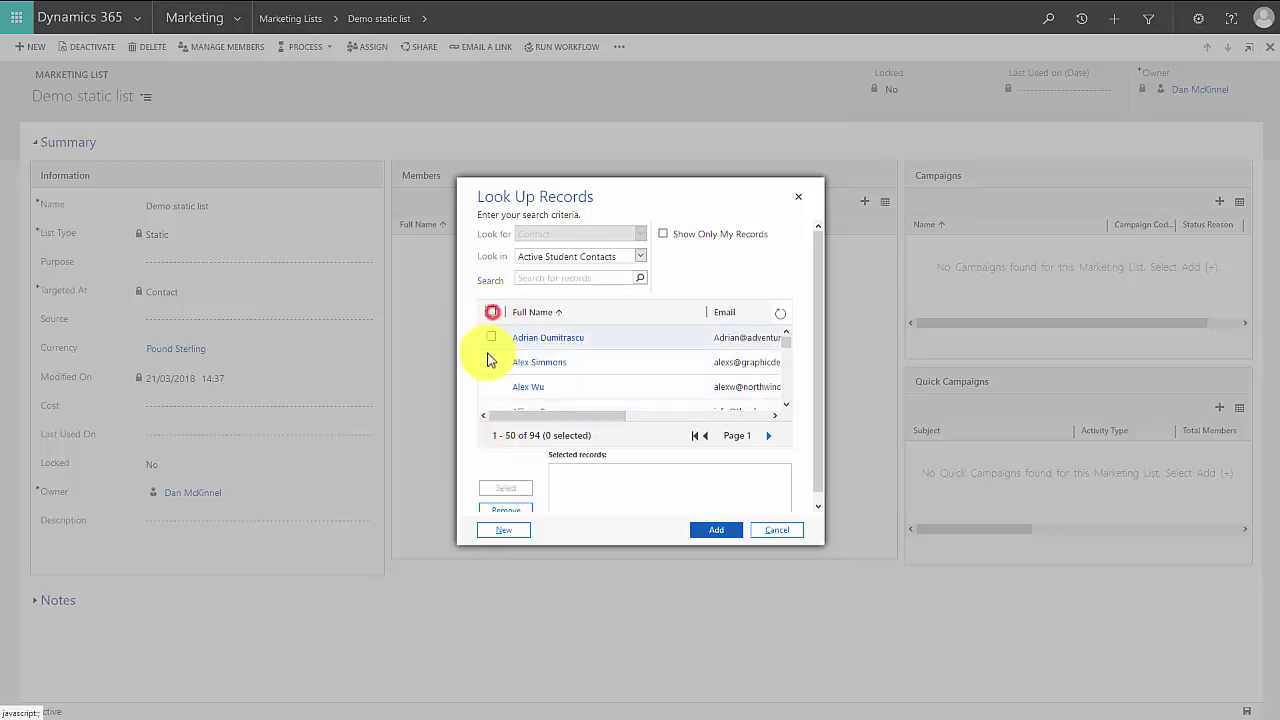
Select the first two contacts and four more further down the lookup results, and add all six to the marketing list
left_click(493, 339)
left_click(493, 362)
scroll(493, 362, "down", 2)
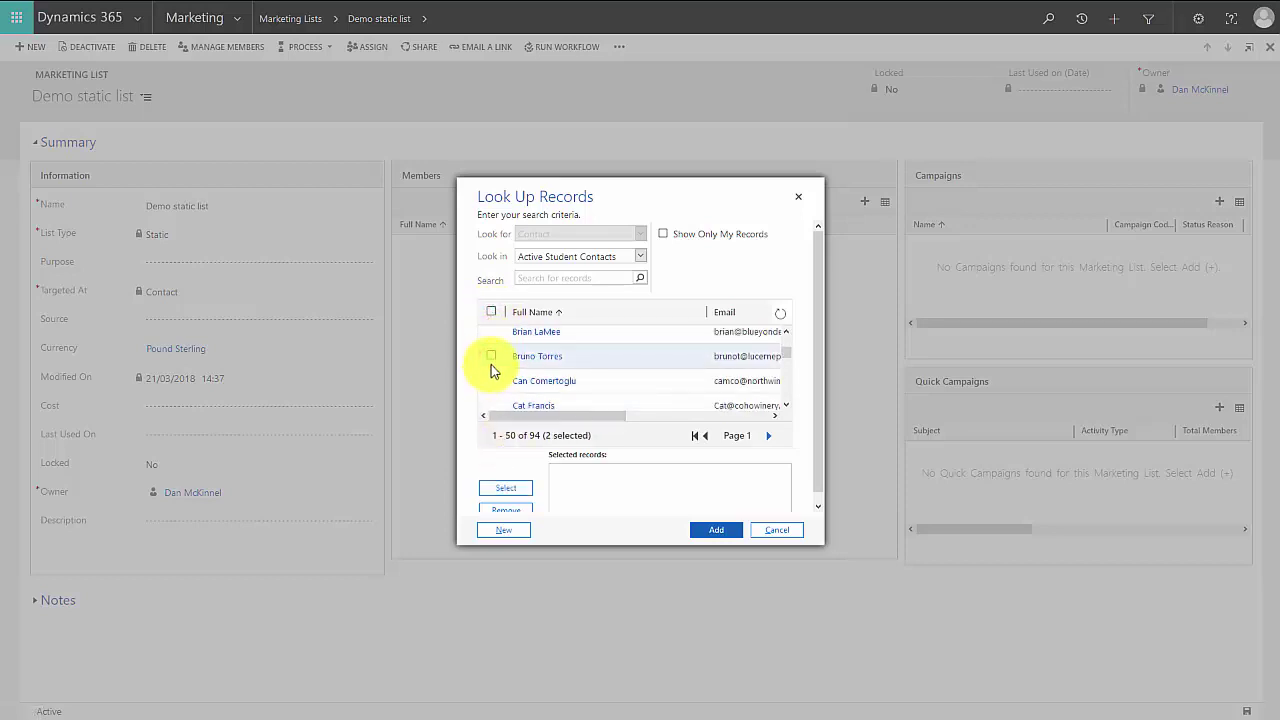
left_click(493, 358)
scroll(493, 362, "down", 5)
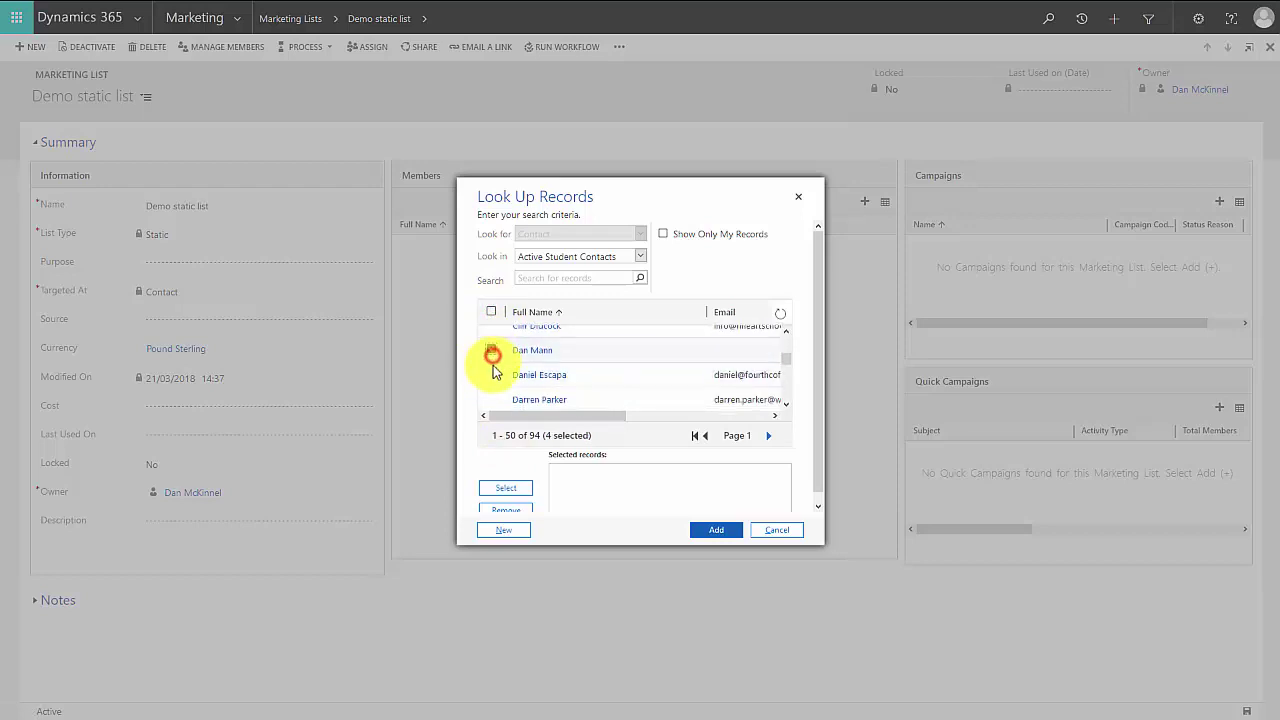
left_click(493, 369)
scroll(492, 366, "down", 5)
left_click(491, 360)
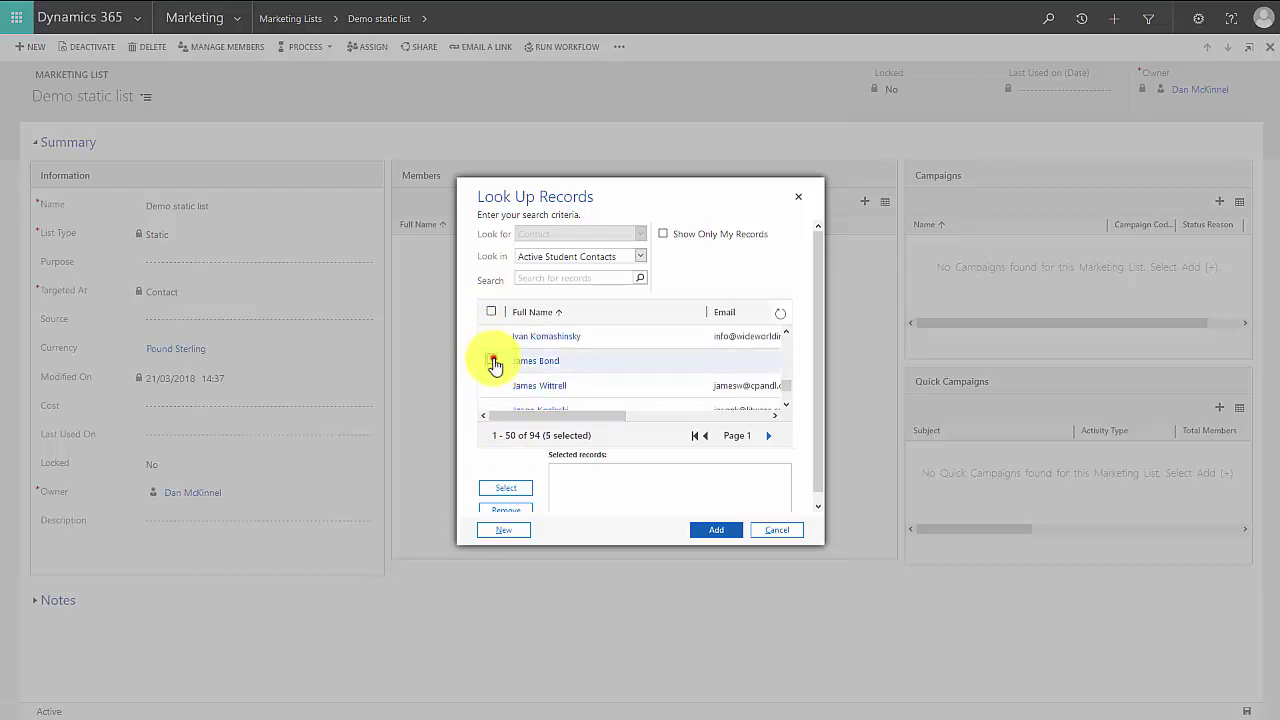
left_click(505, 488)
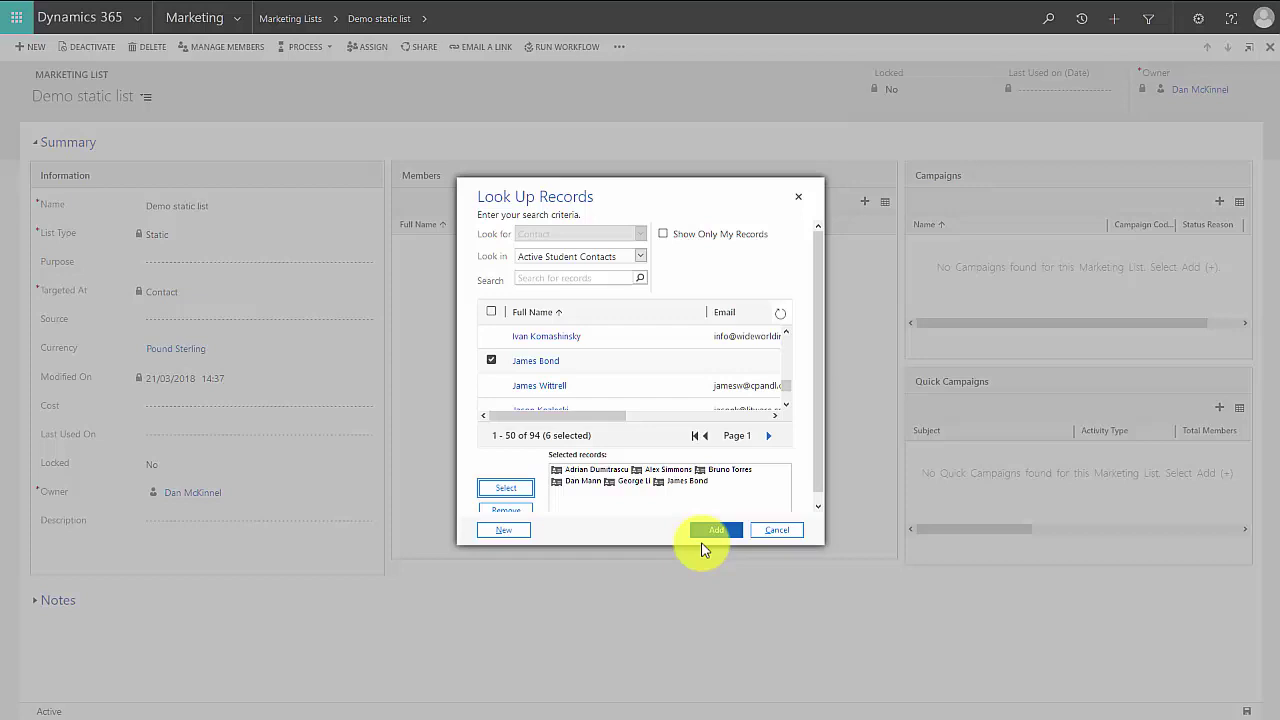
left_click(714, 533)
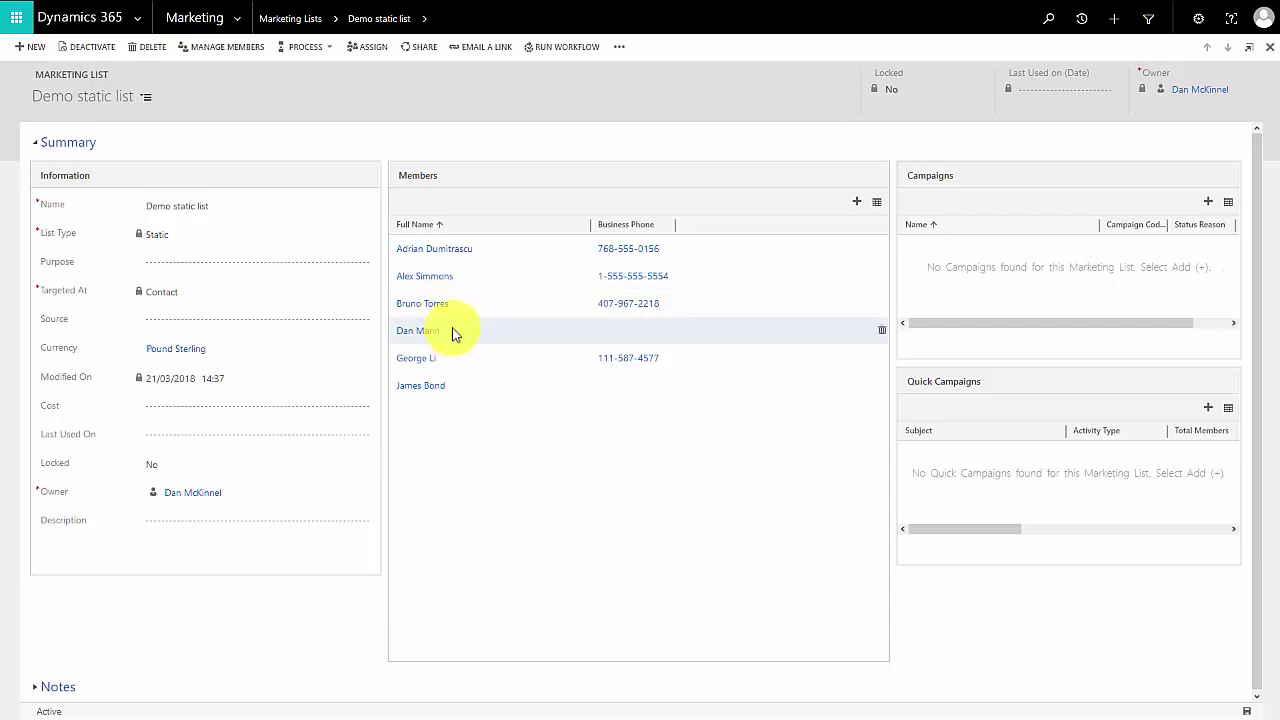
Start adding further members to the marketing list using Advanced Find
left_click(237, 47)
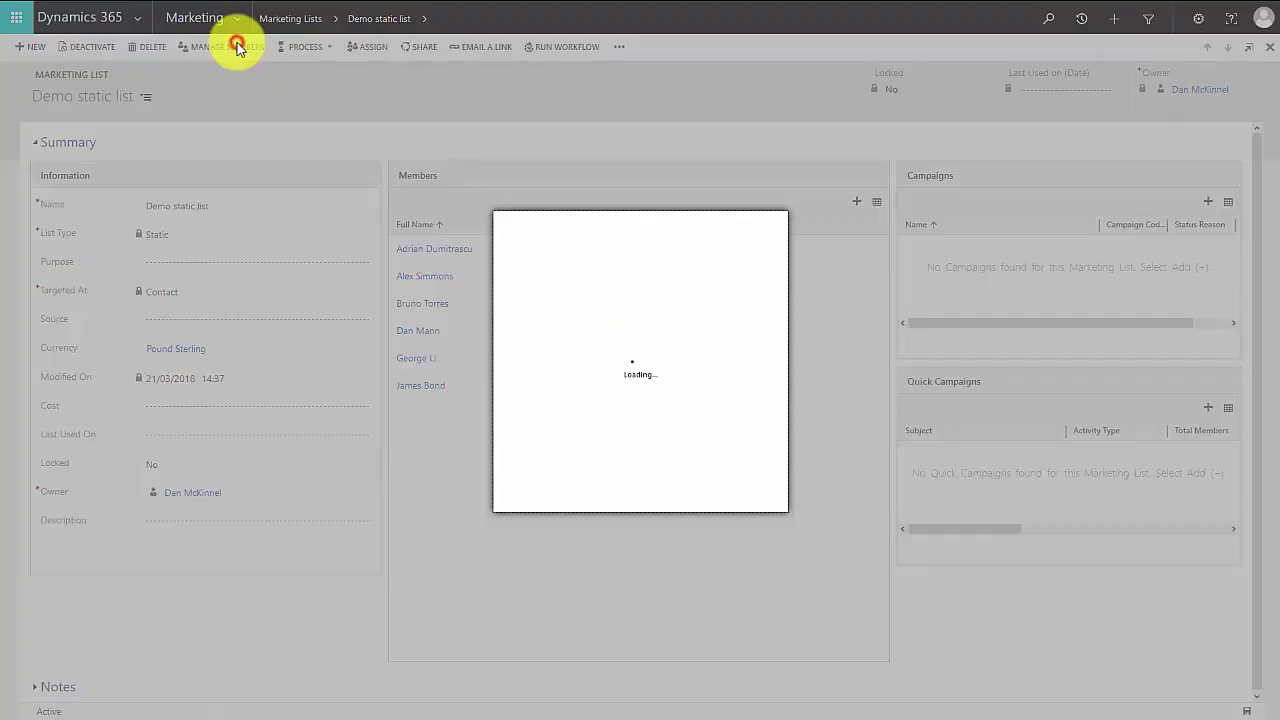
left_click(526, 349)
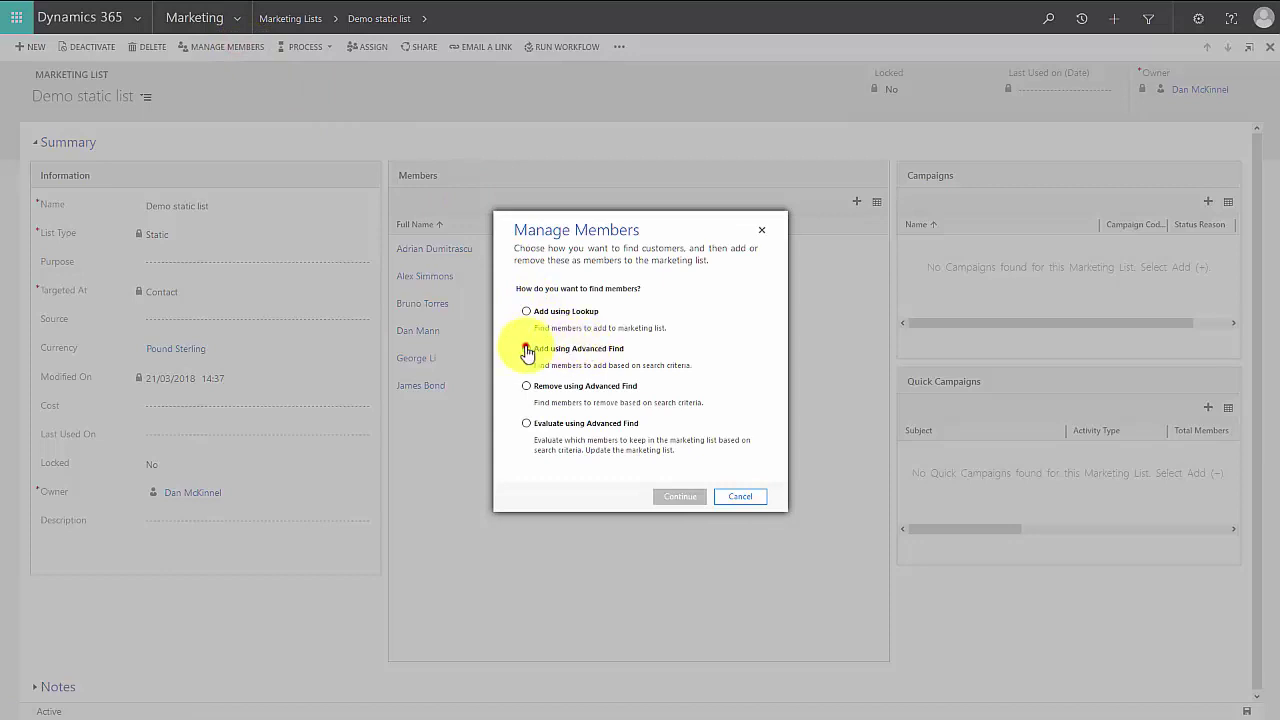
left_click(670, 497)
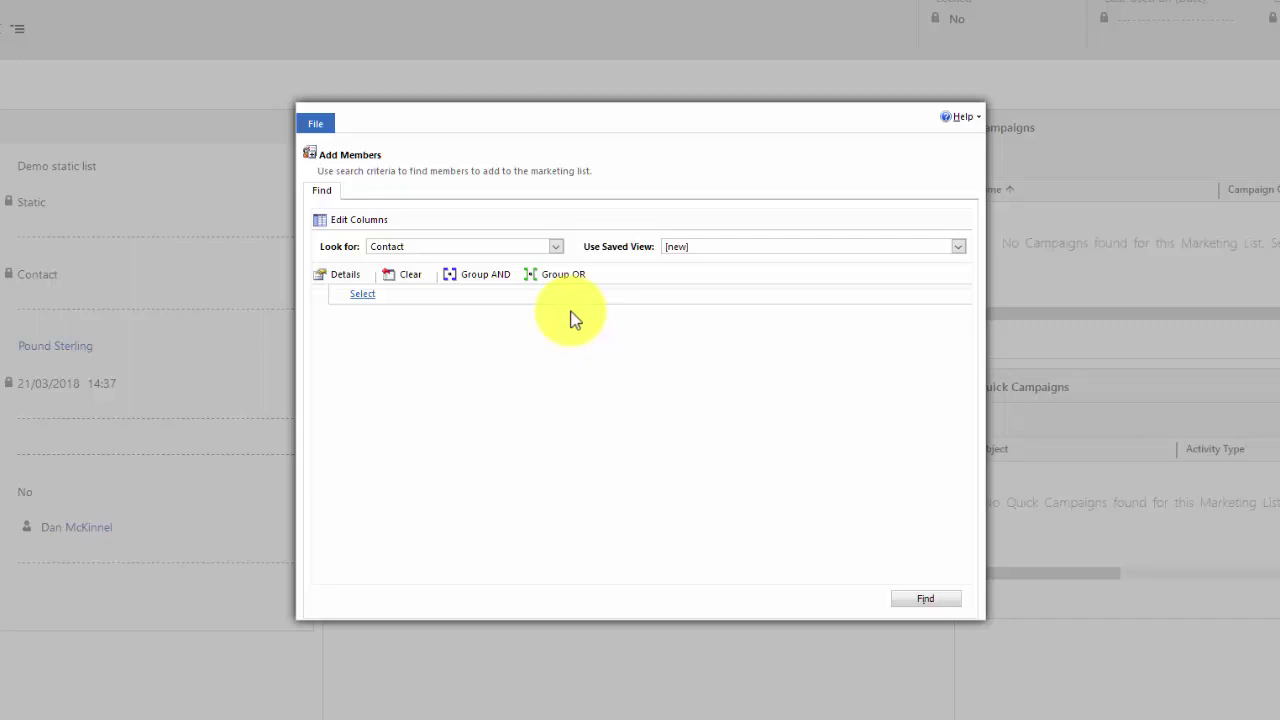
Define the search criterion Contact Type Equals Student and find the matching contacts
left_click(431, 294)
scroll(510, 392, "down", 12)
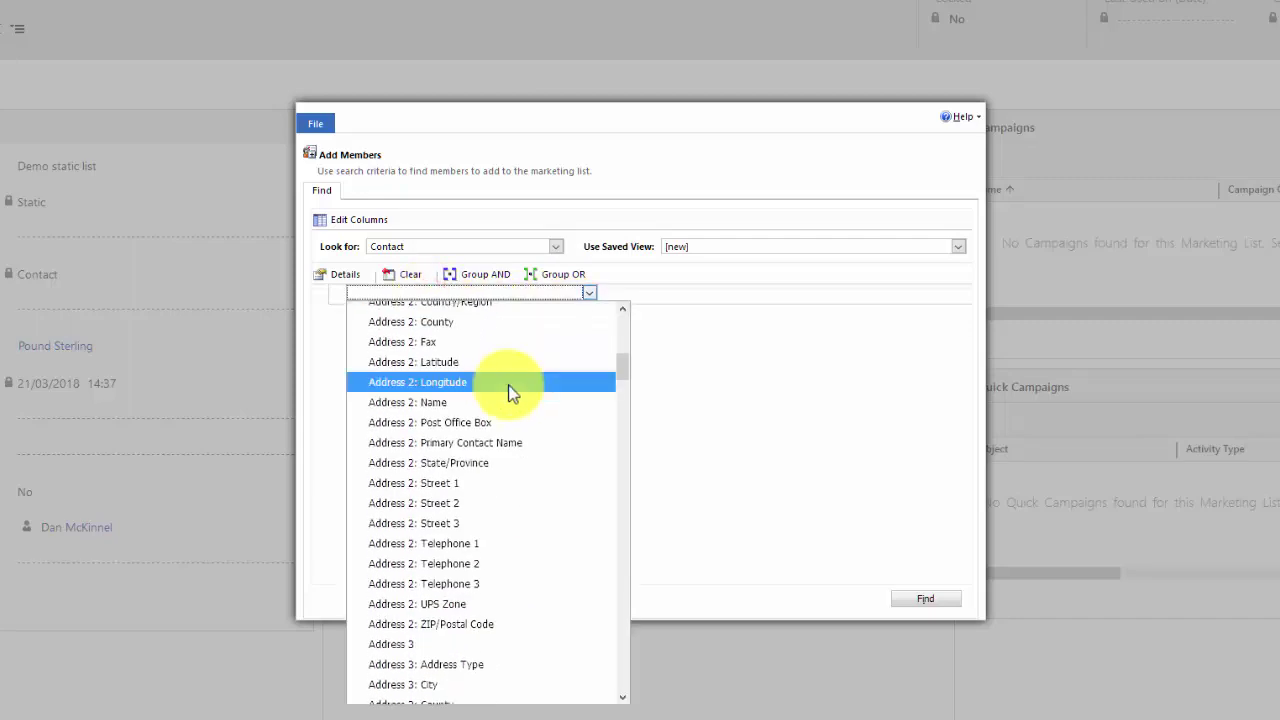
scroll(510, 392, "down", 15)
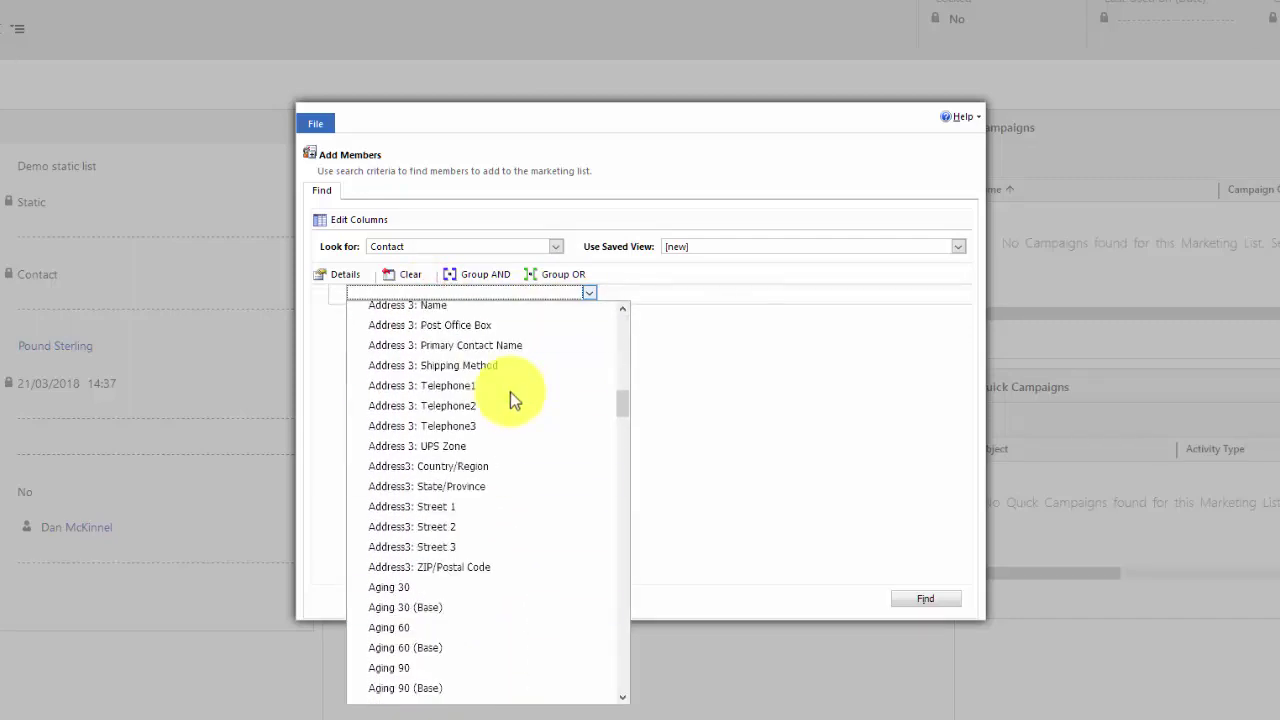
scroll(509, 392, "up", 3)
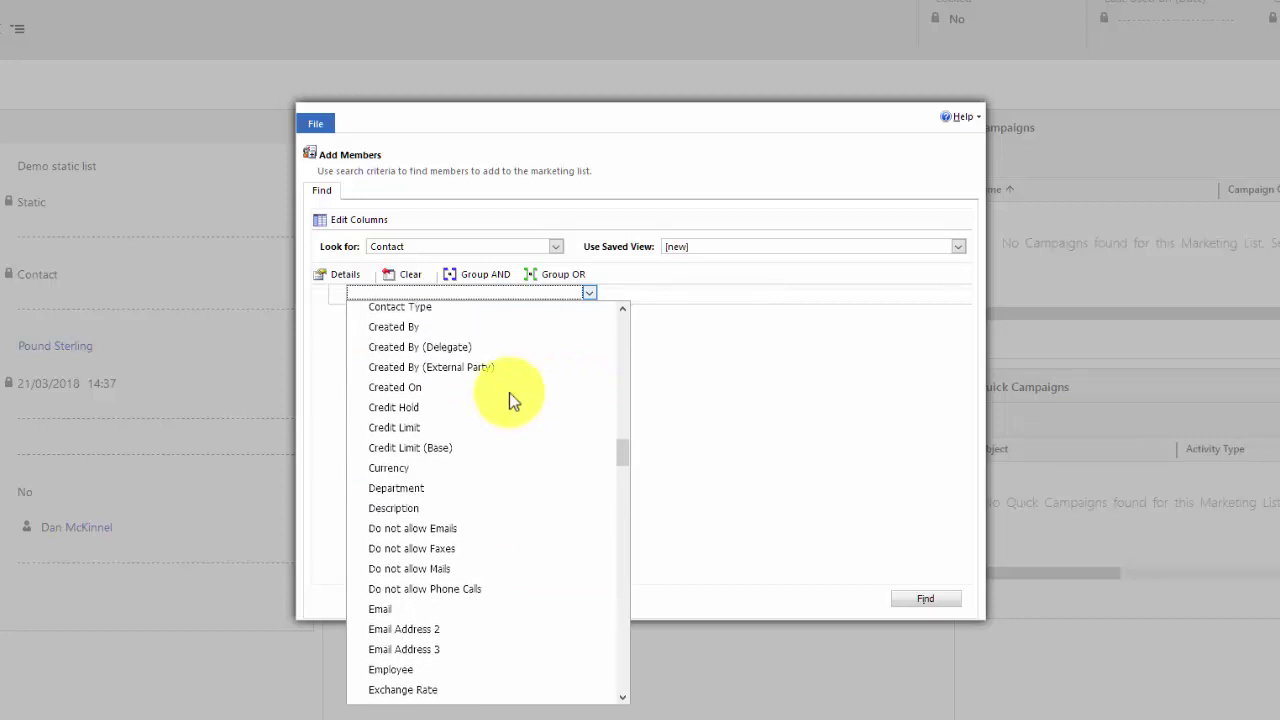
left_click(473, 359)
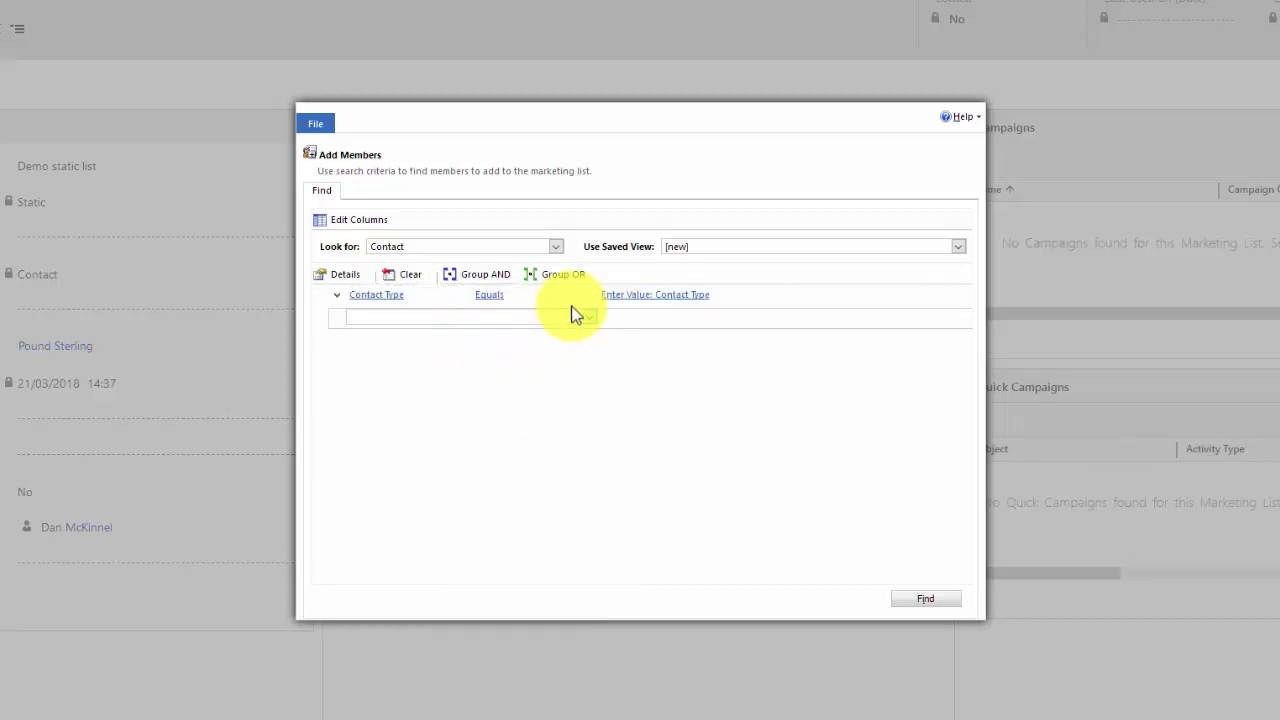
left_click(614, 295)
left_click(709, 295)
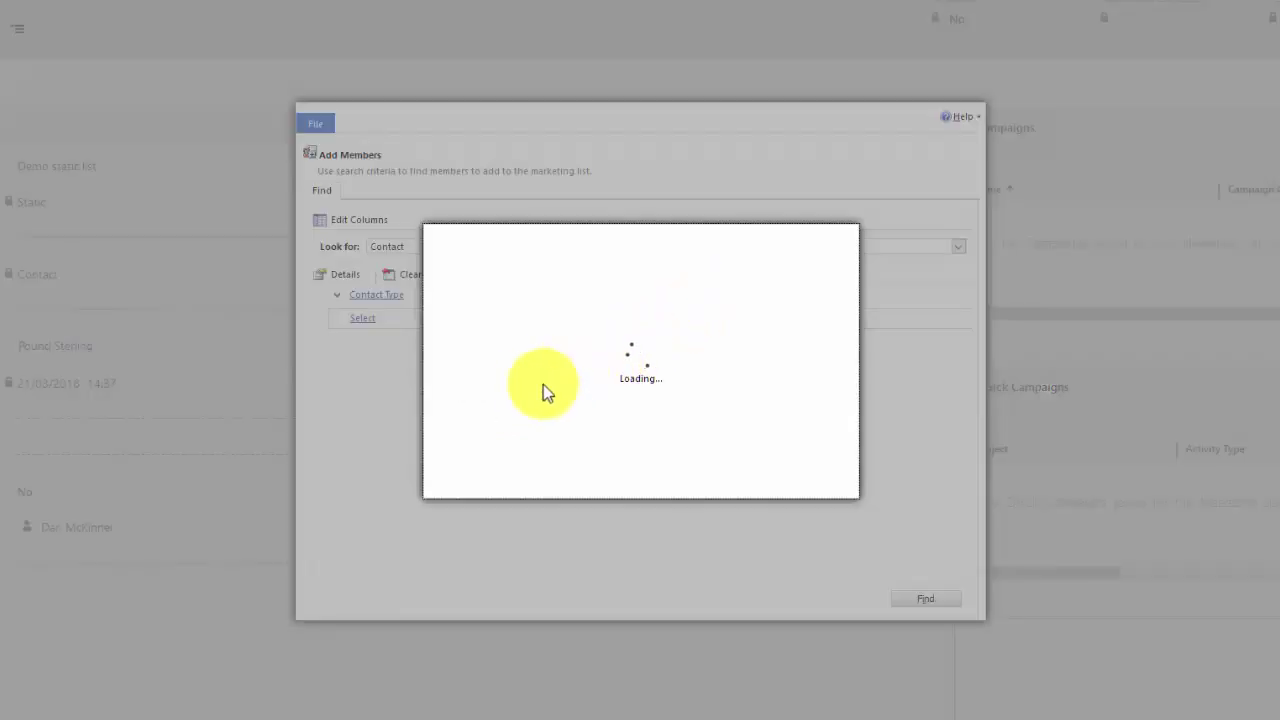
left_click(488, 377)
left_click(632, 380)
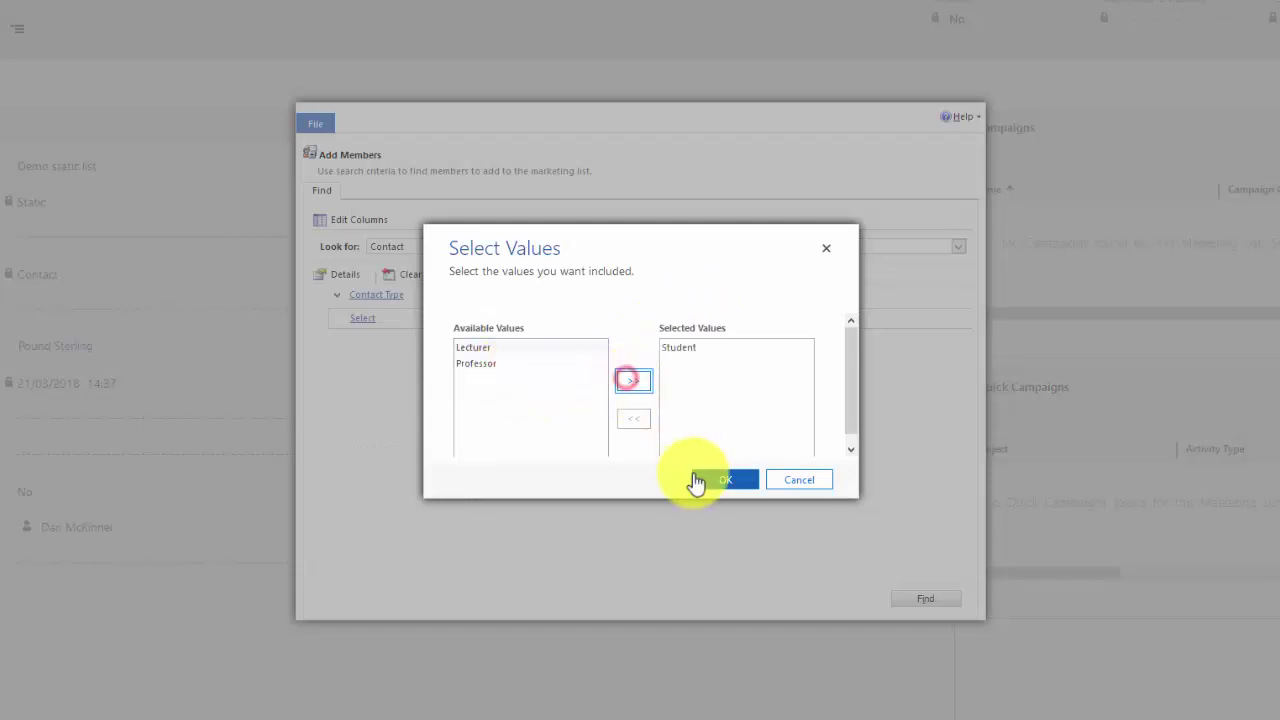
left_click(697, 483)
left_click(915, 600)
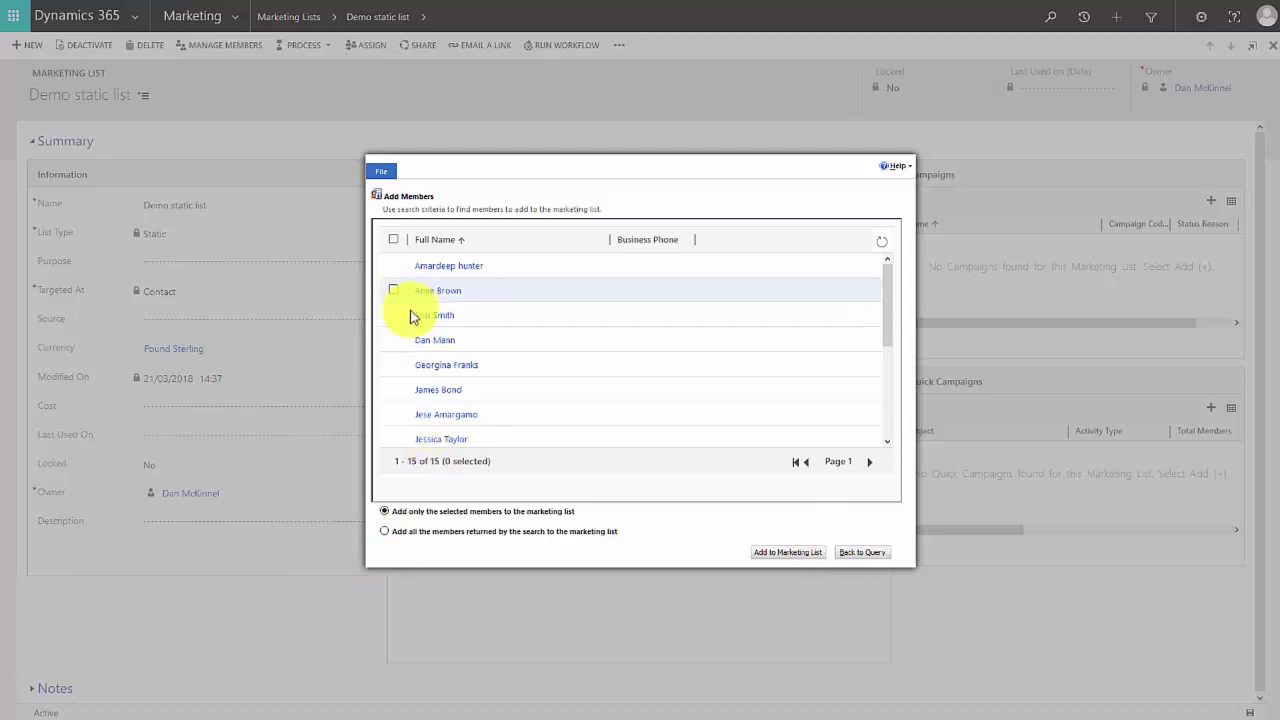
Select the first, second, fourth, sixth, seventh and eighth contacts in the search results and add them to the marketing list
left_click(393, 266)
left_click(393, 290)
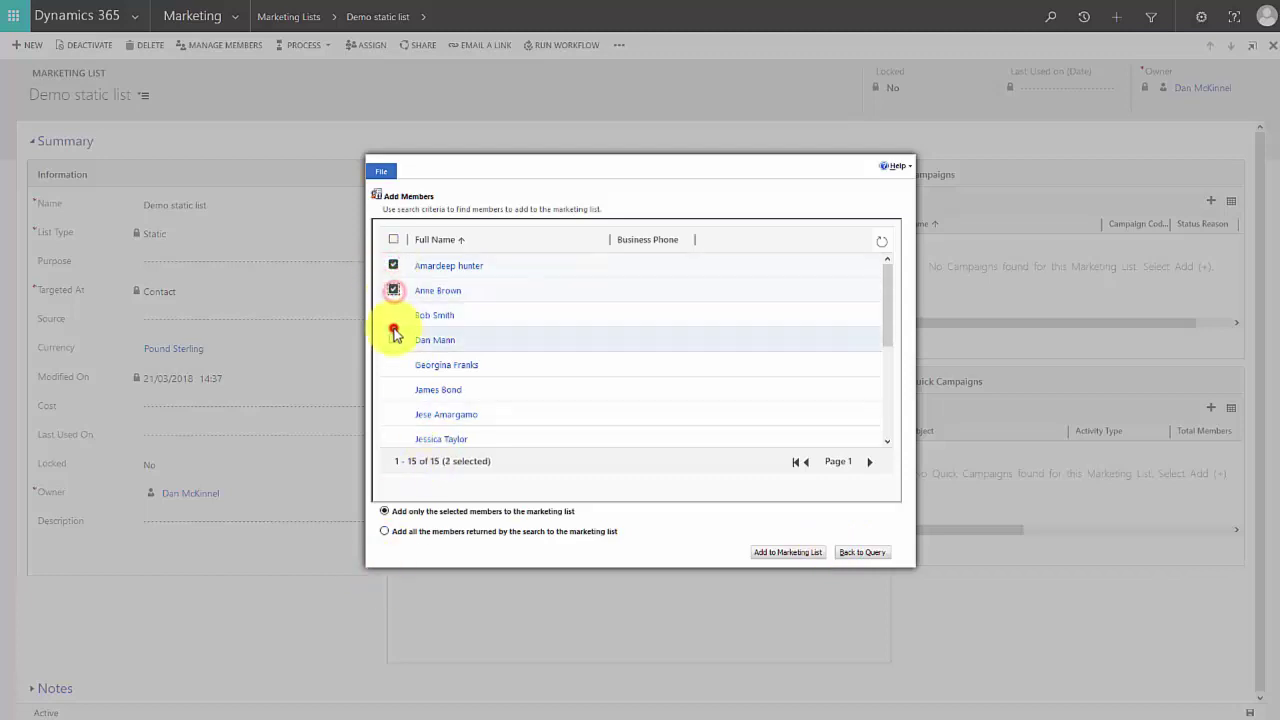
left_click(393, 339)
left_click(391, 386)
left_click(393, 414)
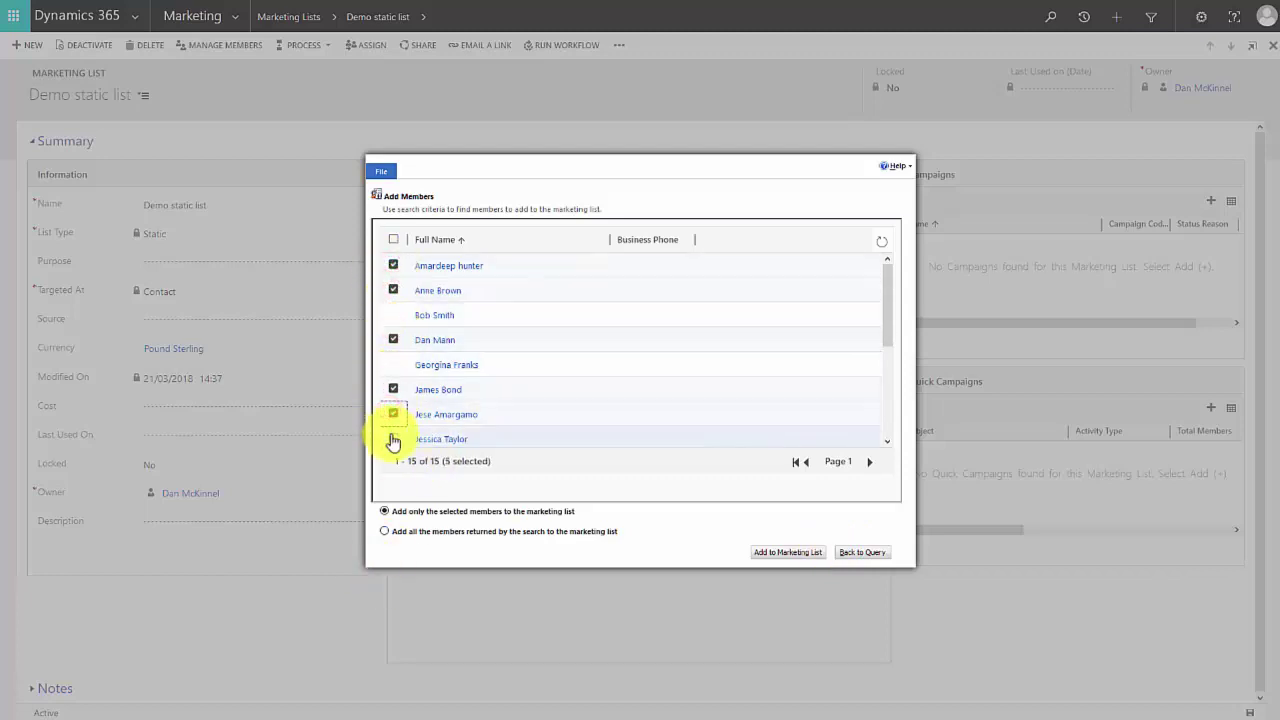
left_click(393, 439)
left_click(788, 553)
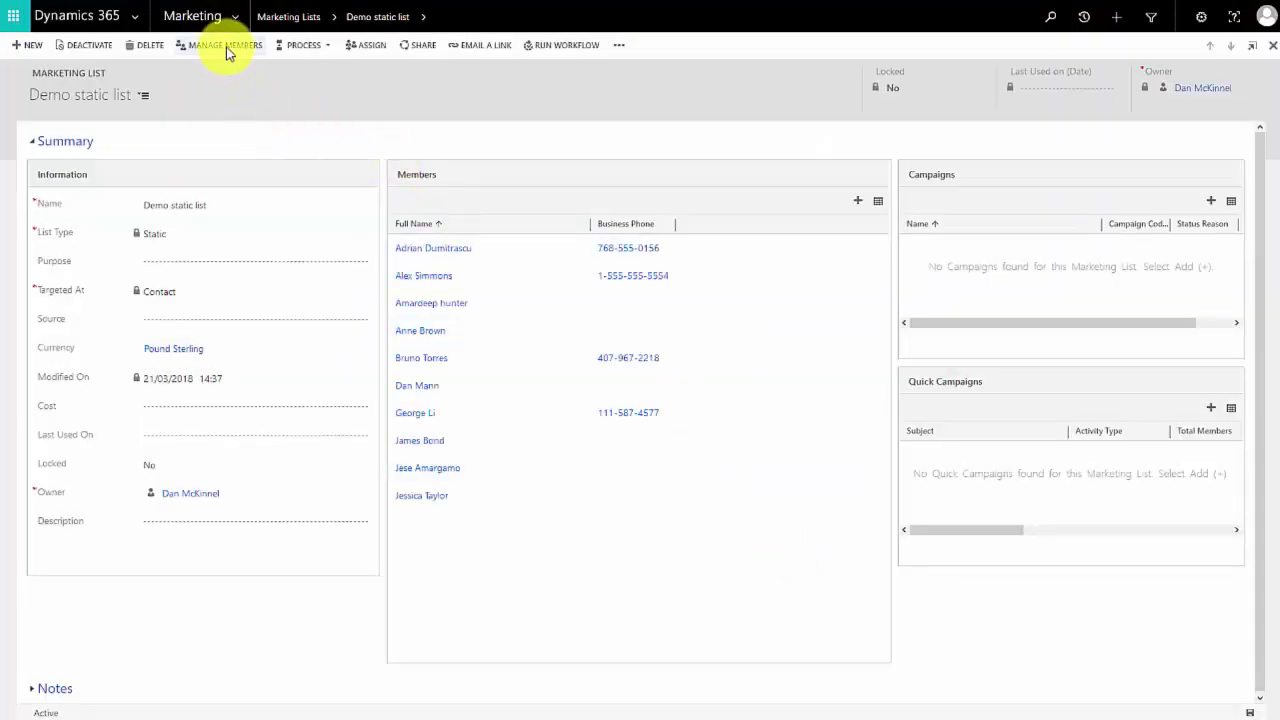
Start removing members from the static marketing list using Advanced Find
left_click(226, 47)
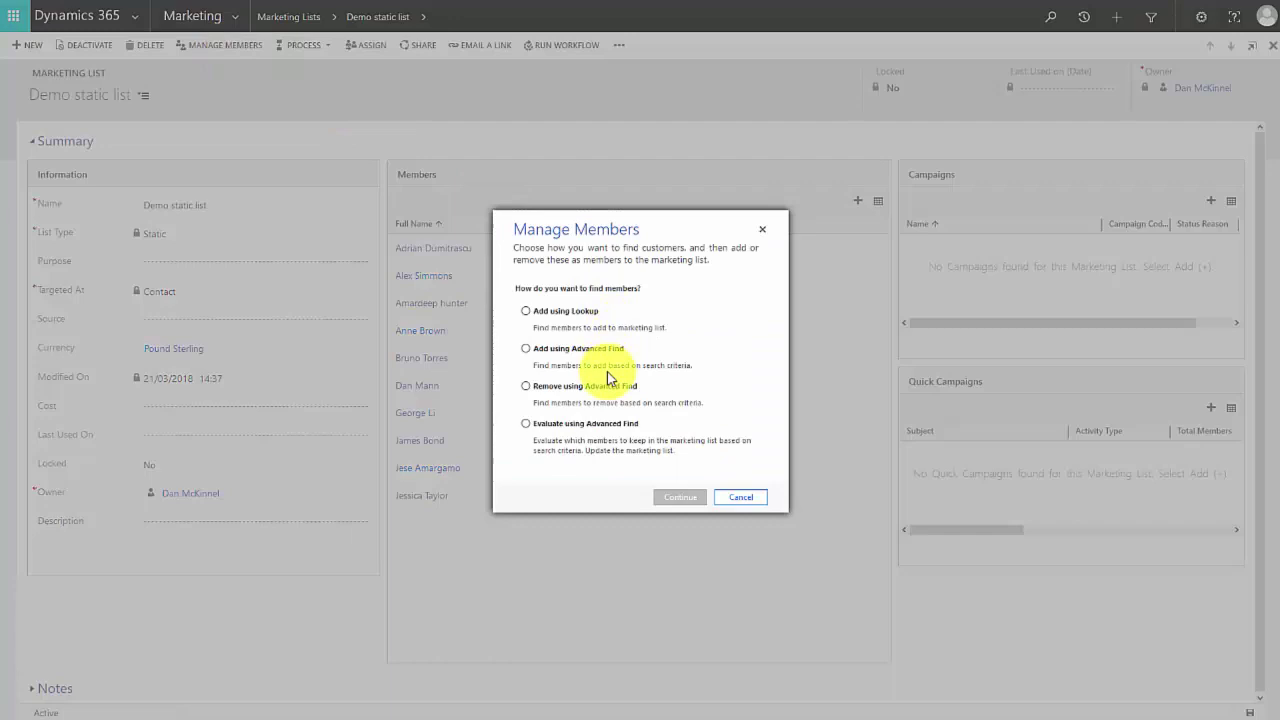
left_click(527, 390)
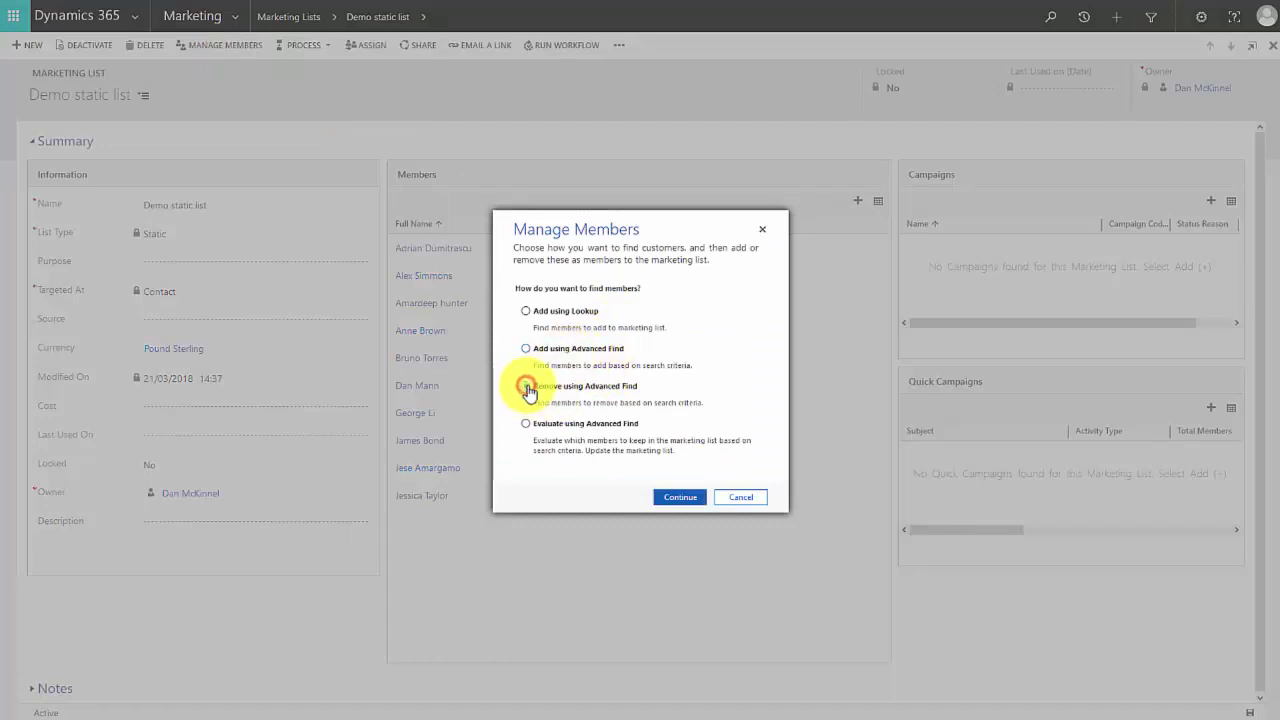
left_click(672, 499)
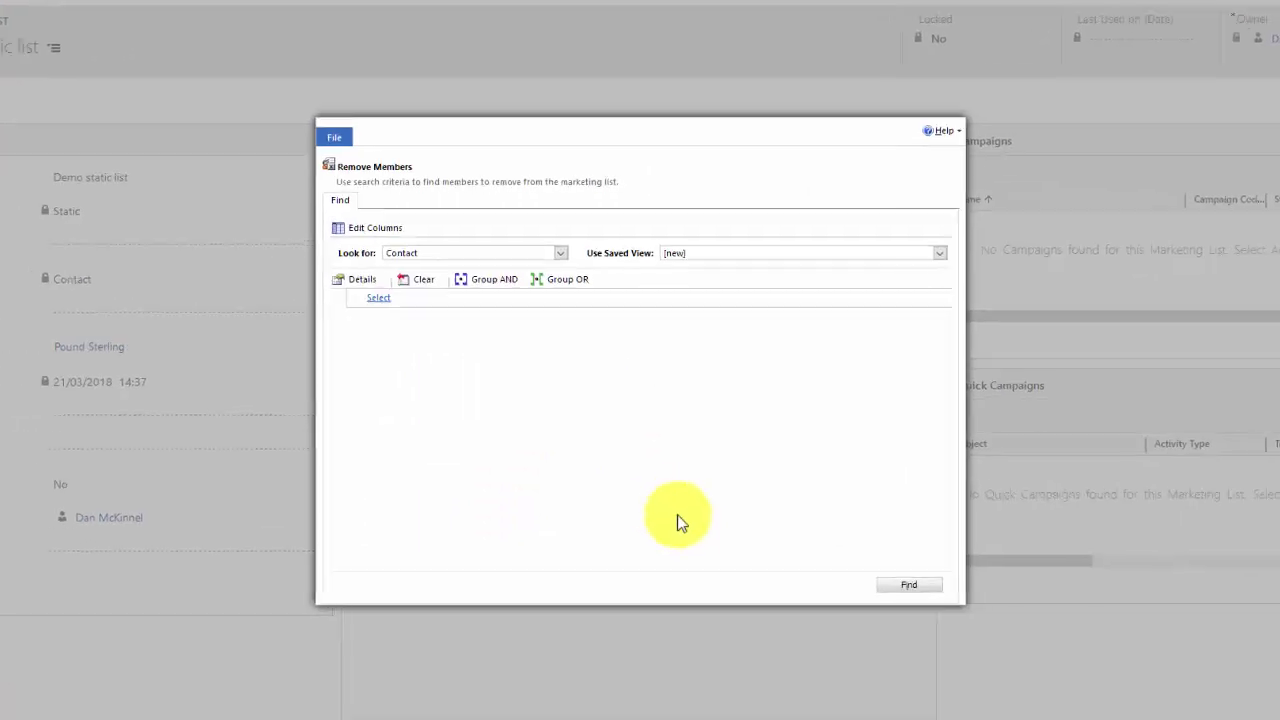
Define the removal criterion First Name Contains "e"
left_click(437, 307)
left_click(437, 307)
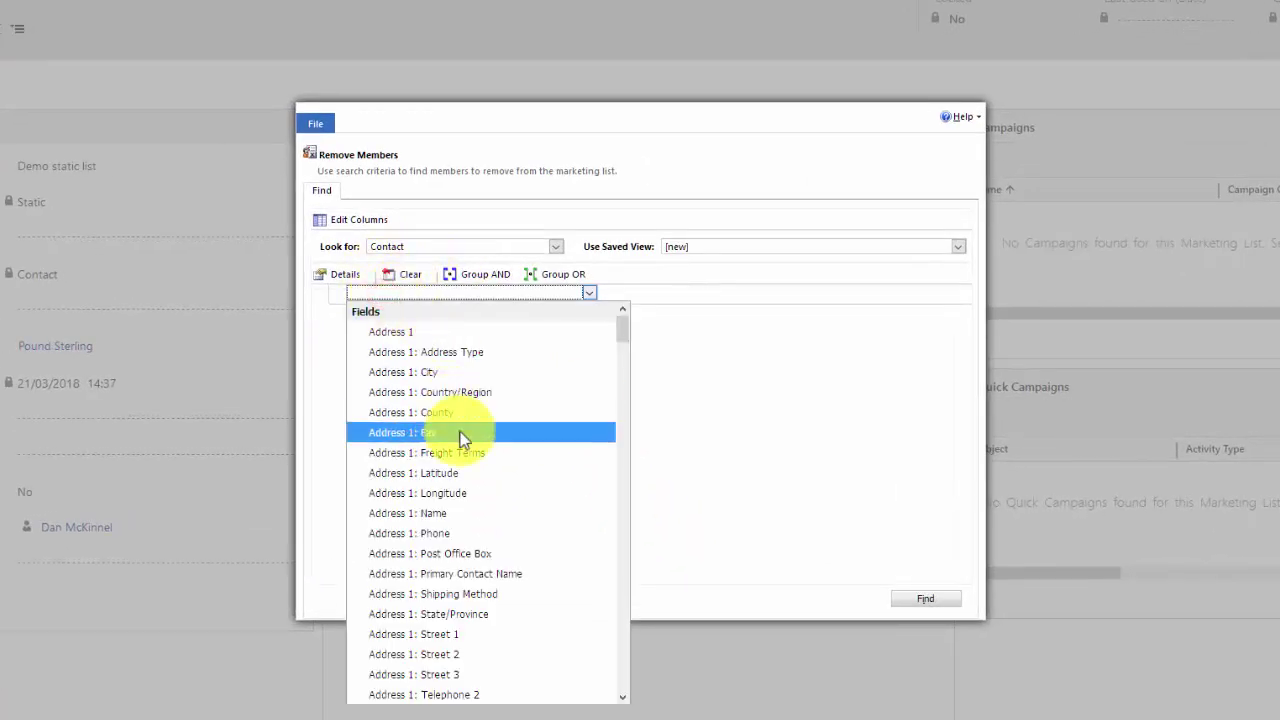
scroll(463, 437, "down", 5)
scroll(468, 445, "down", 4)
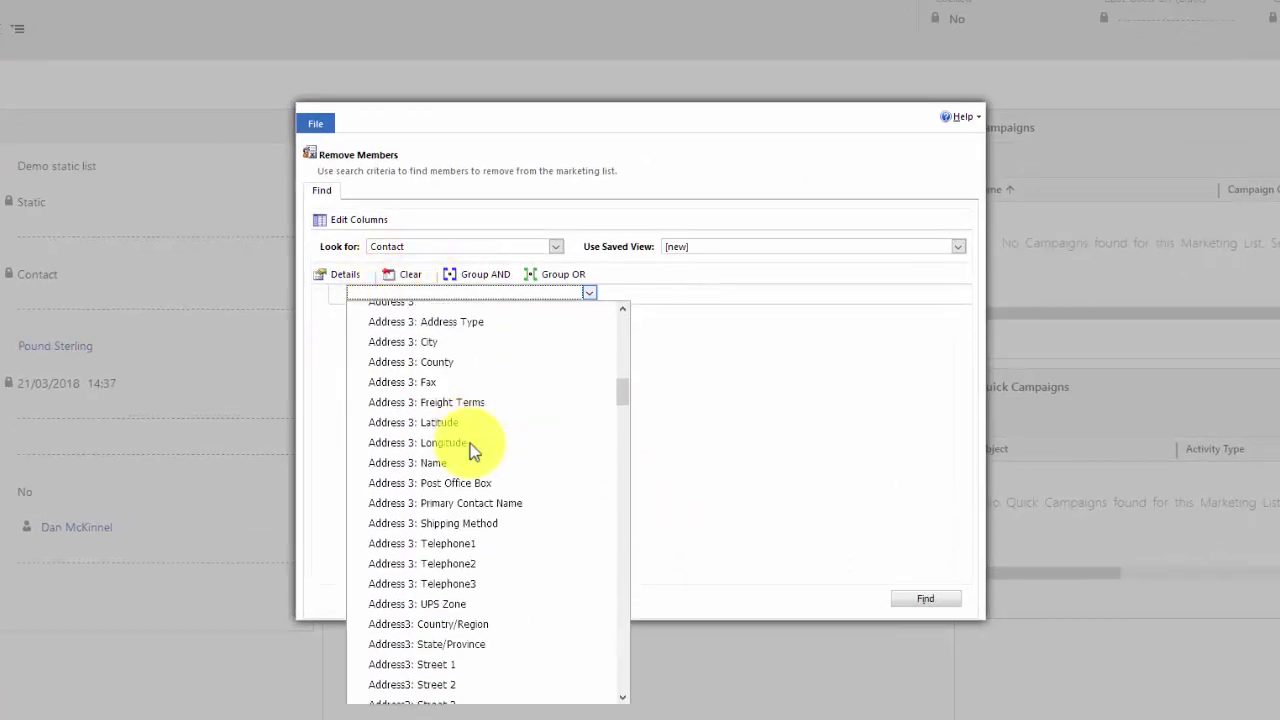
scroll(471, 449, "down", 10)
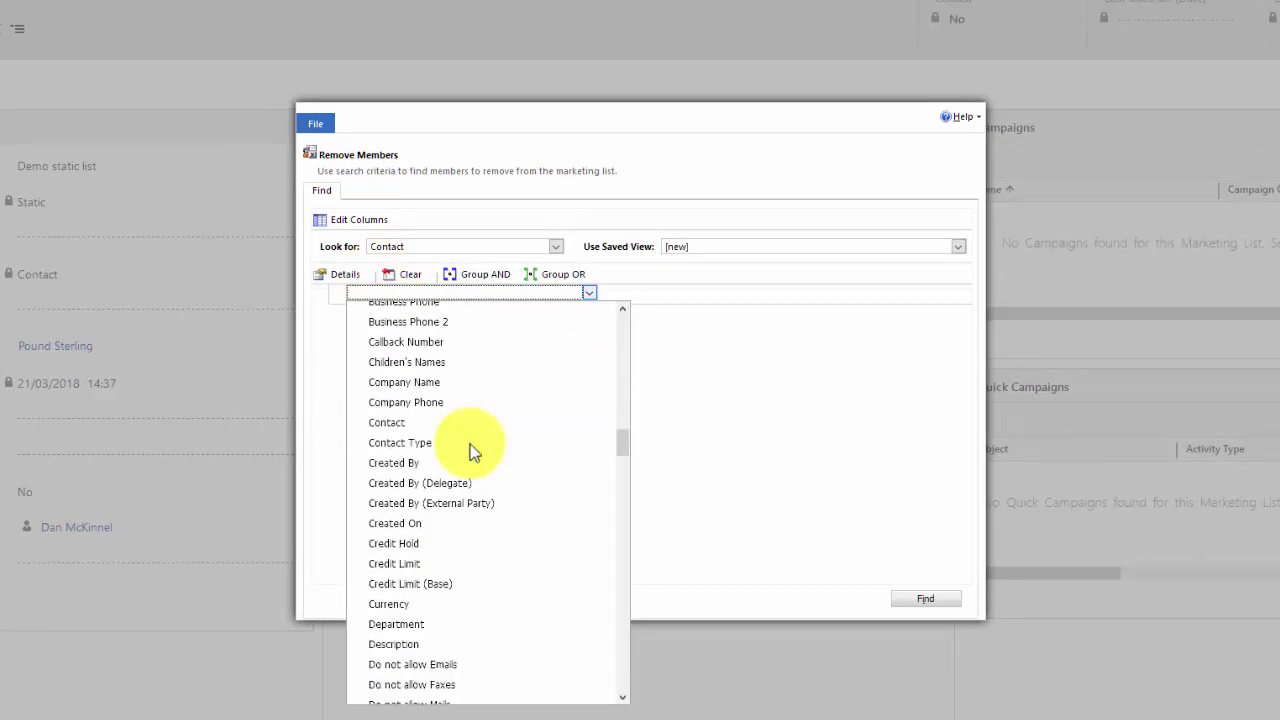
scroll(471, 451, "down", 6)
left_click(447, 525)
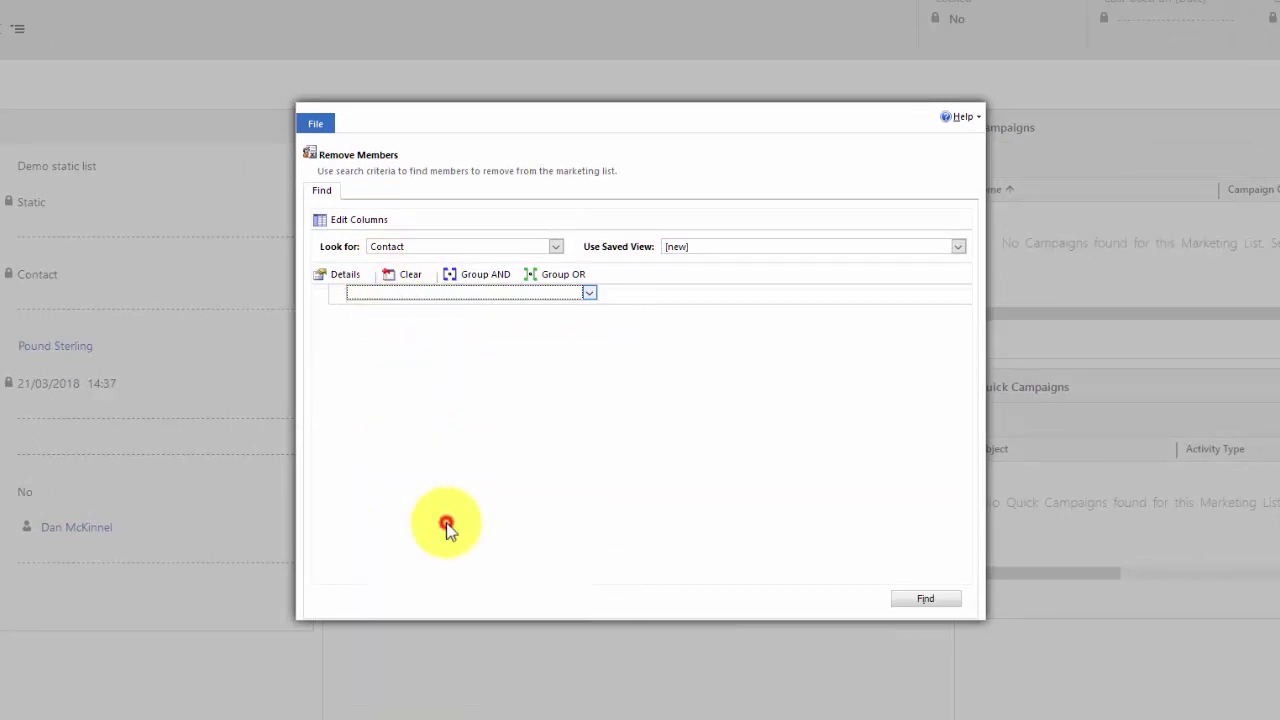
left_click(515, 292)
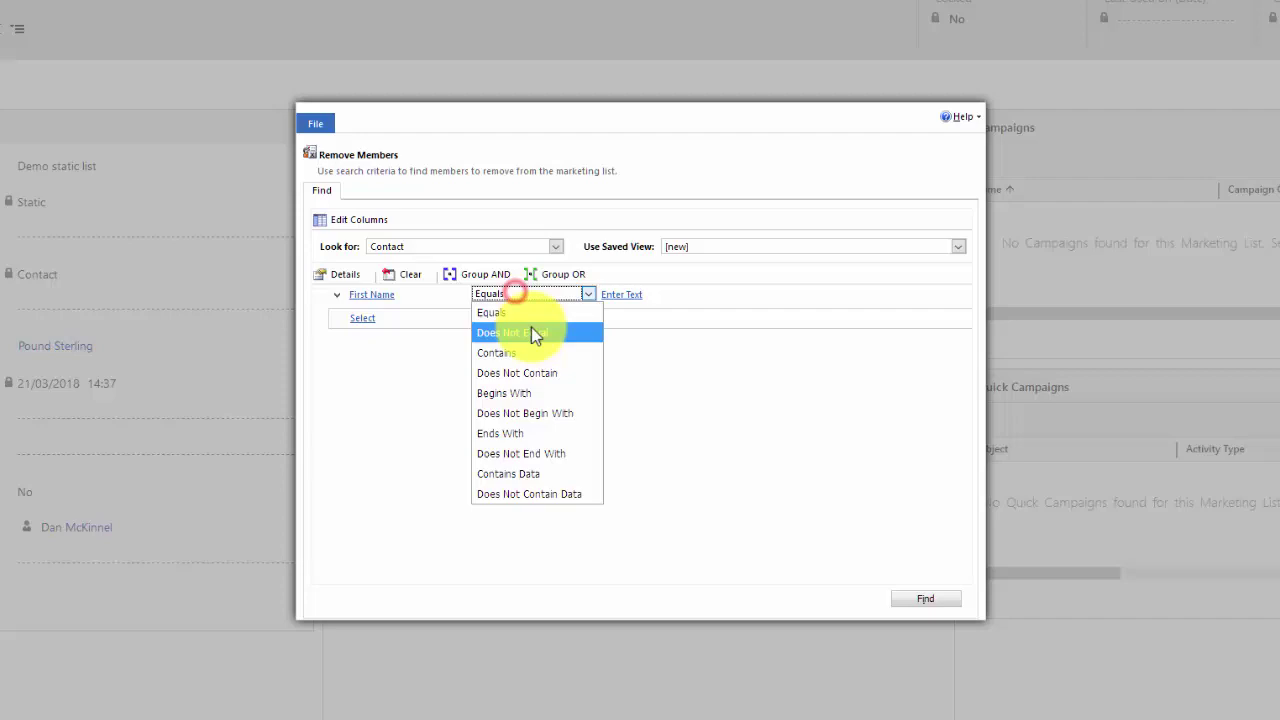
left_click(531, 353)
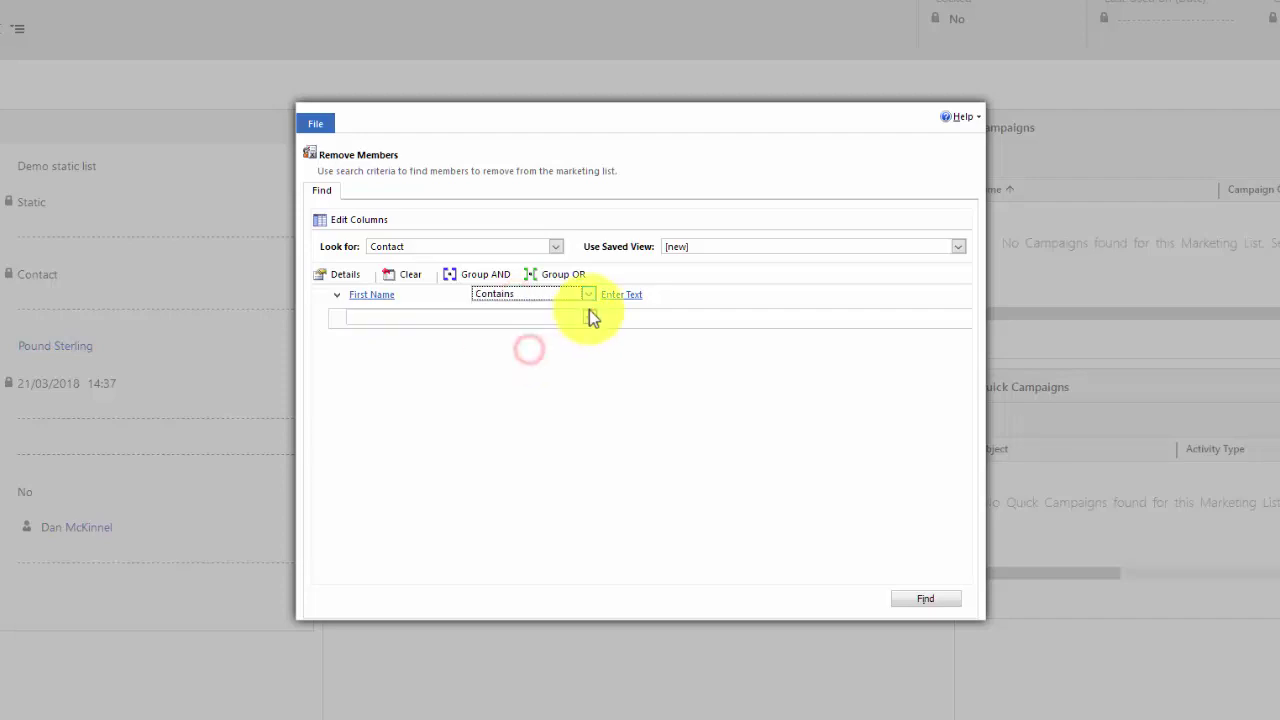
left_click(609, 293)
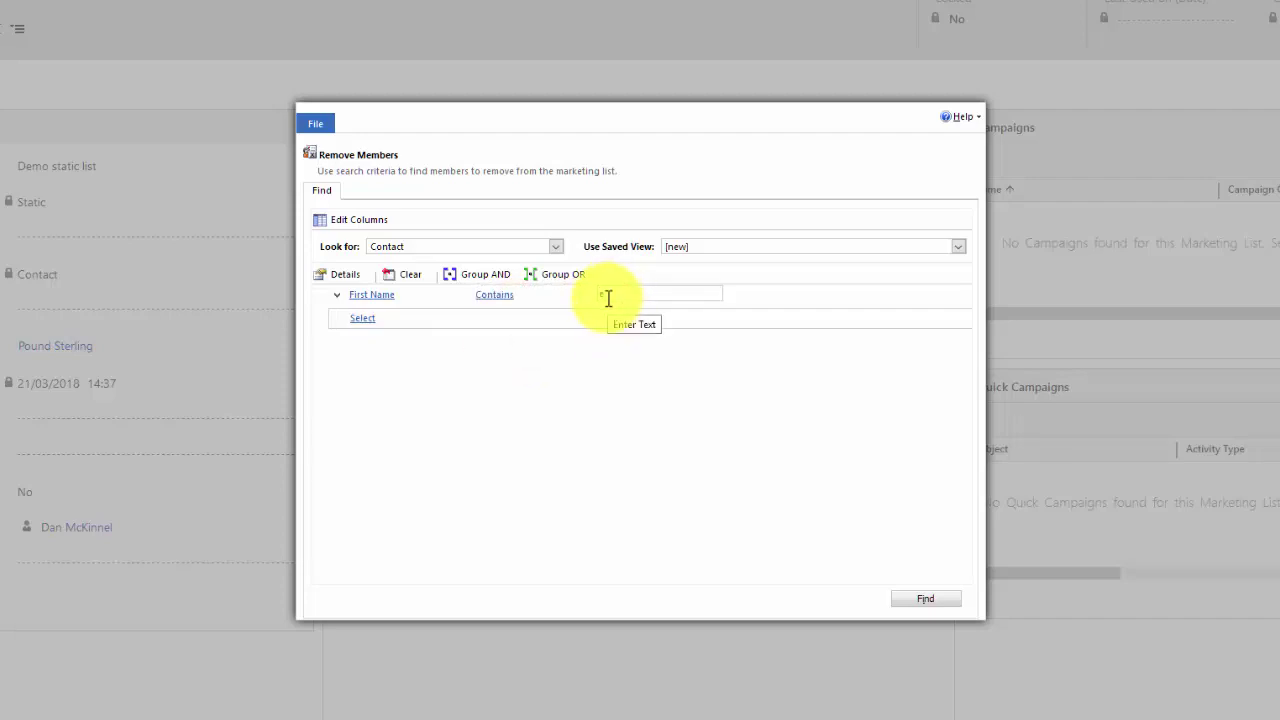
Find the members matching the criterion and remove all of them from the marketing list
left_click(912, 597)
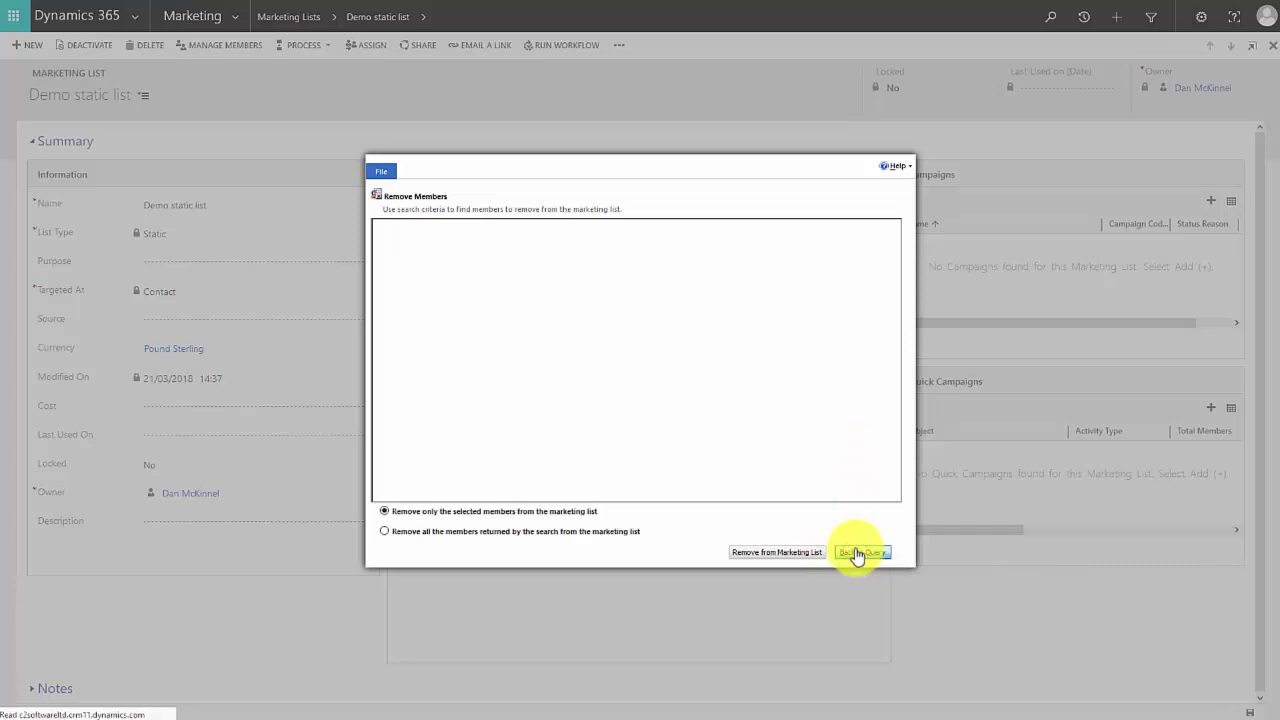
left_click(393, 241)
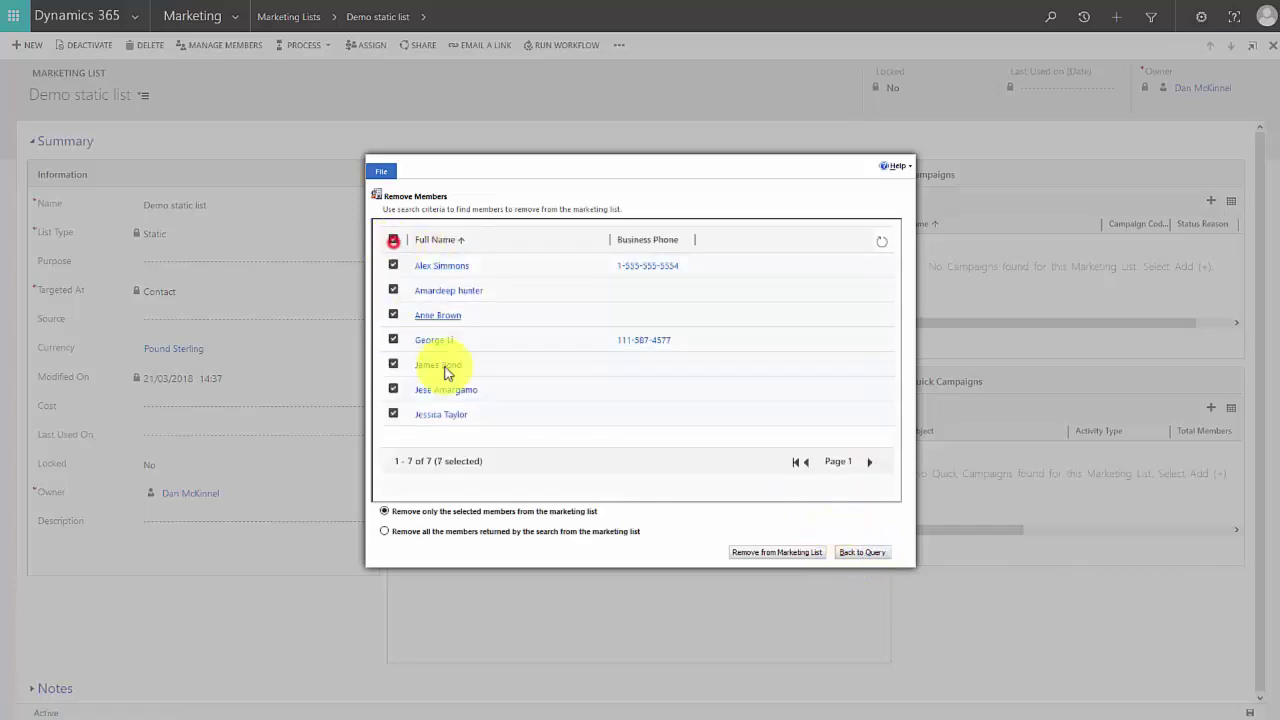
left_click(765, 554)
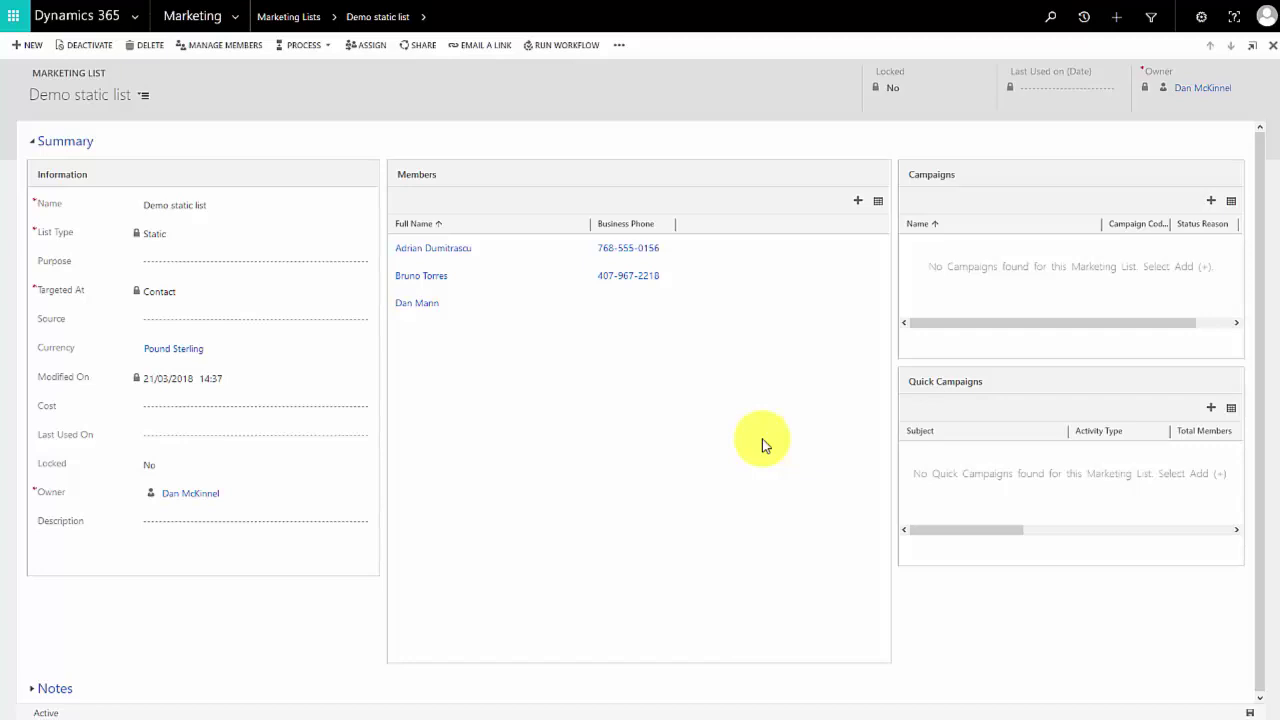
Start a new marketing list with the list type Dynamic and name it Demo Dynamic List
left_click(33, 45)
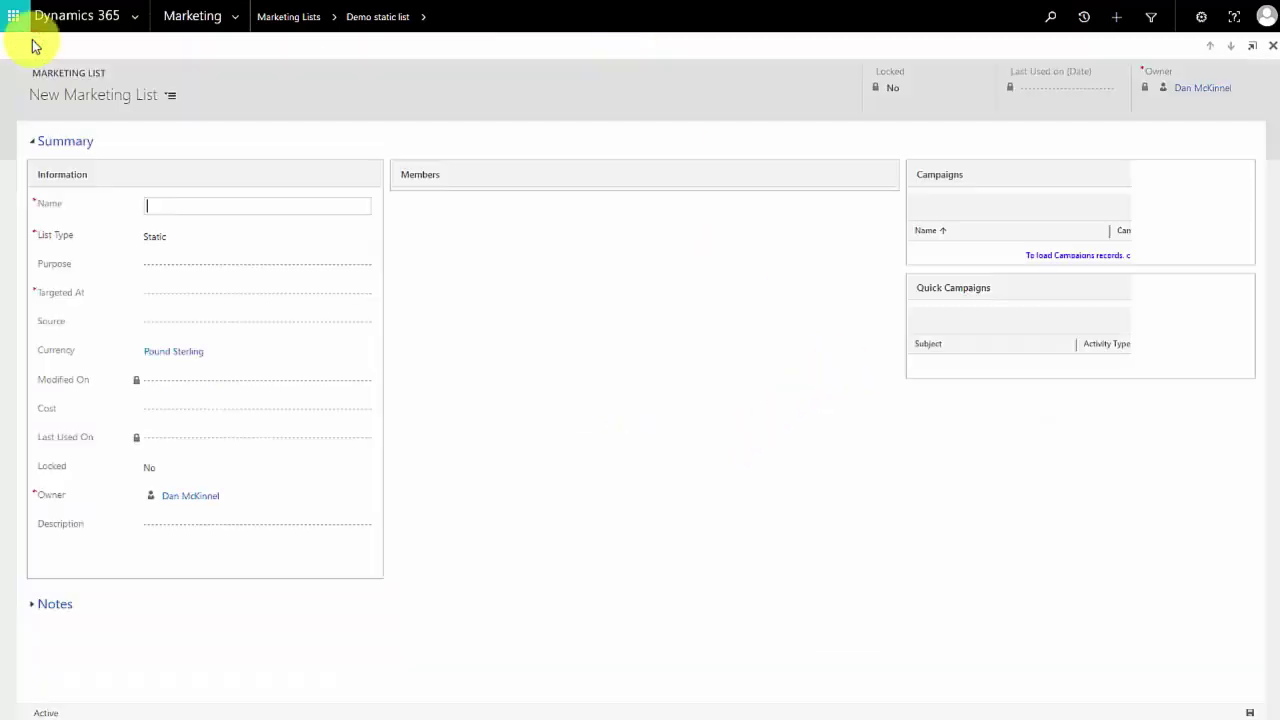
left_click(190, 238)
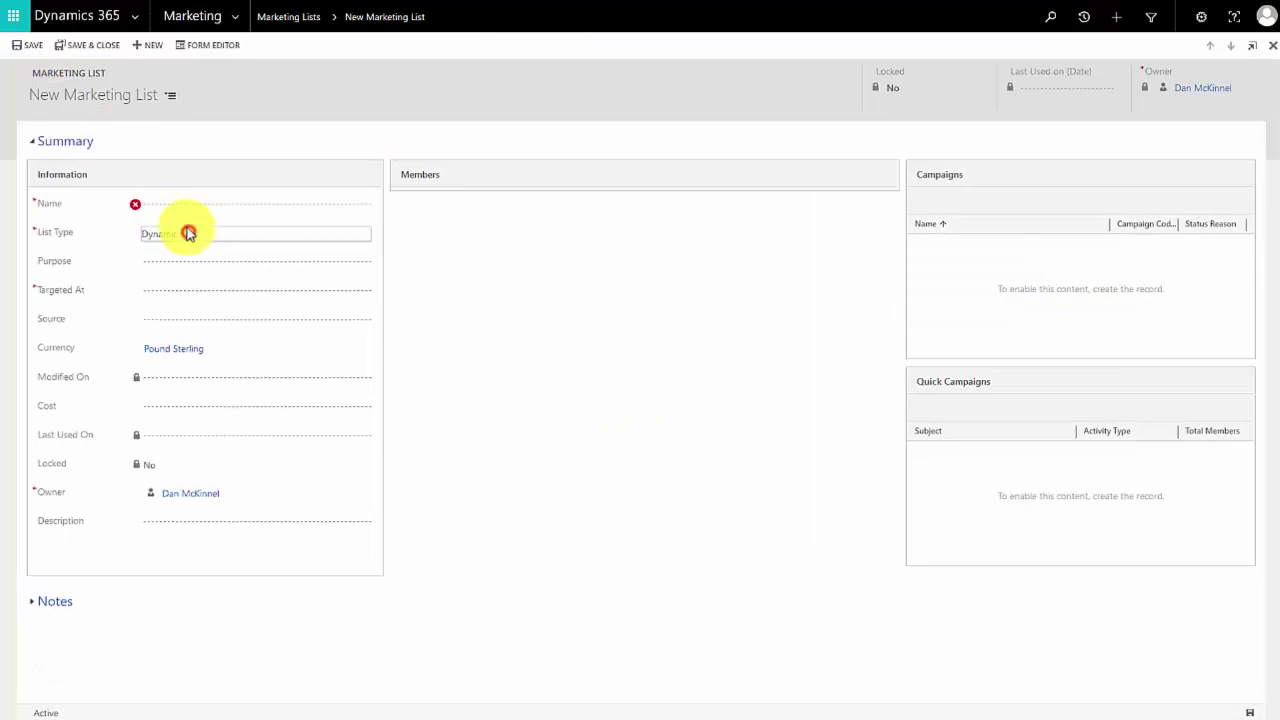
left_click(182, 204)
type("Demo Dynamic Lis")
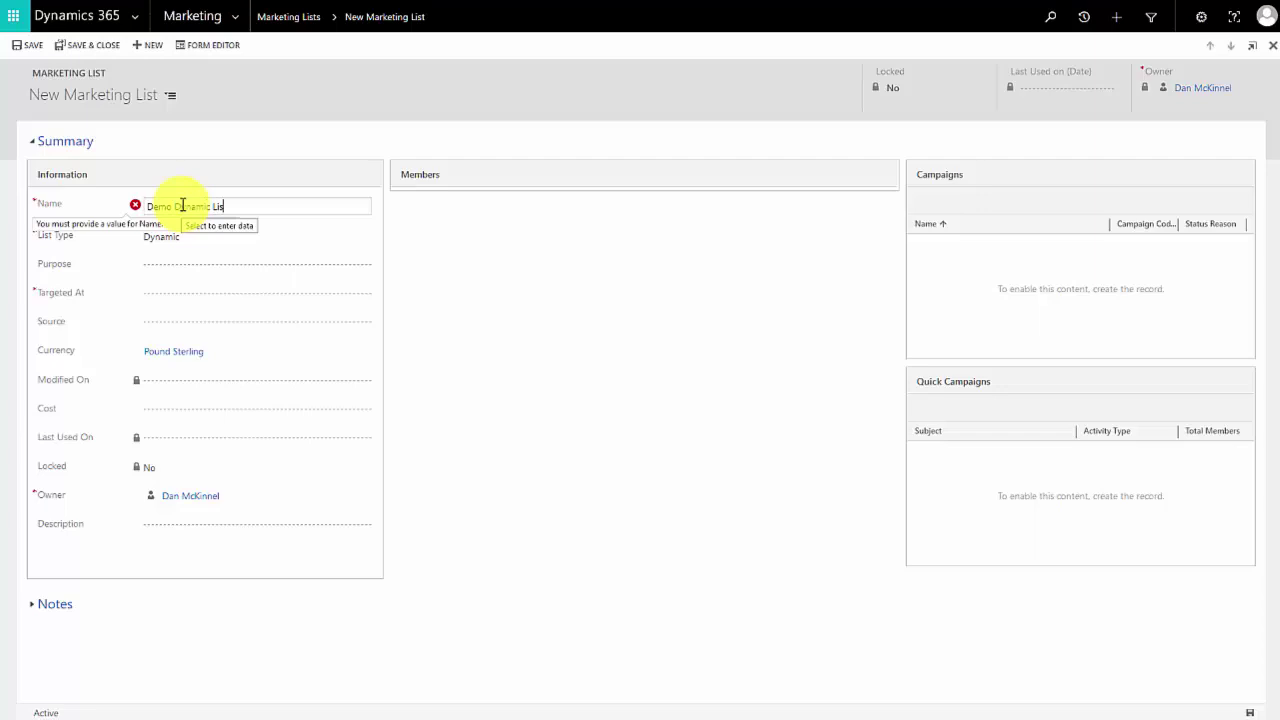
type("tr")
key("BackSpace")
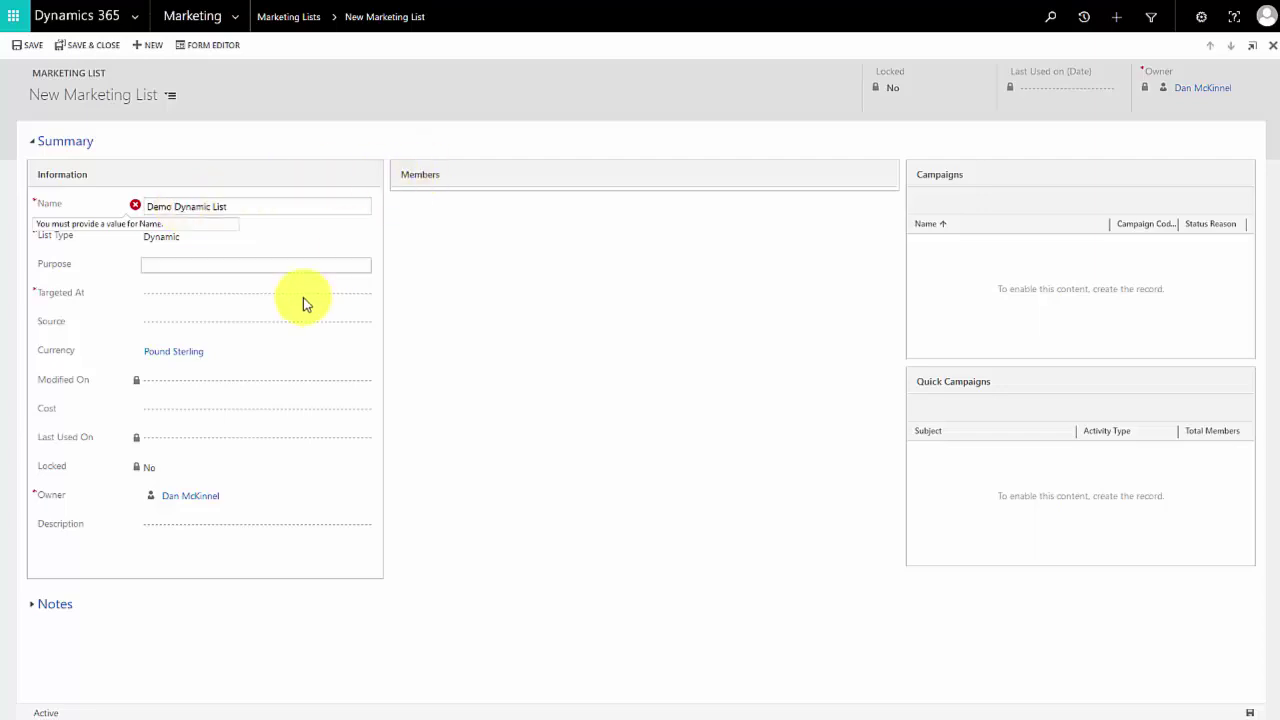
Target the new dynamic list at Contact and save it
left_click(183, 292)
left_click(170, 302)
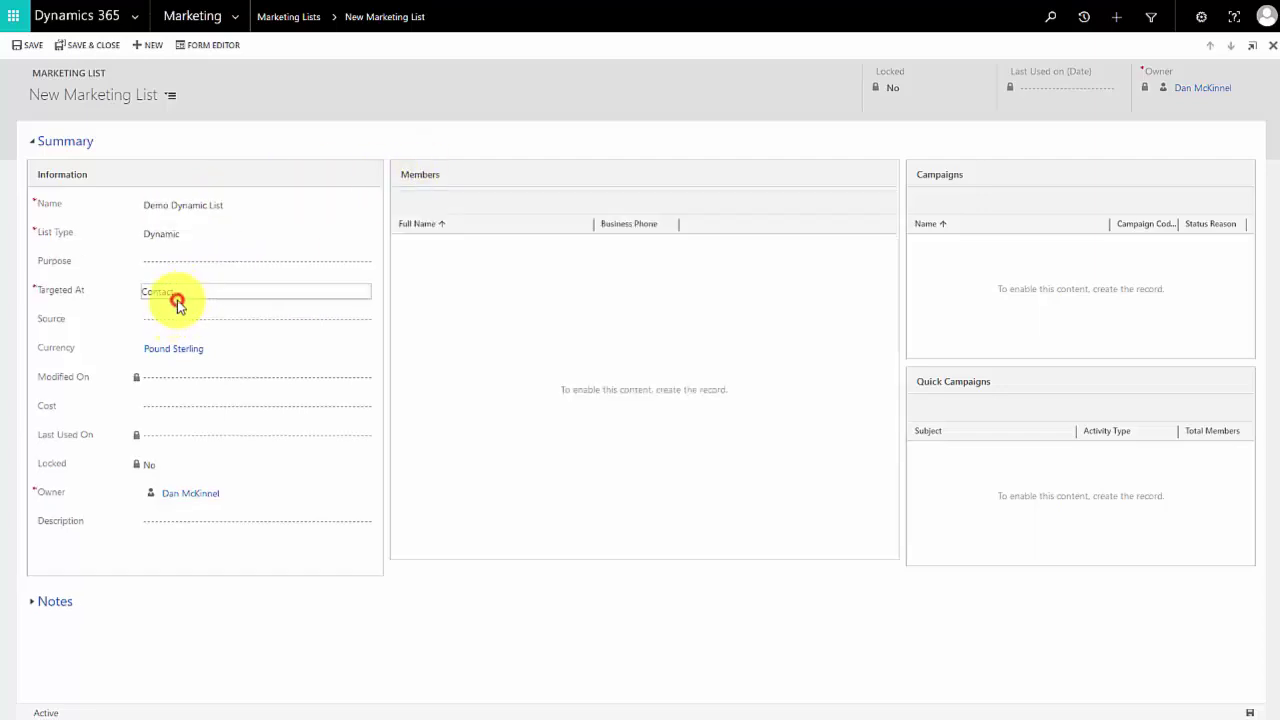
left_click(33, 46)
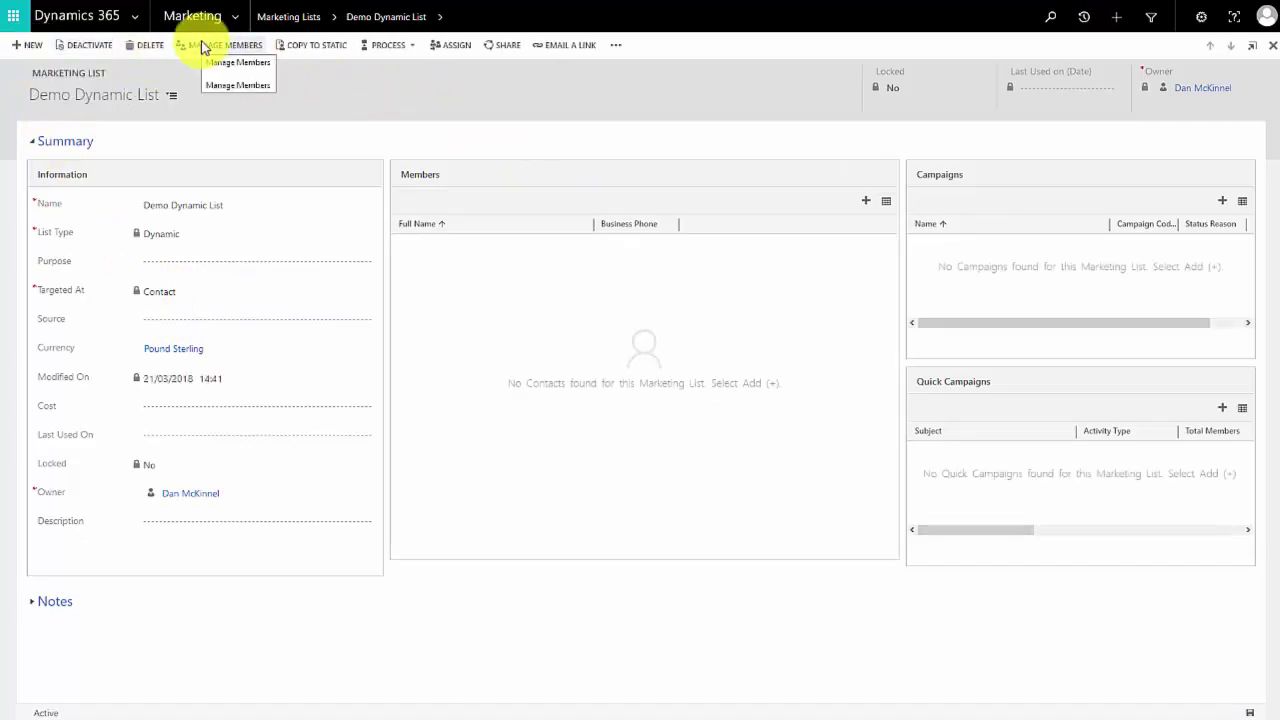
Start managing the dynamic list's members and add Contact Type as the query's criterion field
left_click(202, 46)
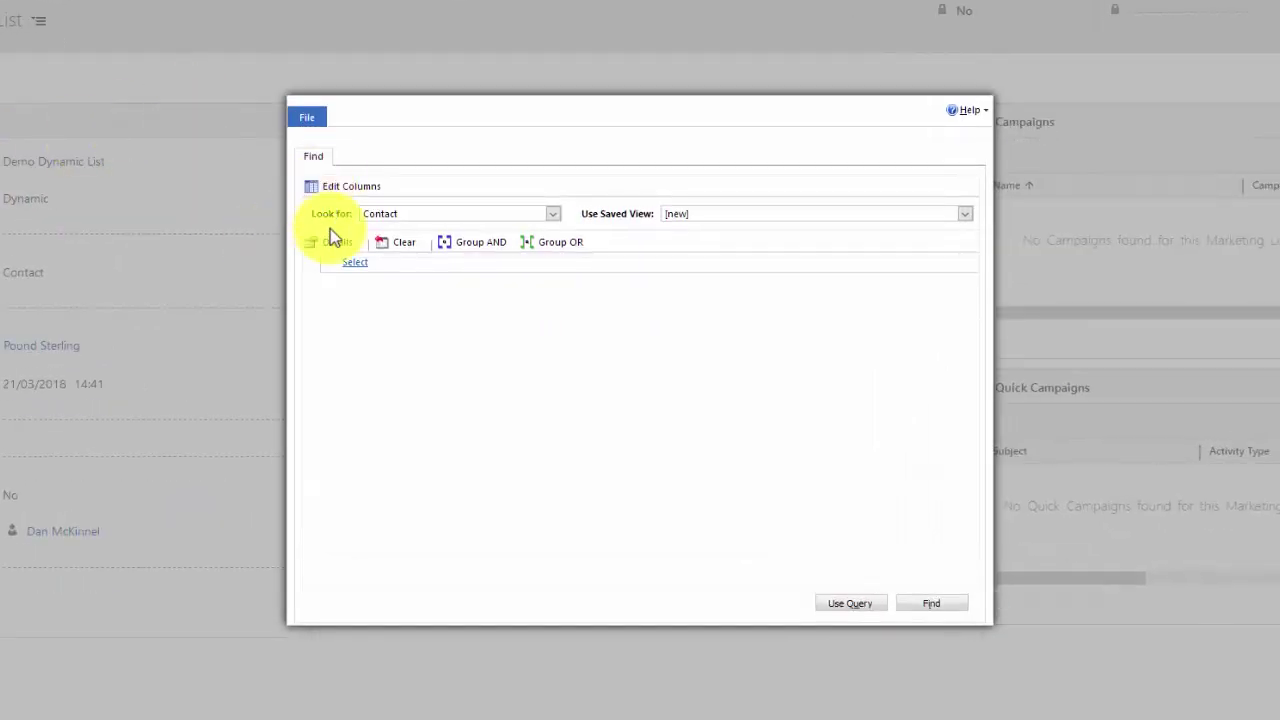
left_click(418, 284)
left_click(408, 262)
scroll(449, 343, "down", 3)
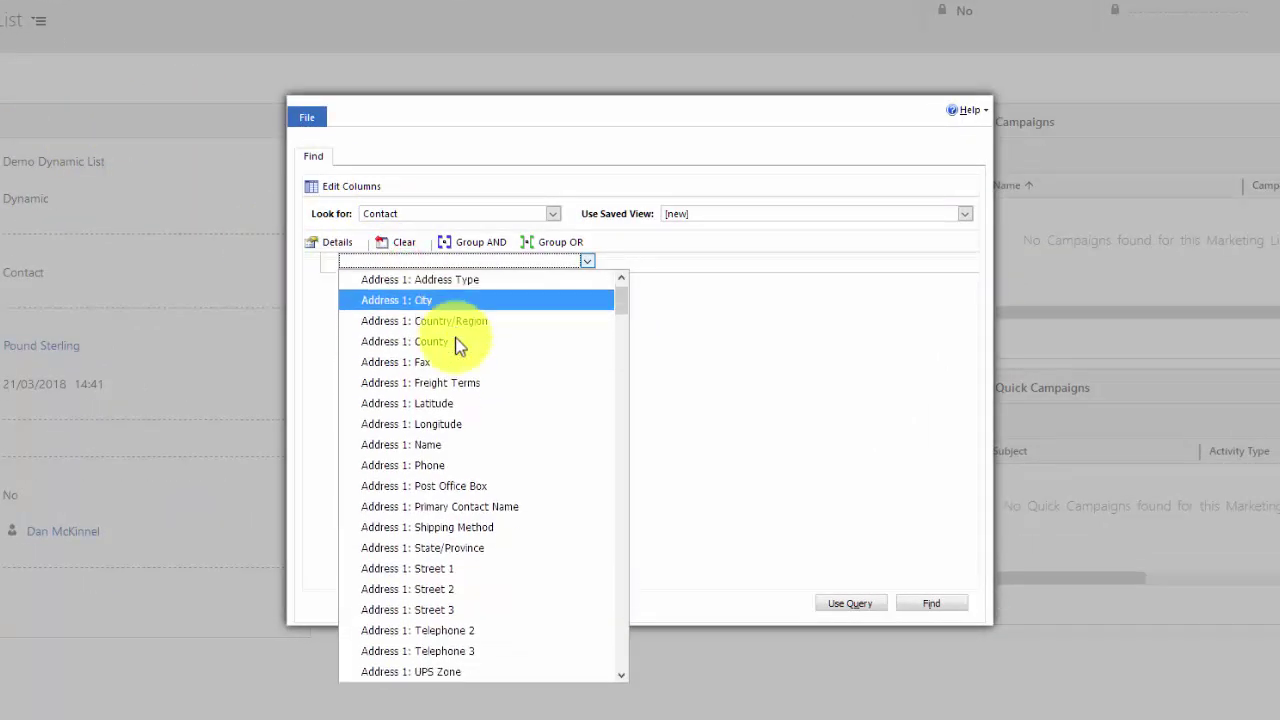
scroll(466, 402, "down", 15)
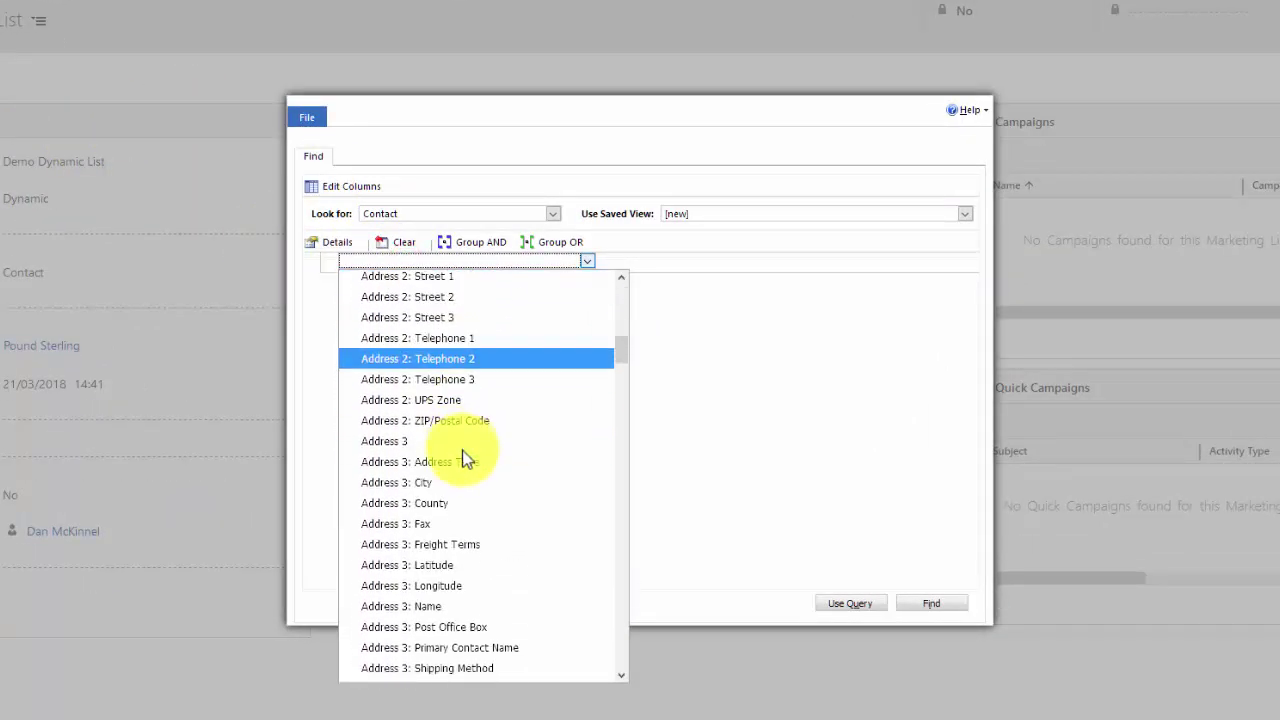
scroll(462, 449, "down", 6)
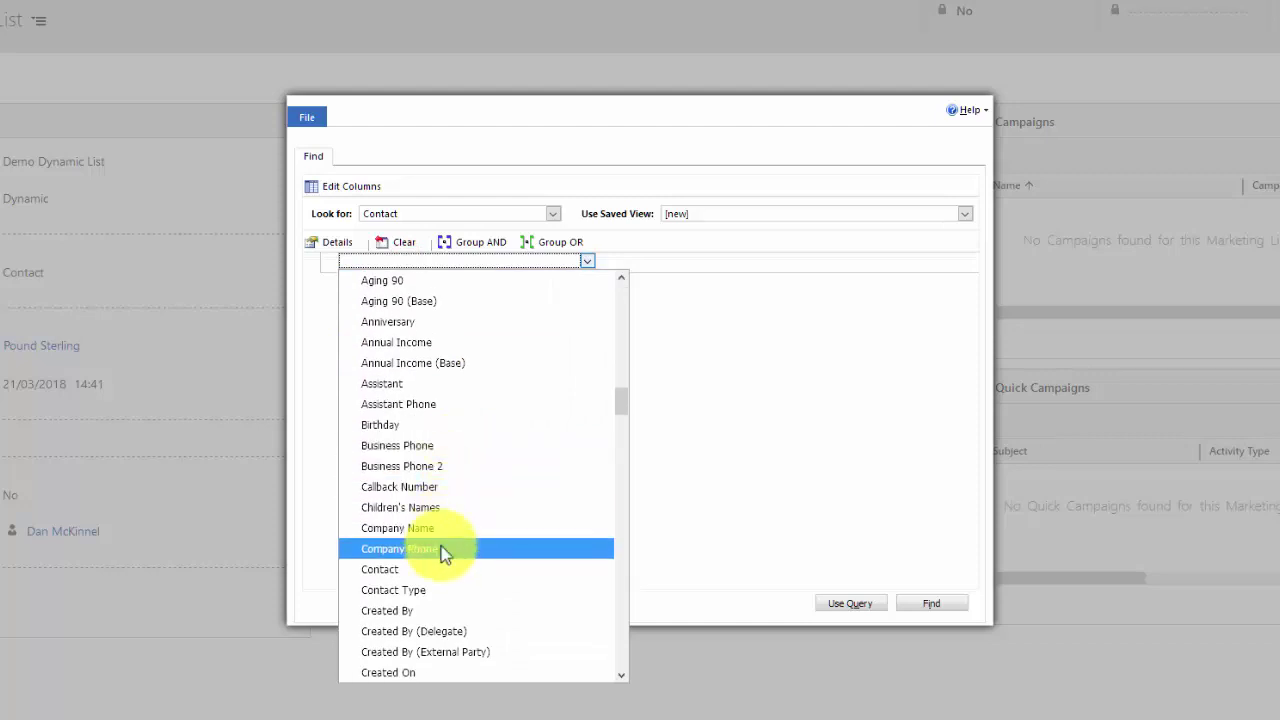
scroll(444, 510, "down", 2)
left_click(439, 504)
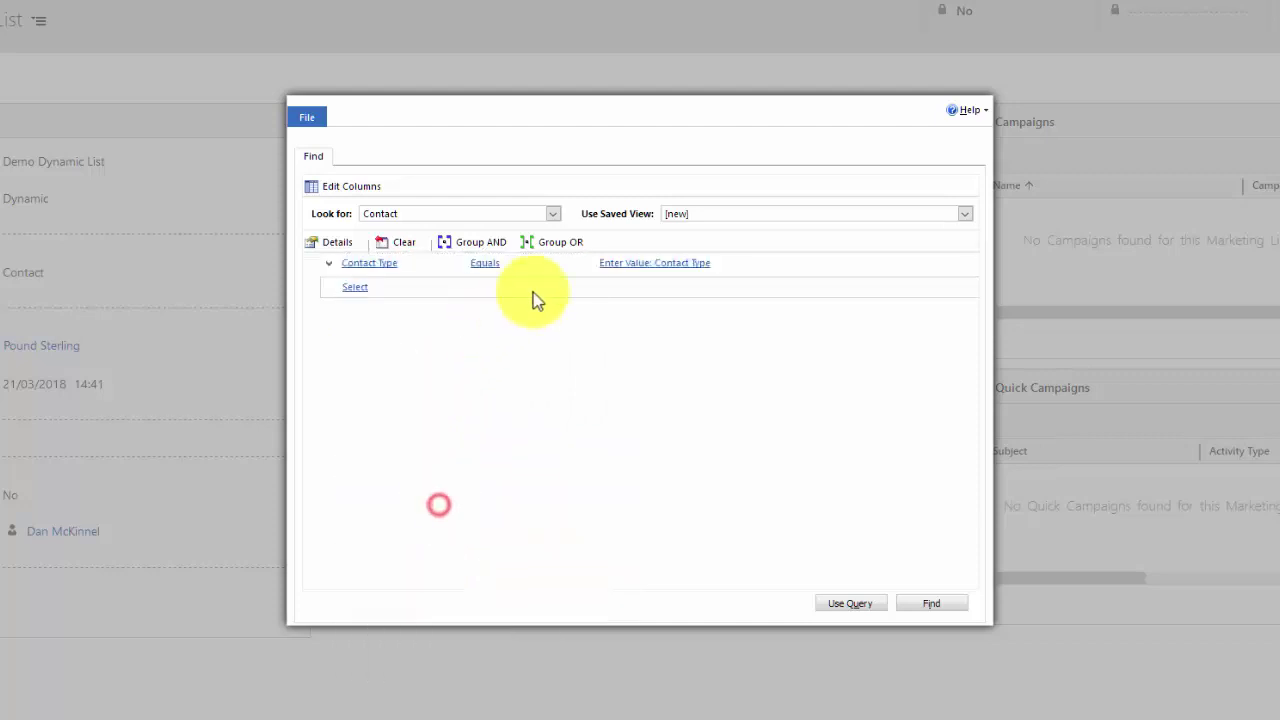
Set the value of the Contact Type Equals criterion to Student
left_click(613, 263)
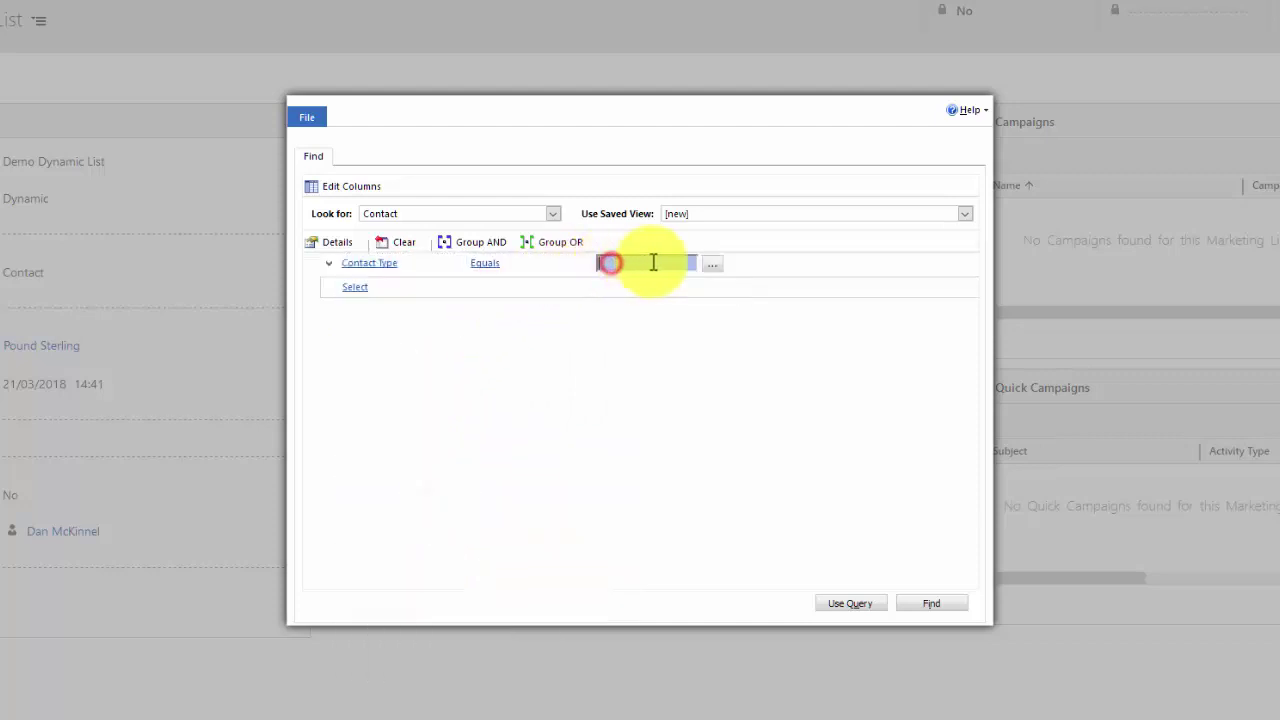
left_click(712, 265)
left_click(486, 380)
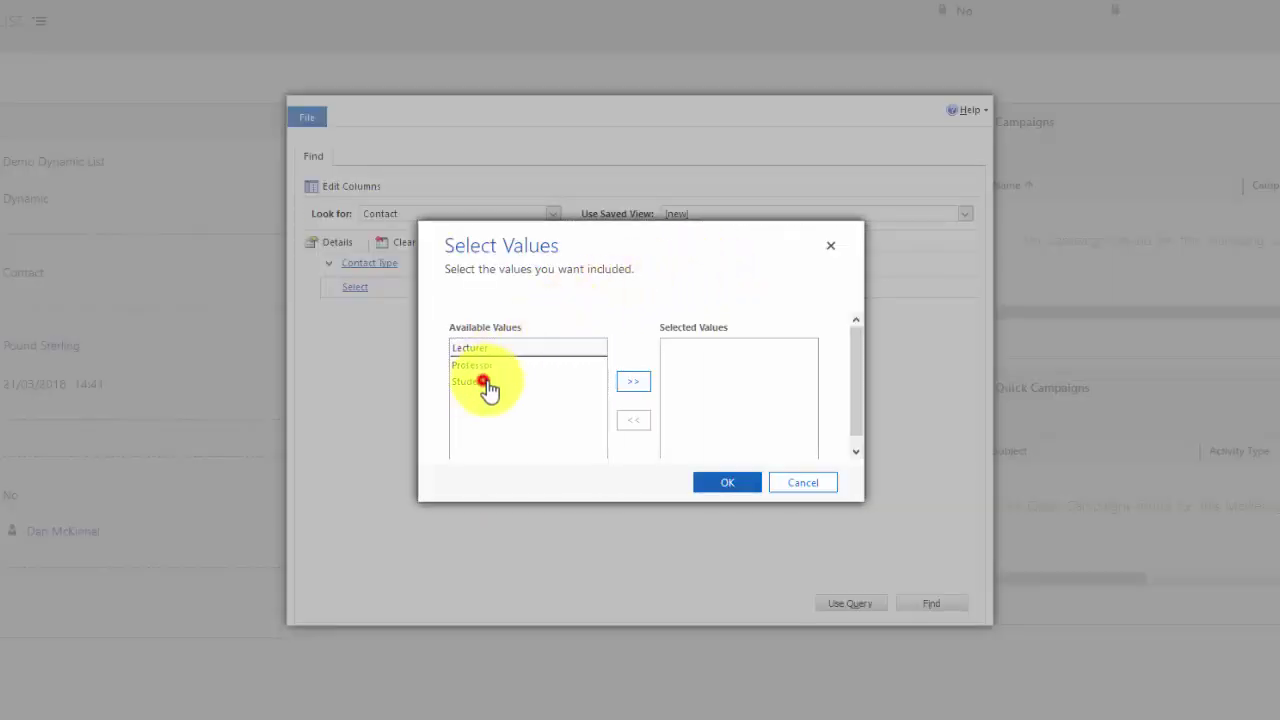
left_click(632, 381)
left_click(710, 485)
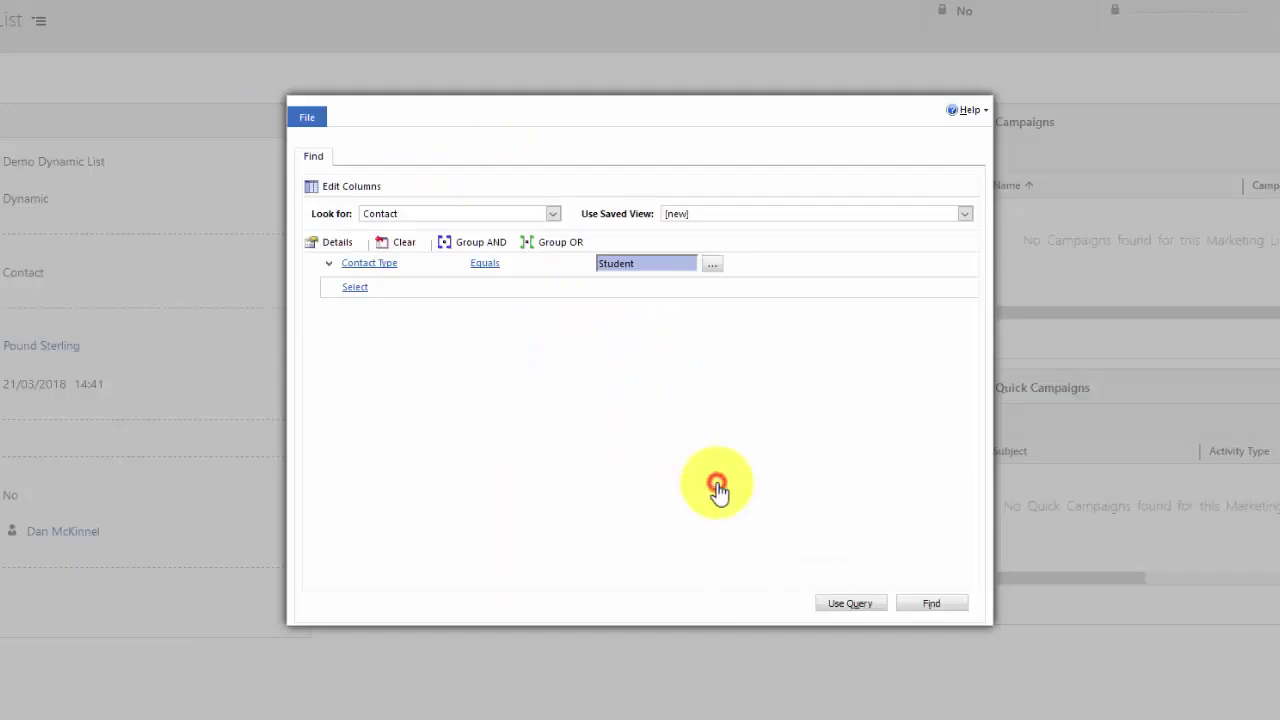
Find the matching contacts, select all of them and use the query for the dynamic list's membership
left_click(918, 605)
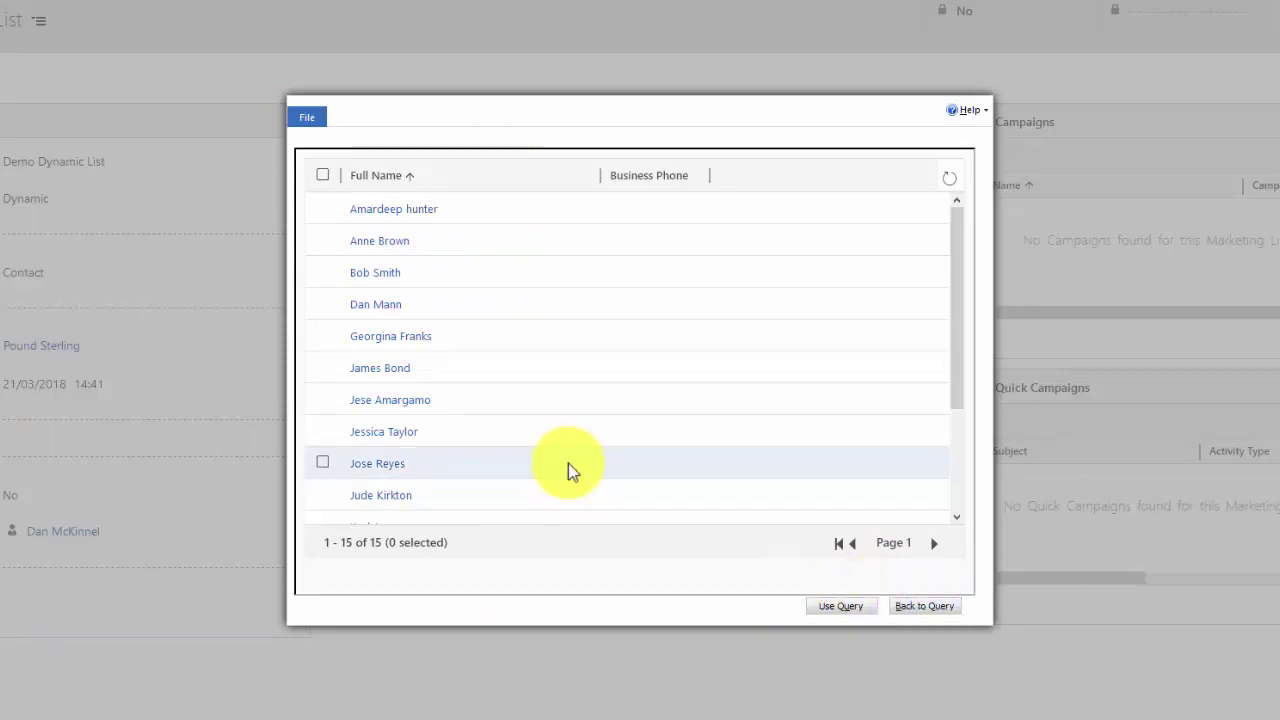
left_click(322, 175)
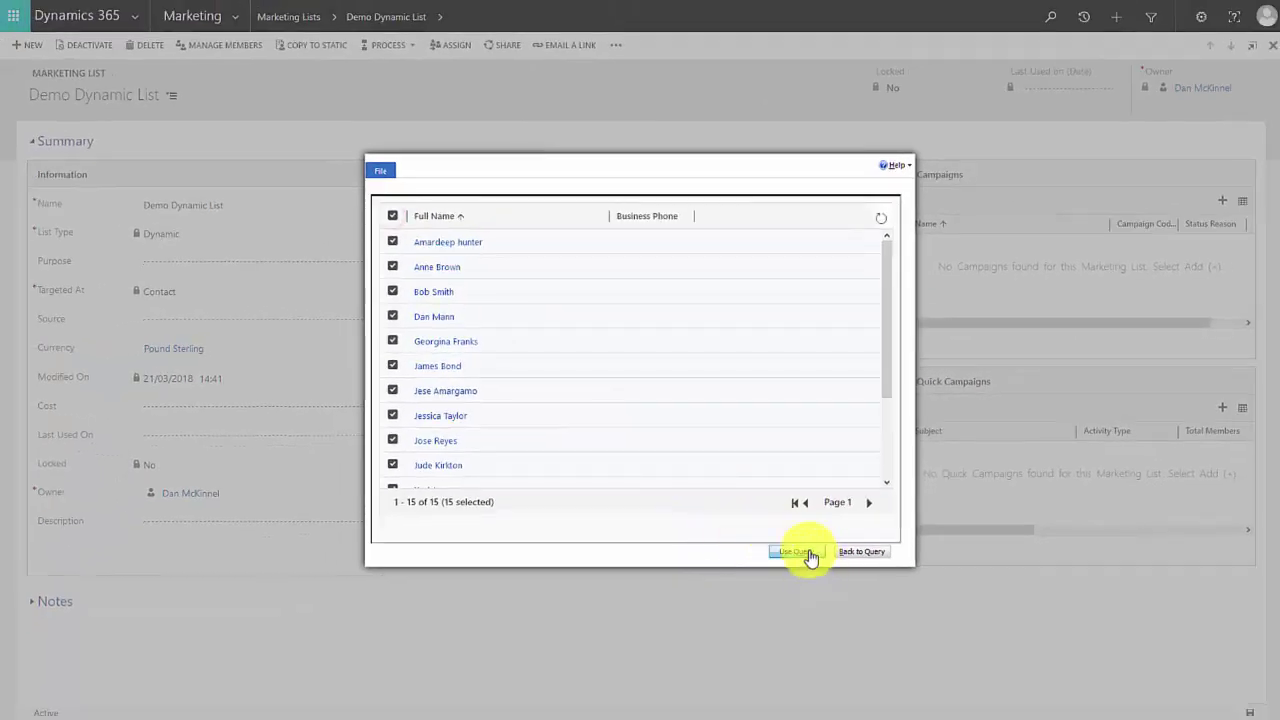
left_click(808, 553)
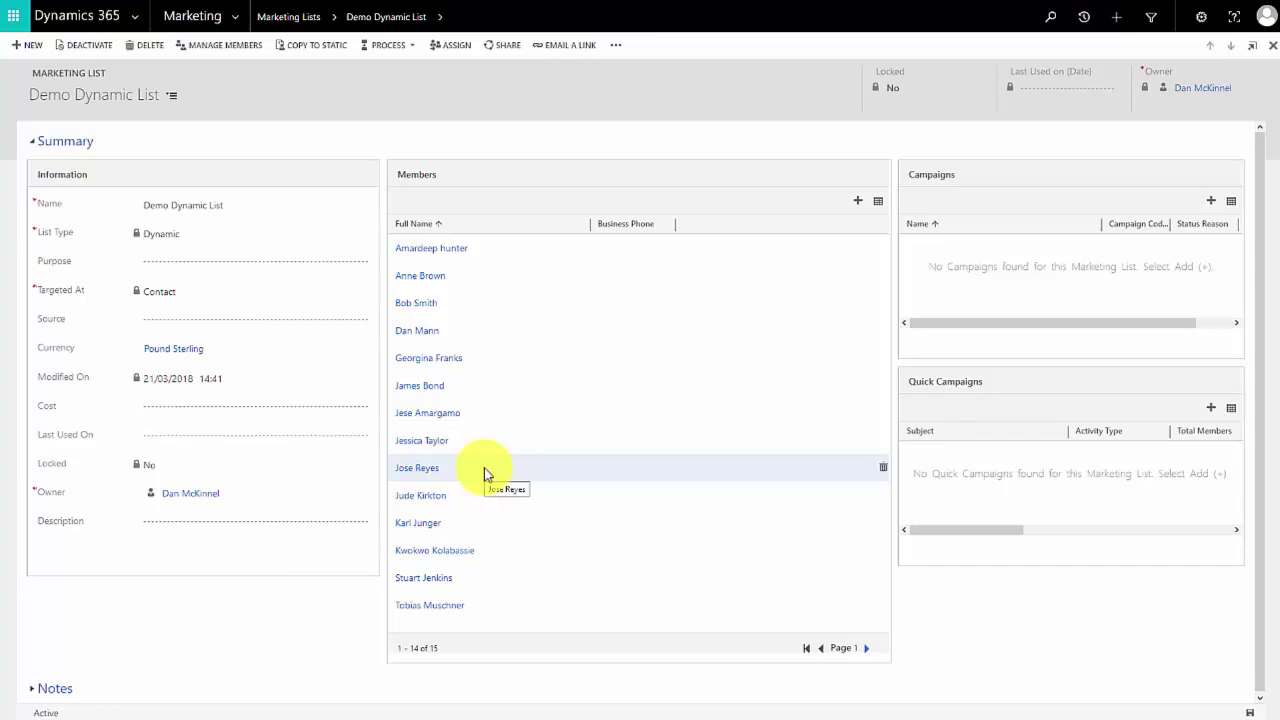
Show the Active Contacts view of the contacts and select all records on its second page
left_click(214, 16)
left_click(200, 172)
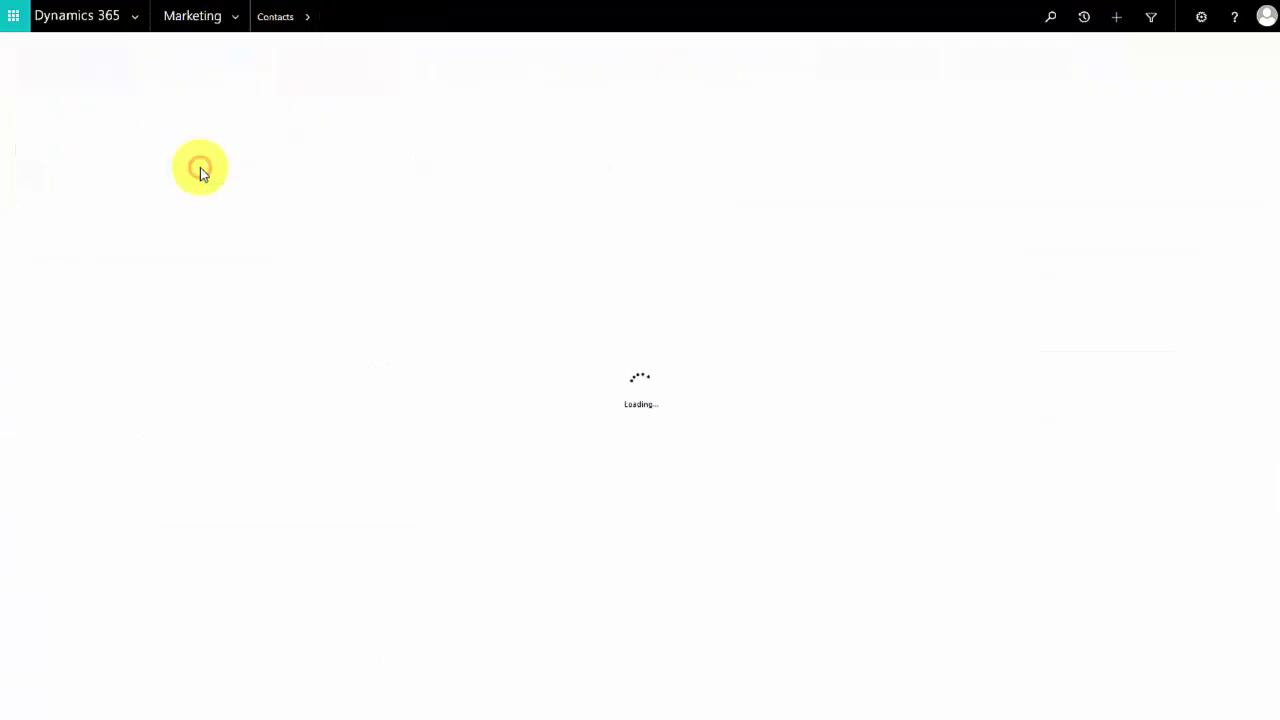
left_click(183, 88)
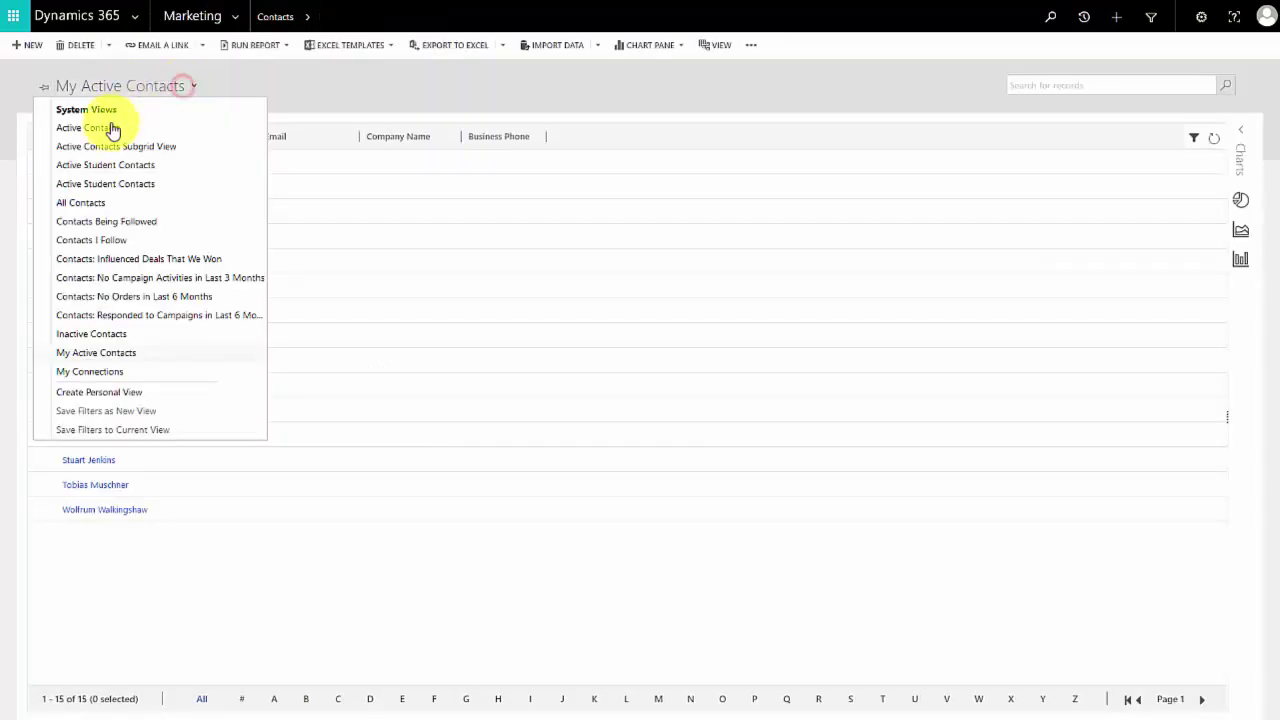
left_click(108, 127)
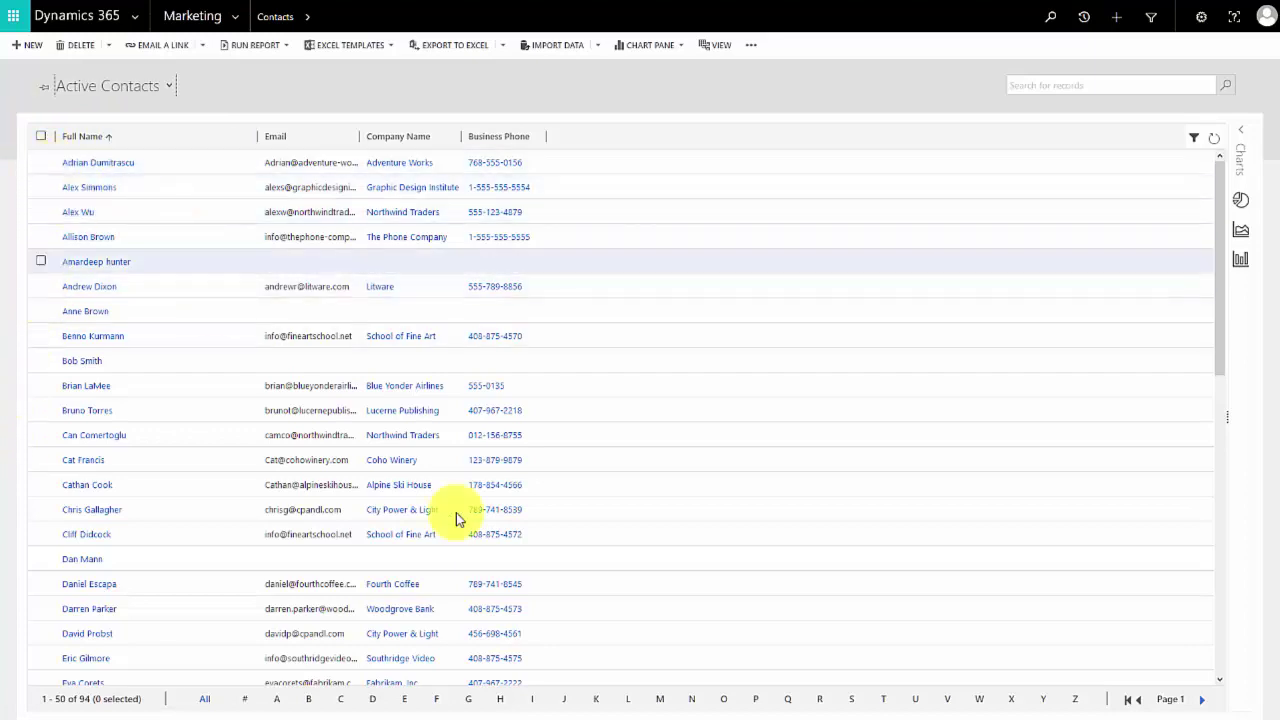
left_click(1201, 699)
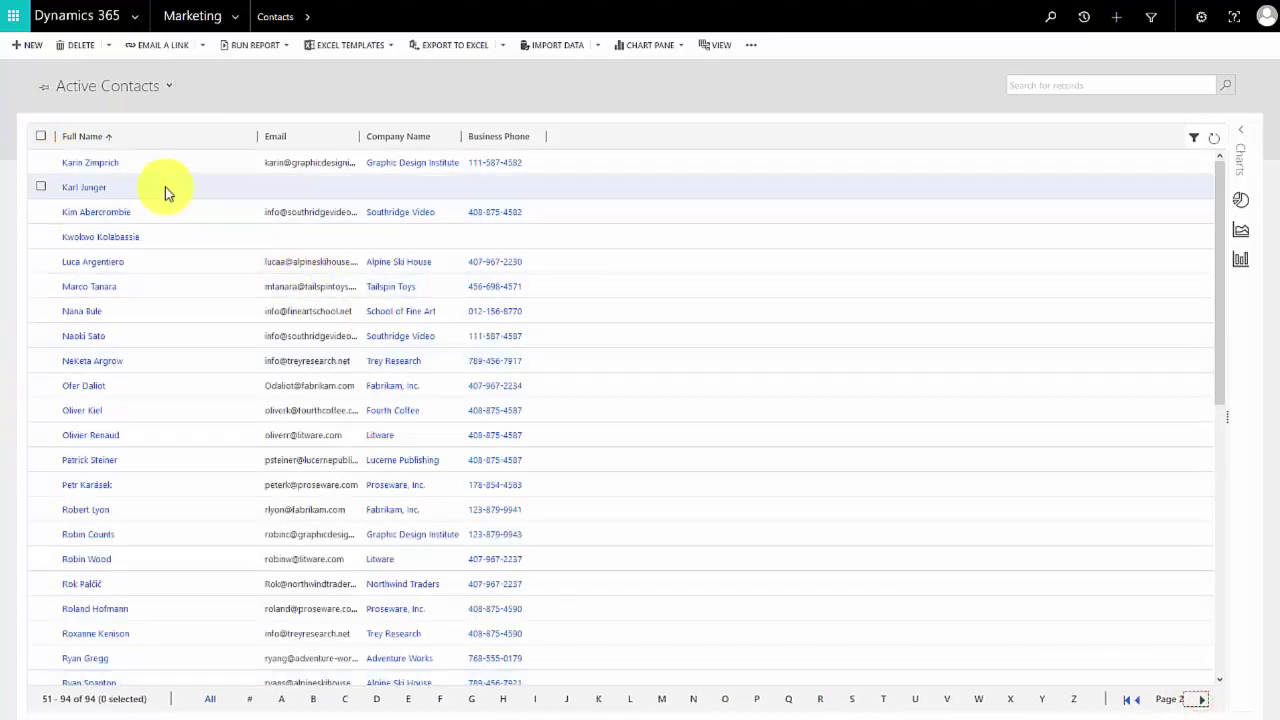
left_click(40, 136)
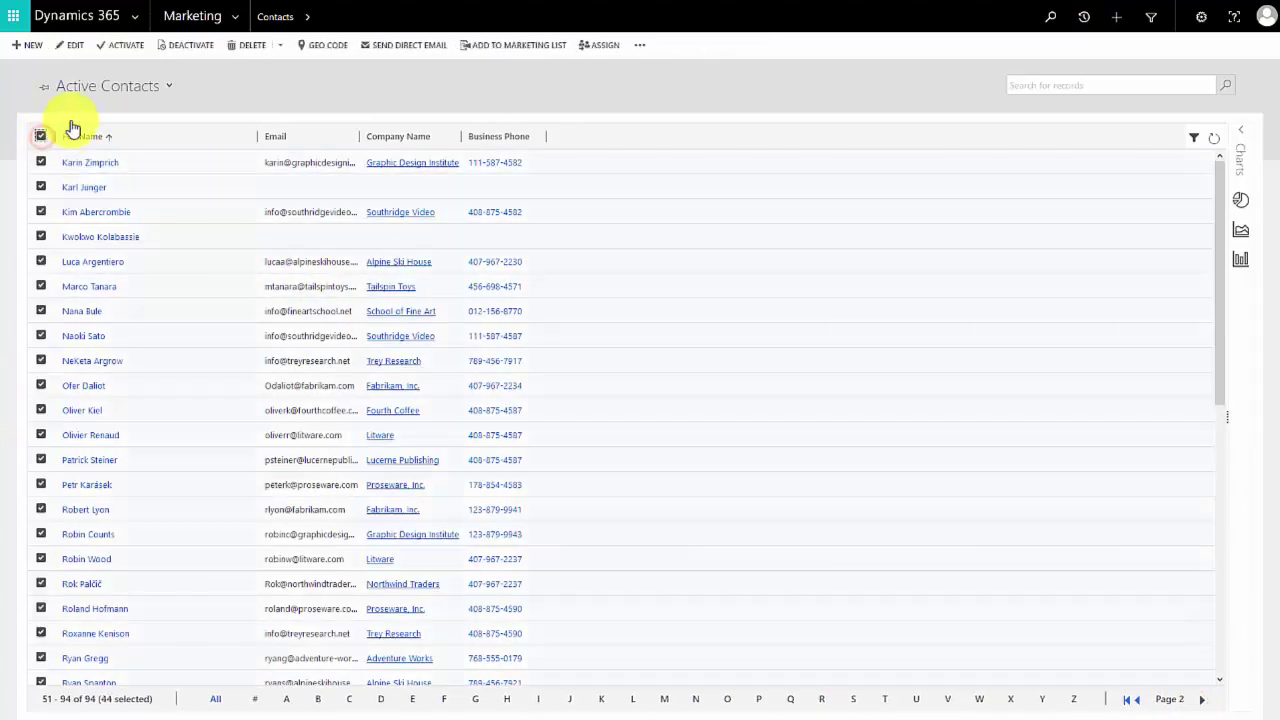
Bulk-edit the selected contacts, setting their Contact Type to Student
left_click(72, 45)
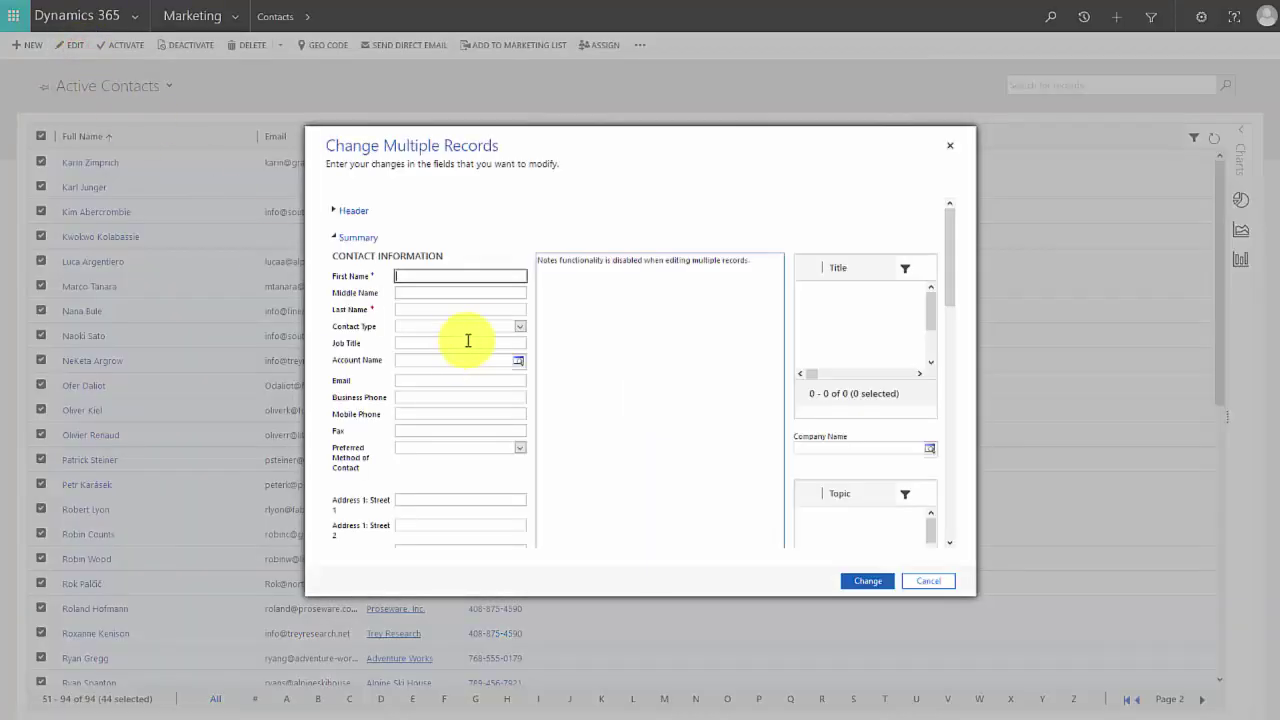
left_click(519, 326)
left_click(462, 360)
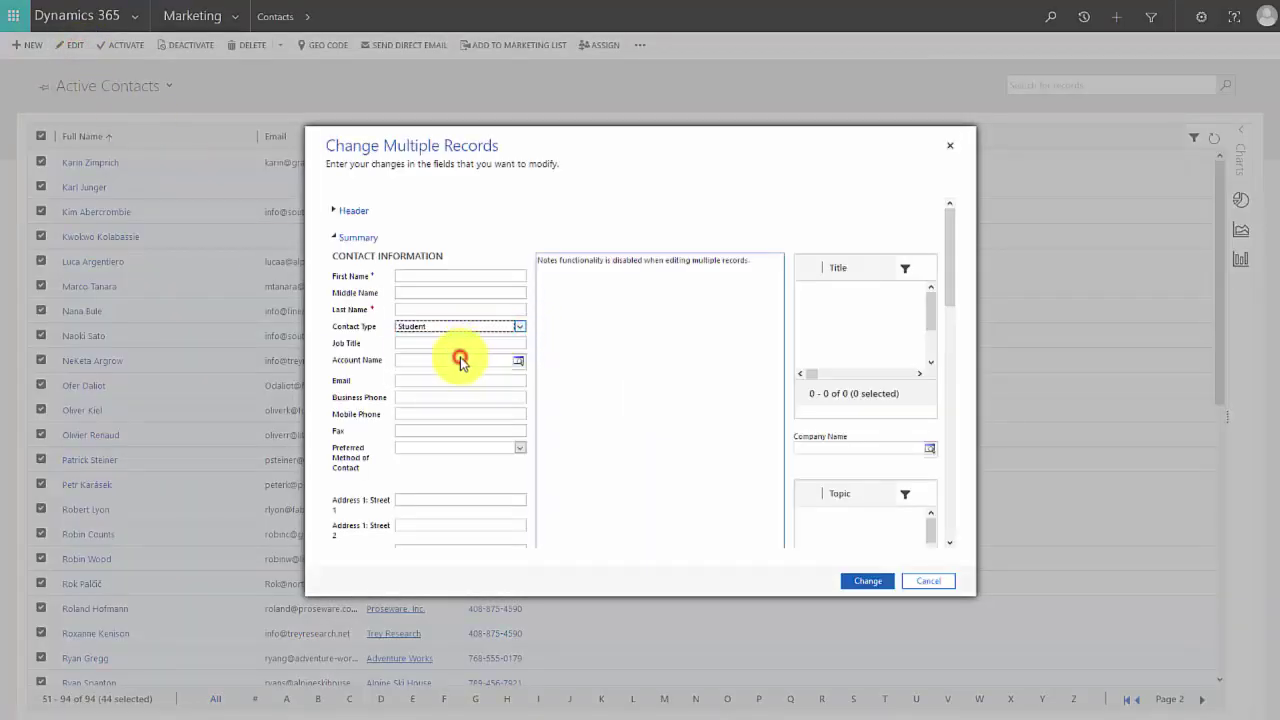
left_click(860, 584)
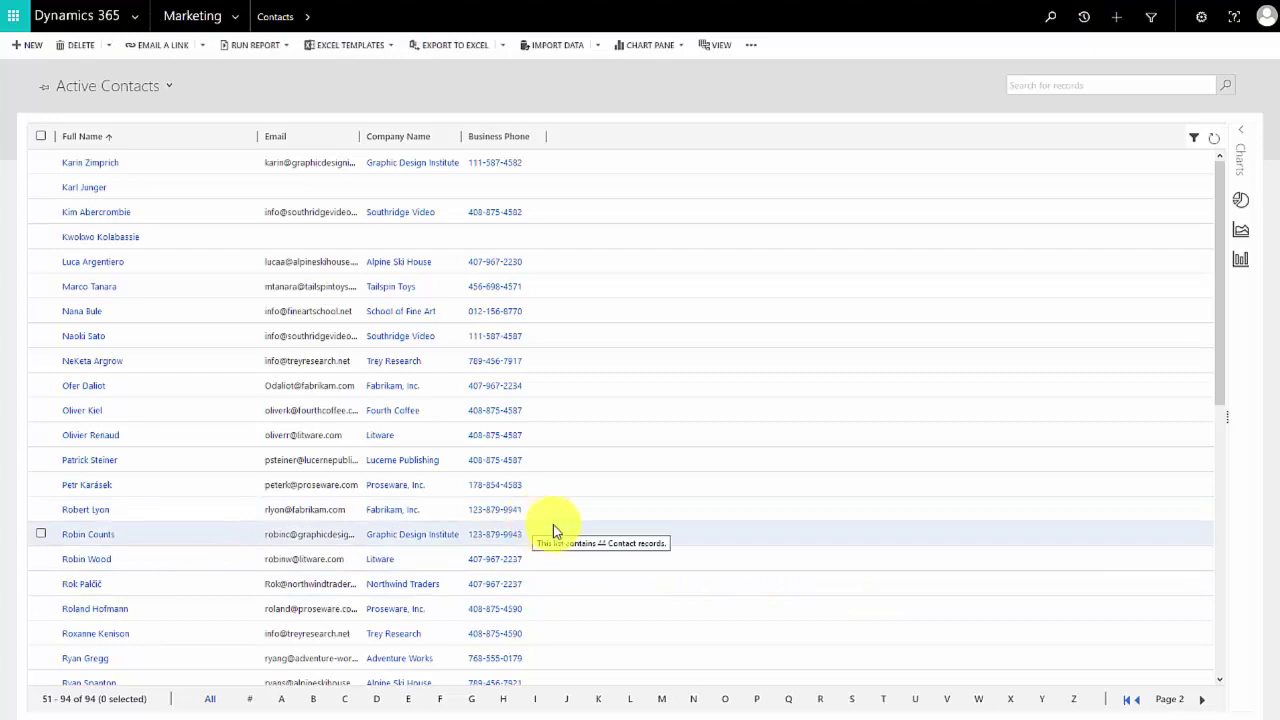
Check the members of Demo Dynamic List and of Demo static list, and return to the marketing lists
mouse_move(326, 12)
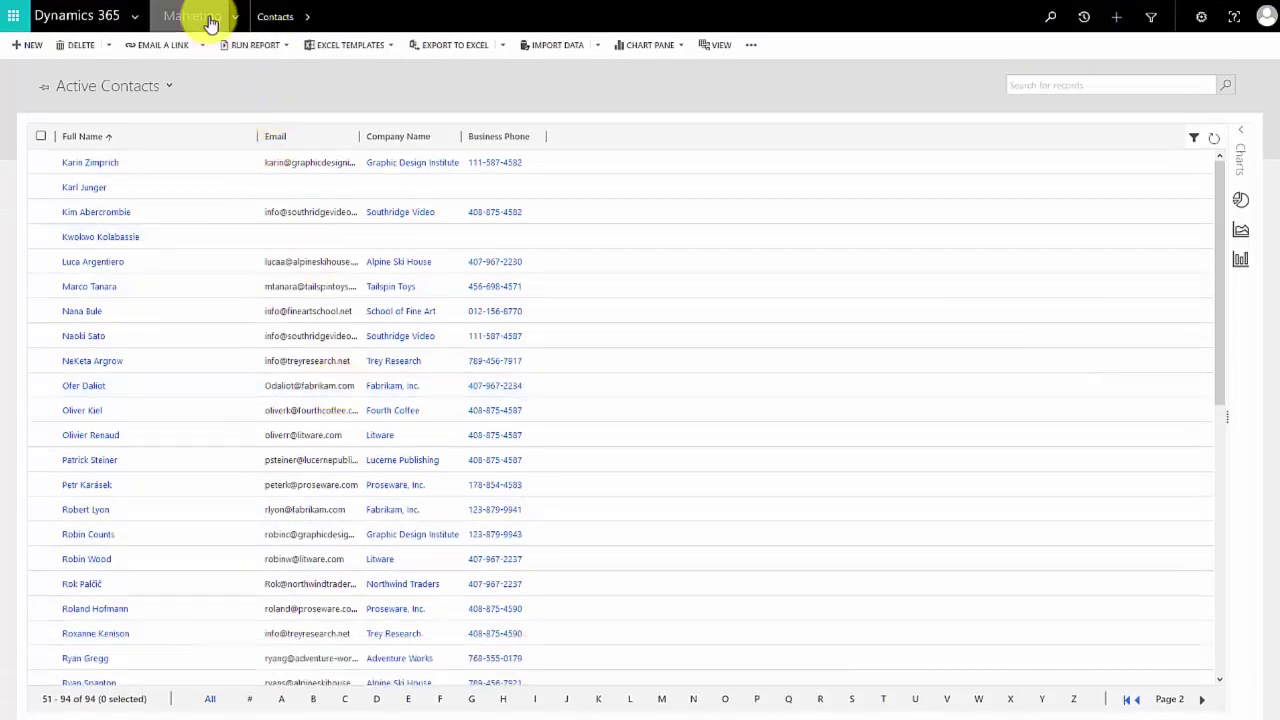
left_click(211, 22)
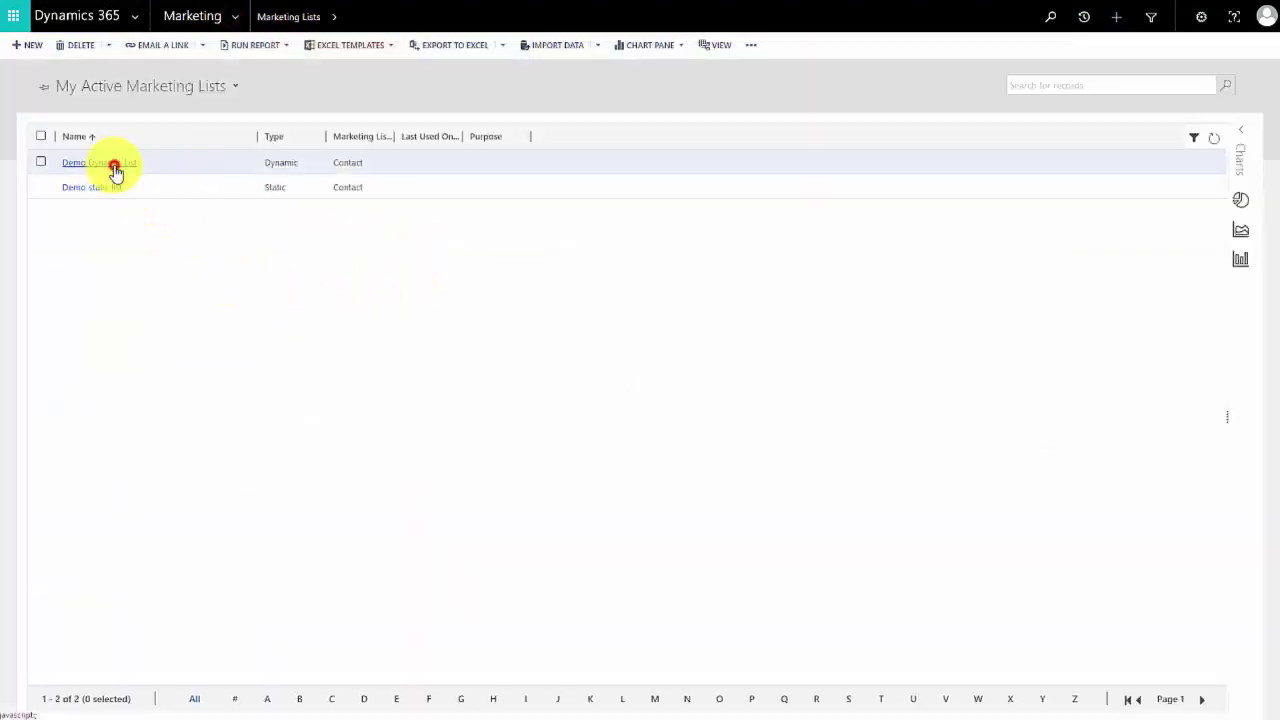
left_click(112, 166)
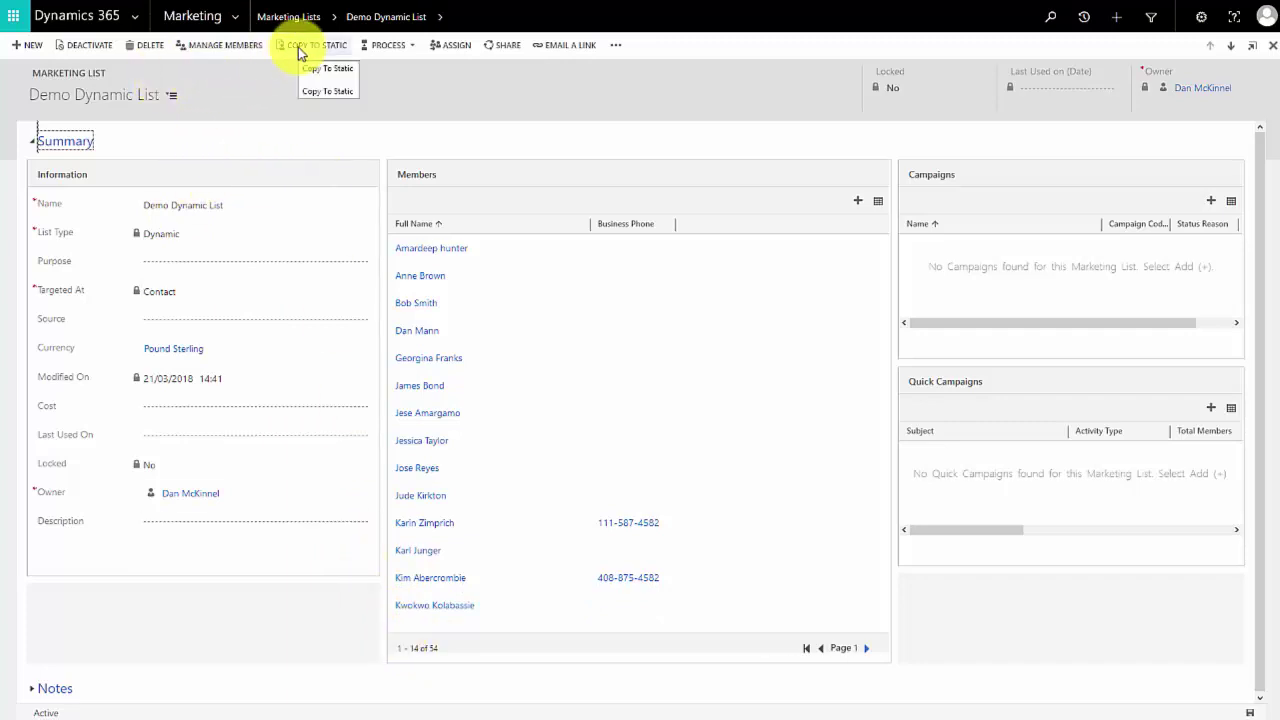
left_click(266, 15)
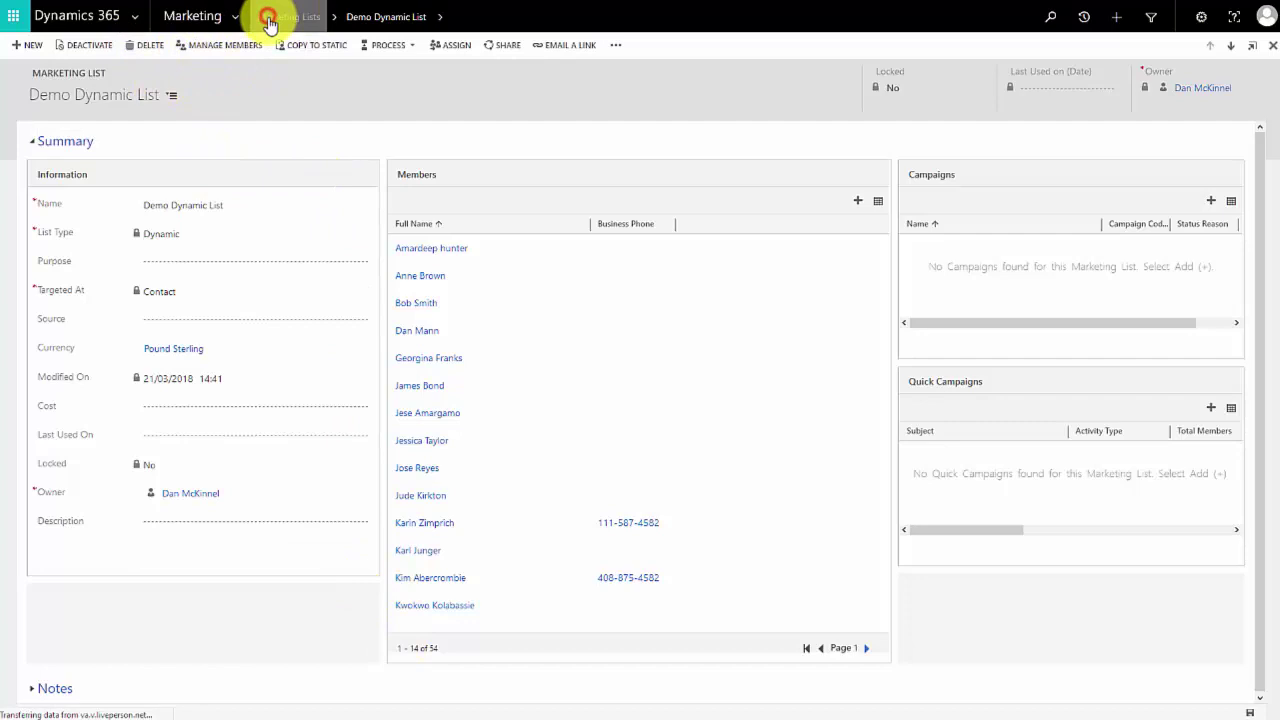
left_click(109, 190)
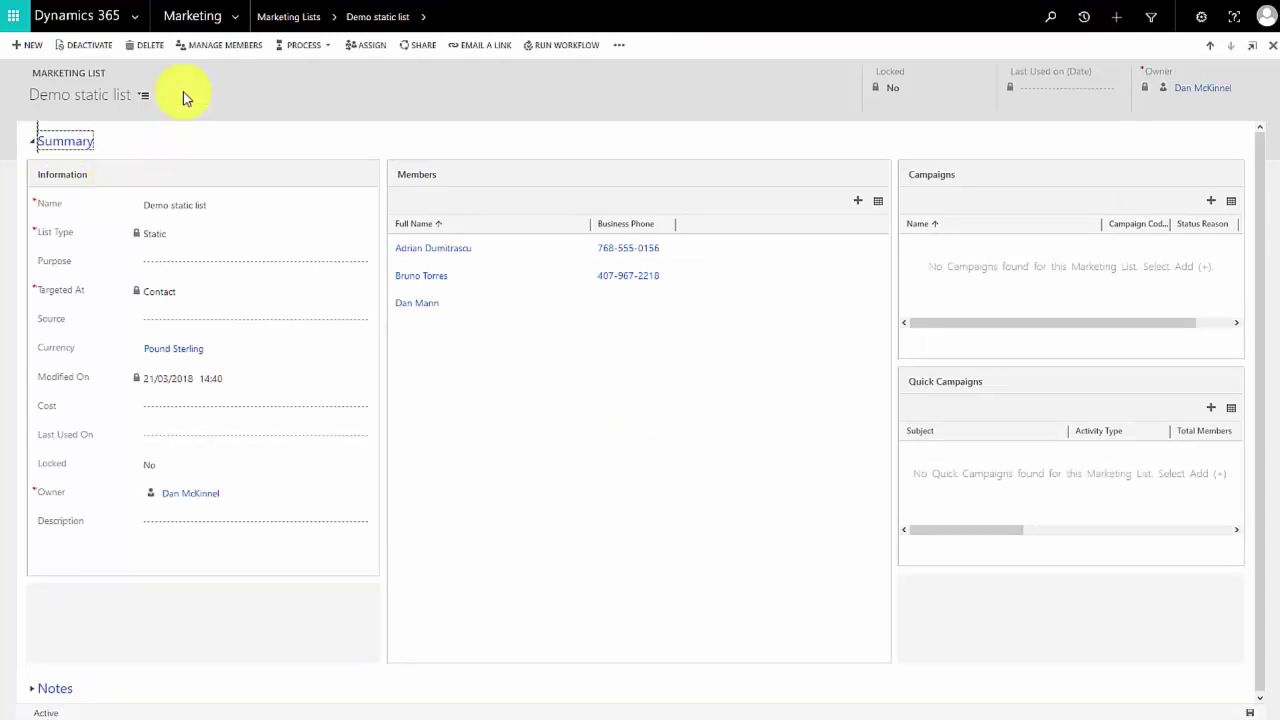
left_click(268, 22)
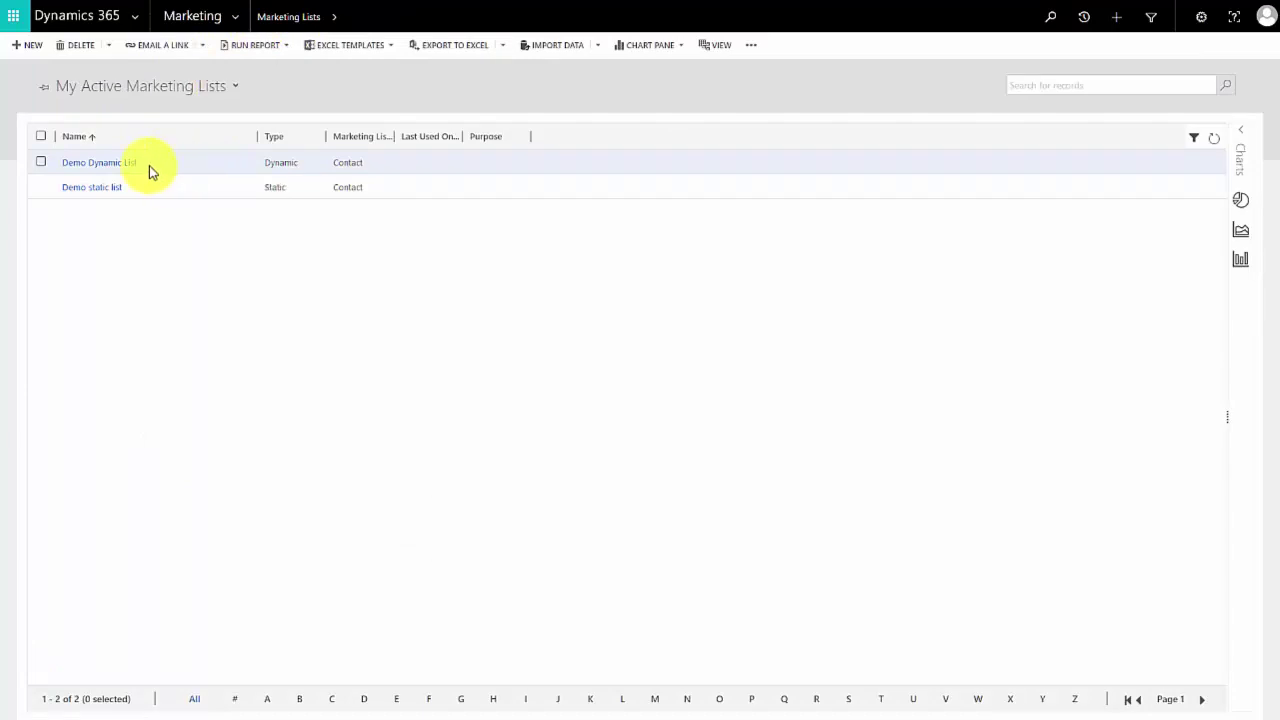
Copy Demo Dynamic List to a static list and save the copy
left_click(118, 165)
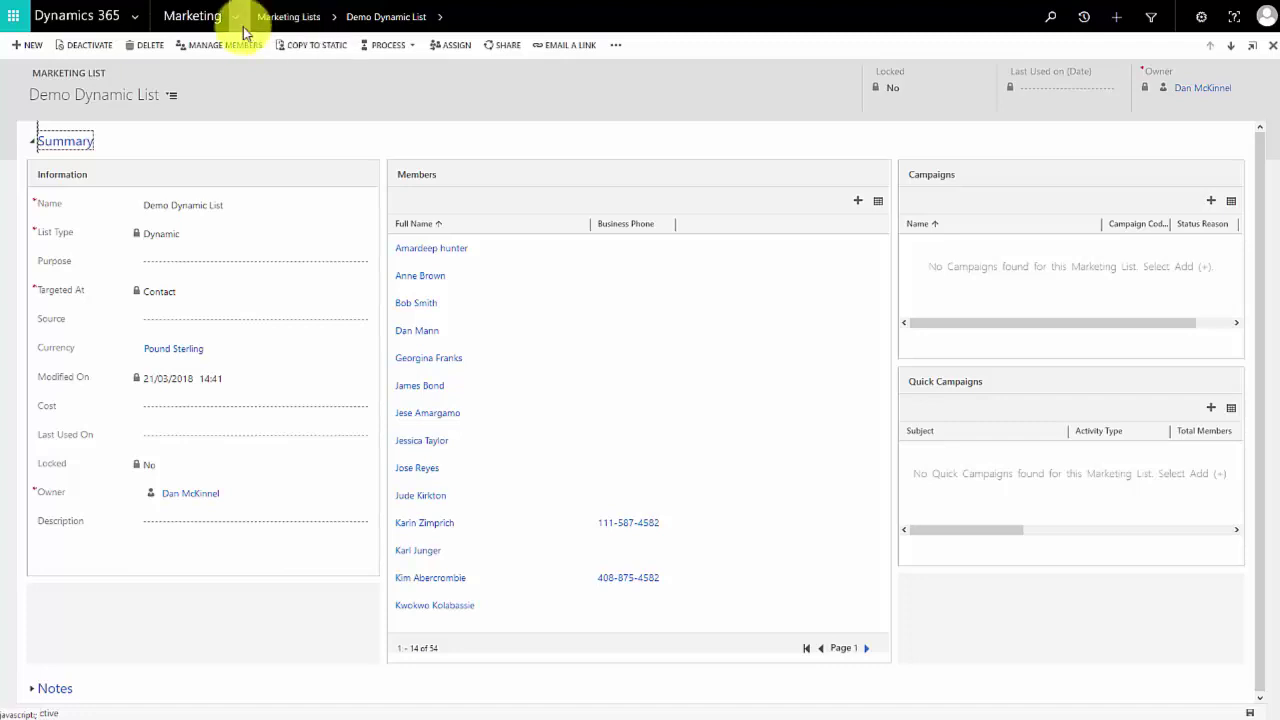
left_click(290, 47)
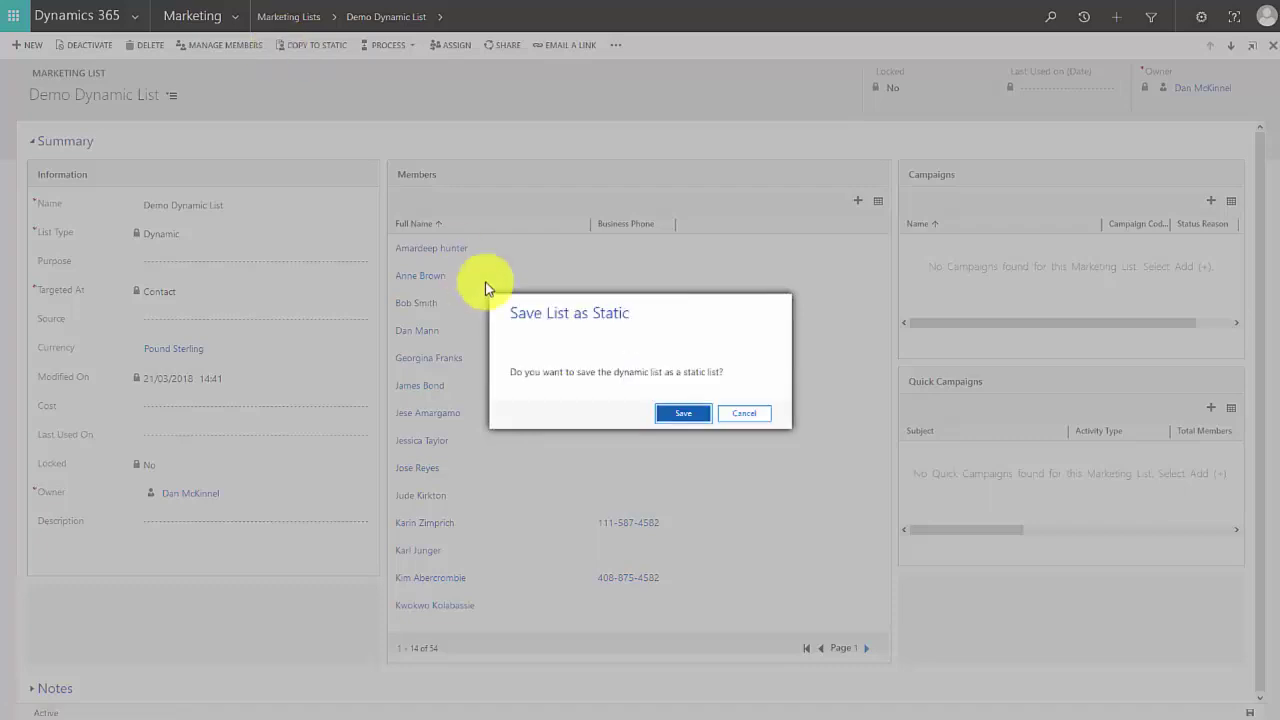
left_click(679, 413)
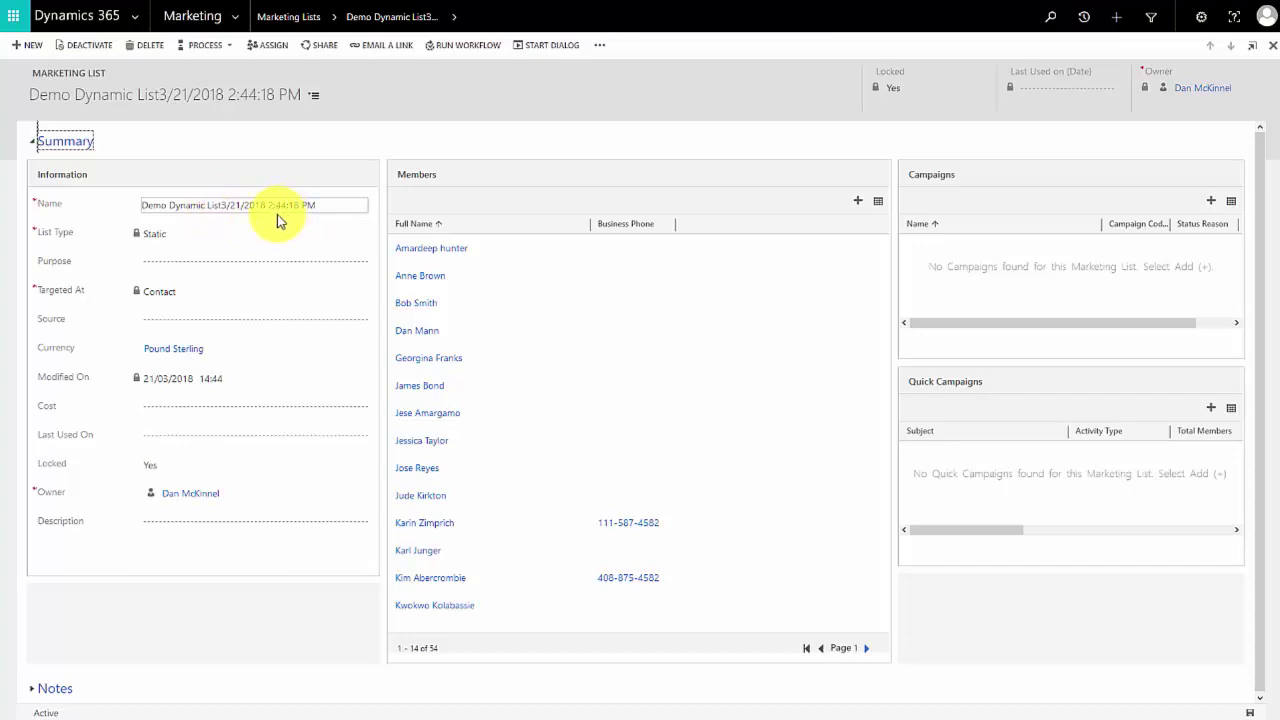
Rename the static copy "Demo Dynamic List 3/21/2018 2:44:18 PM", with a space before the date, and save it
left_click(278, 209)
left_click(228, 206)
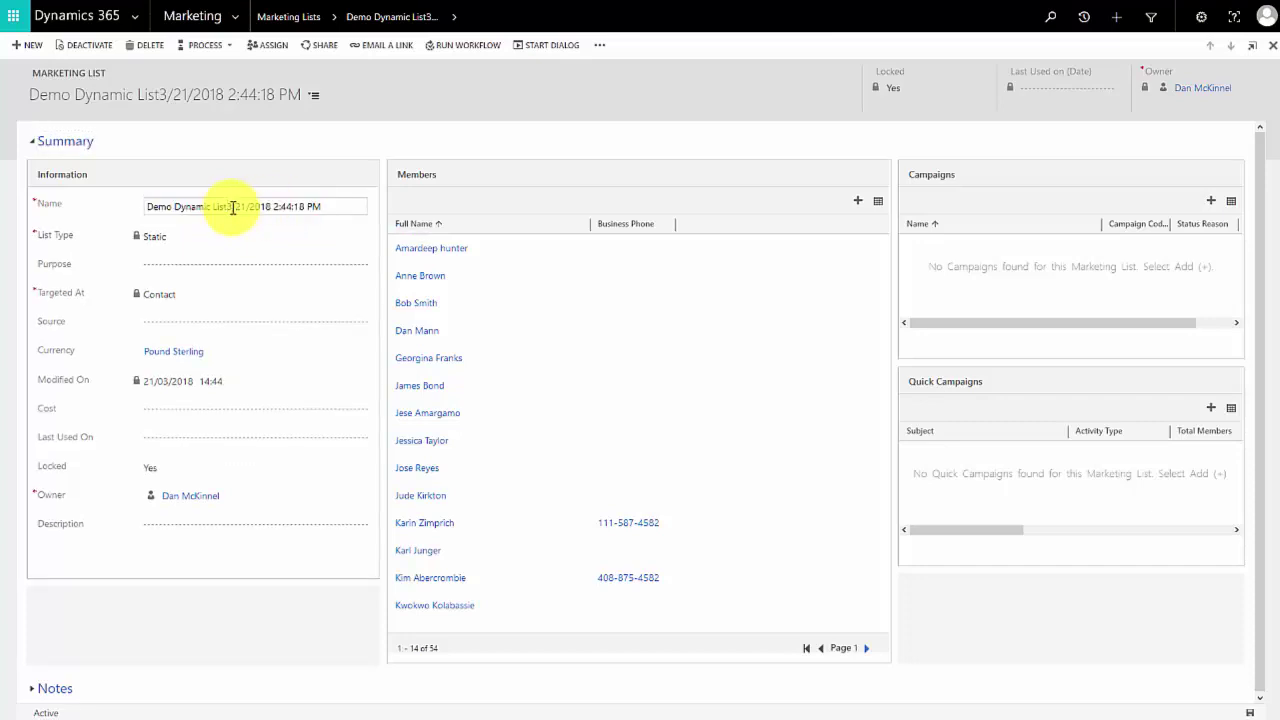
left_click(345, 197)
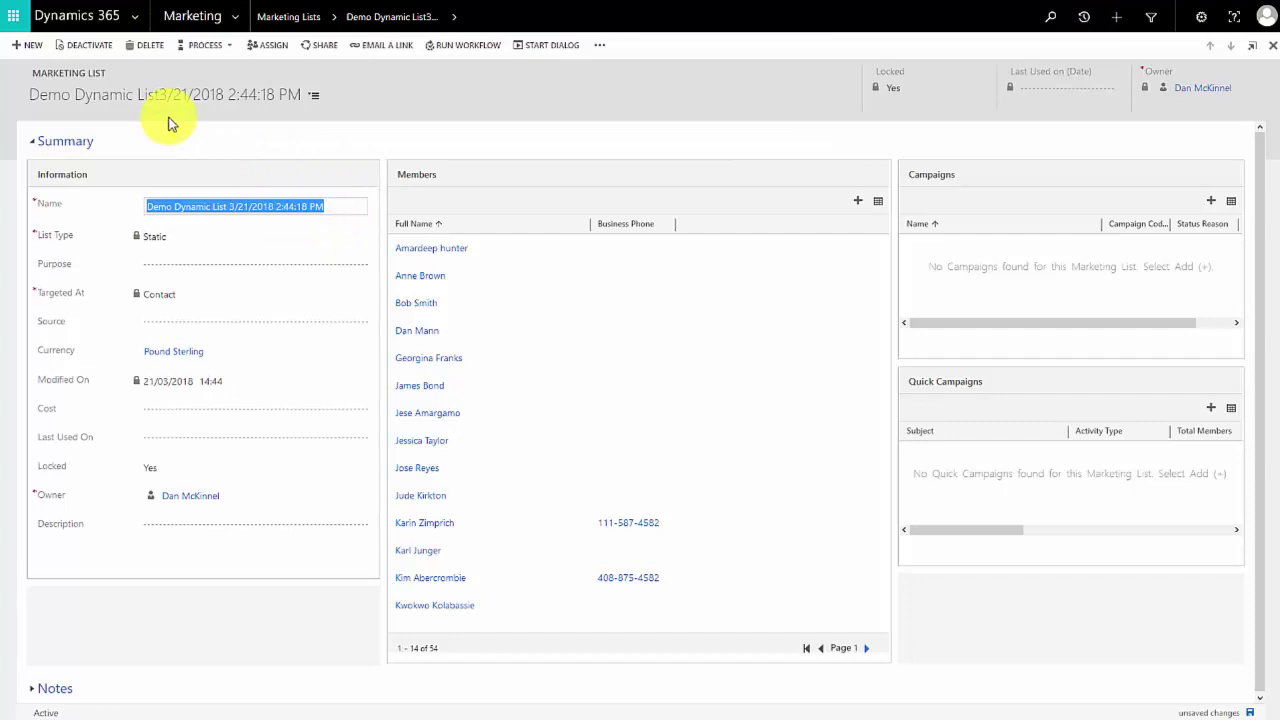
left_click(1249, 712)
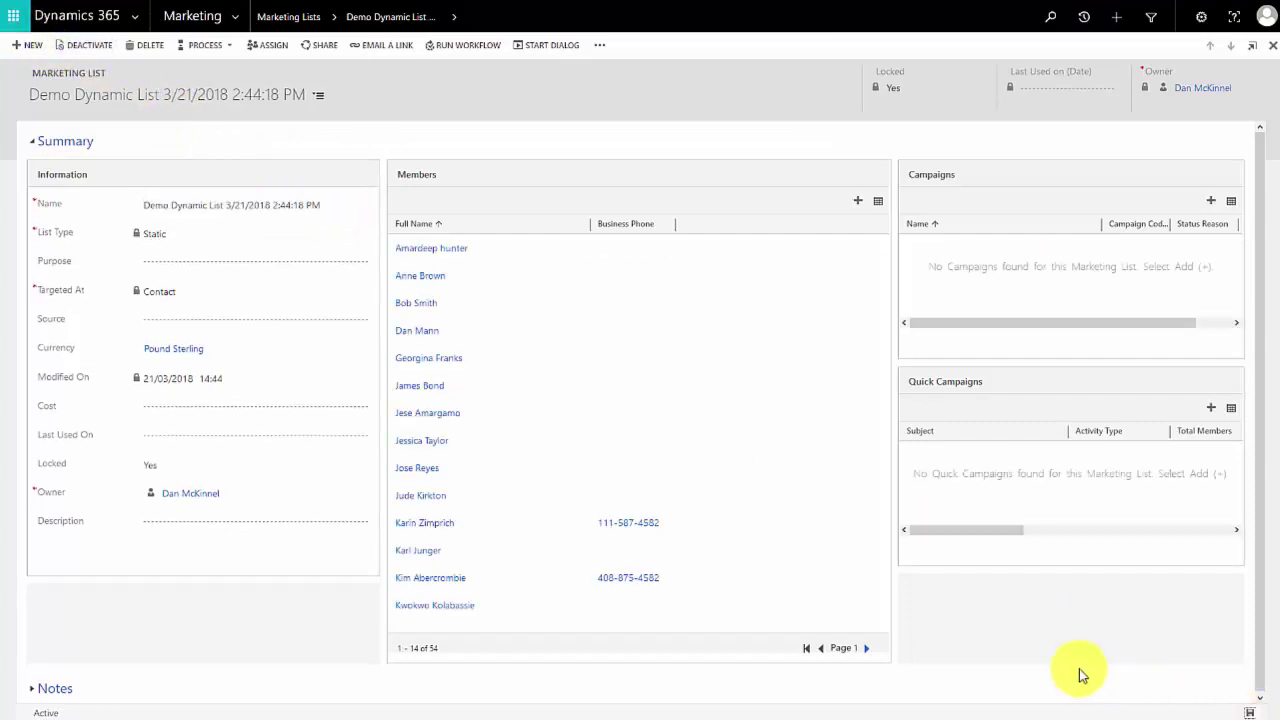
Start a quick campaign from Demo Dynamic List and name it "Demo Quick Campaign"
left_click(299, 20)
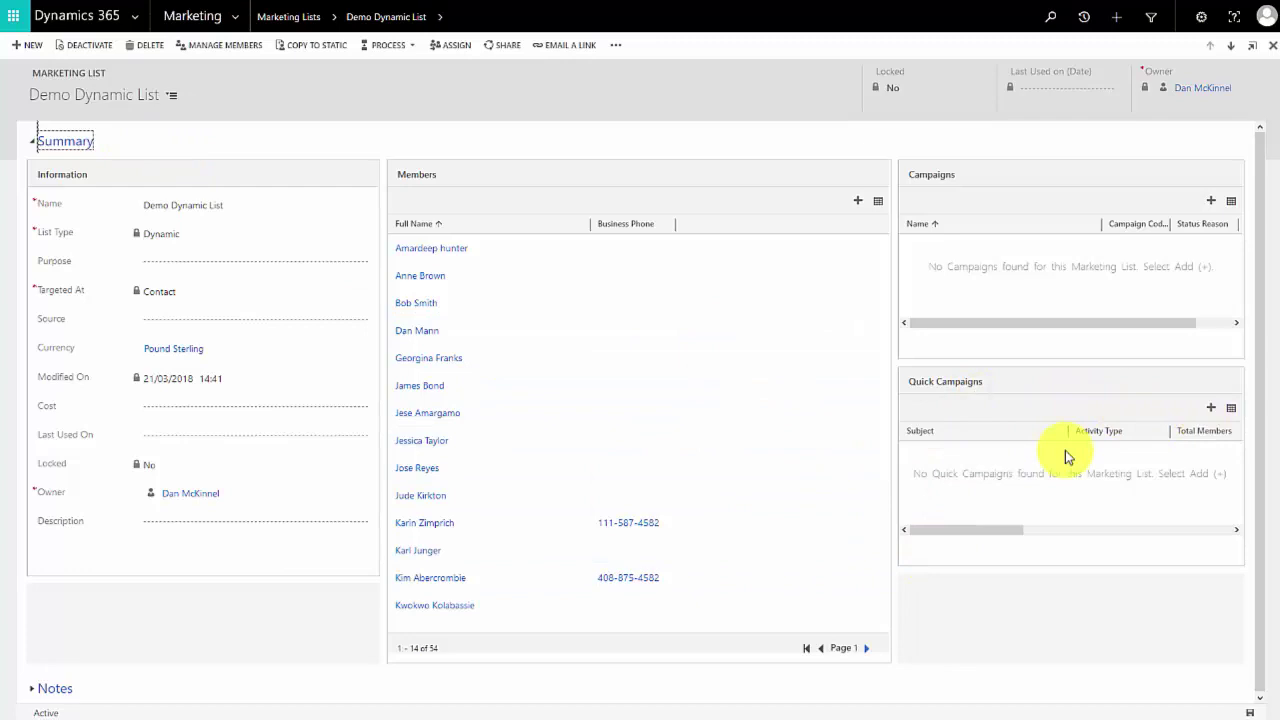
left_click(1211, 408)
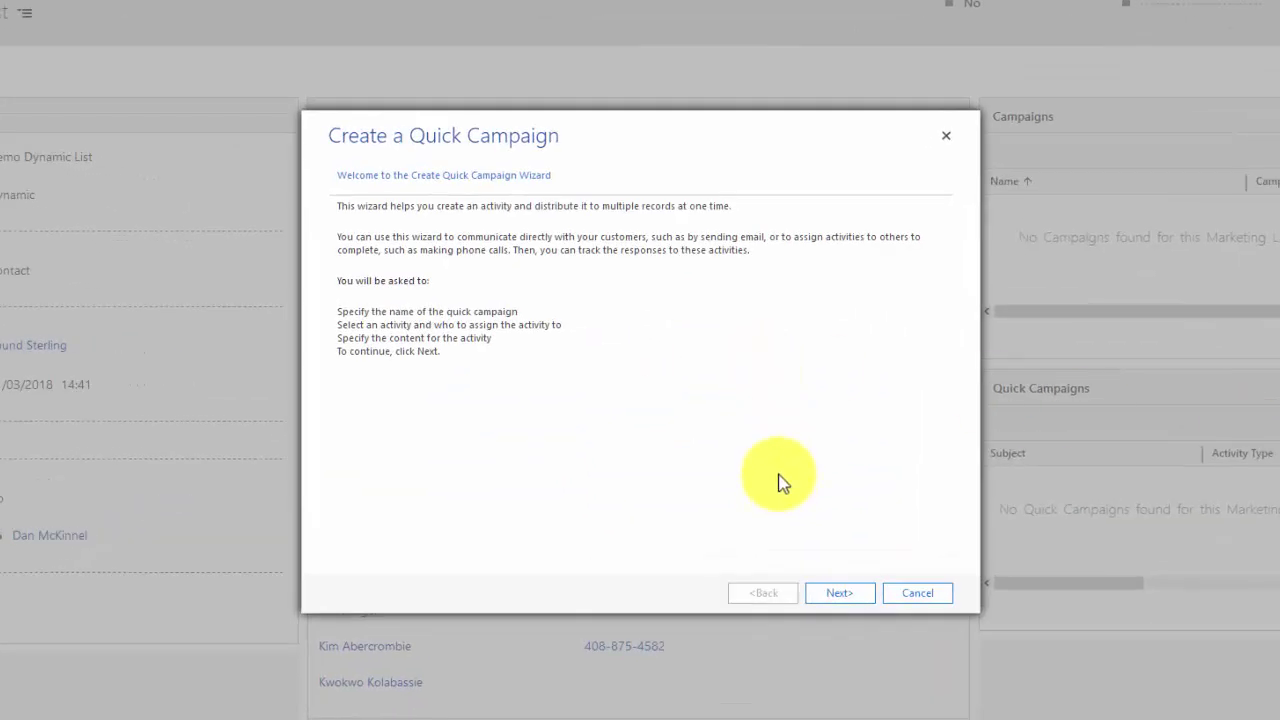
left_click(838, 594)
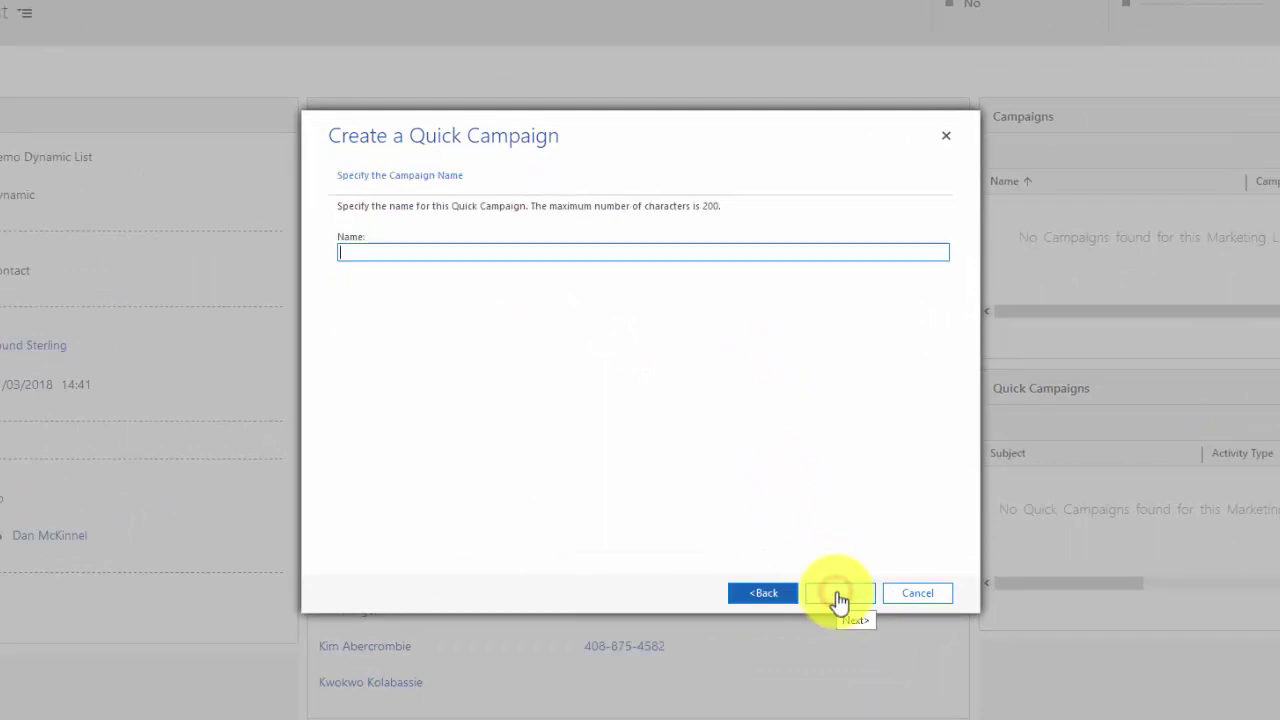
left_click(420, 250)
type("De")
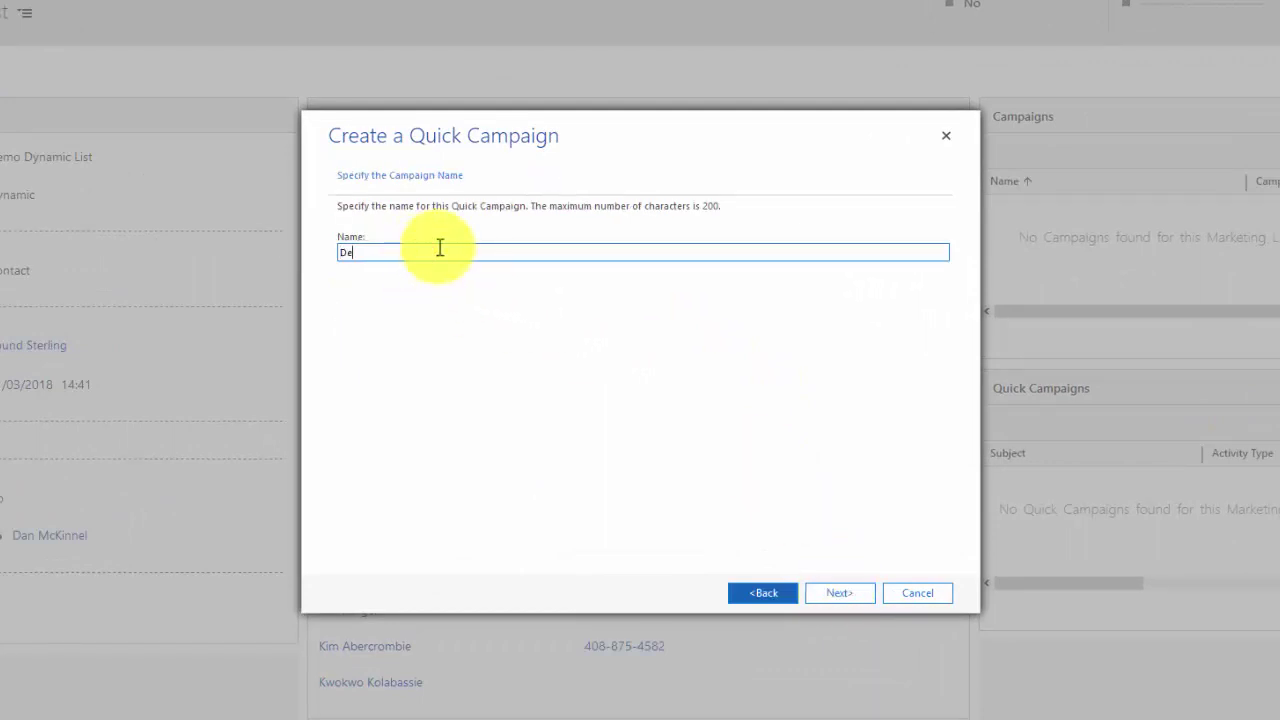
type("mo Quick Campaign")
left_click(820, 596)
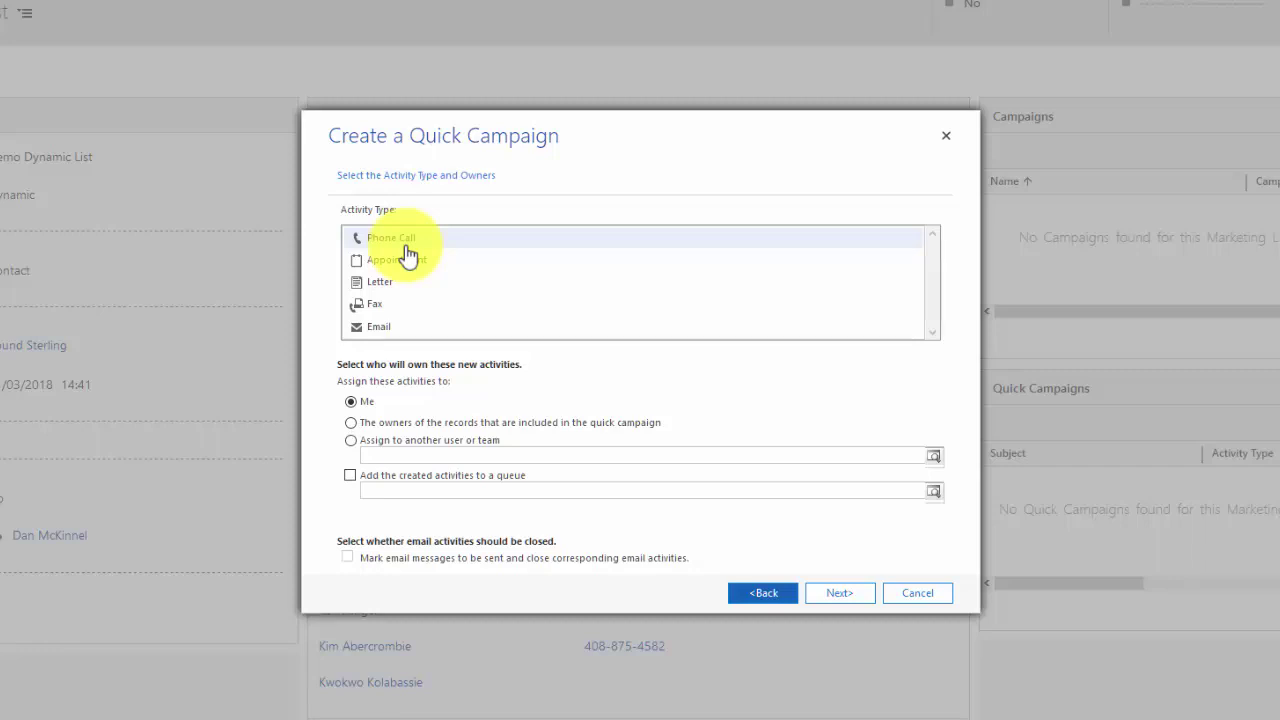
Set the activity type to Email, assigned to the owners of the included records, with email messages marked to be sent and closed
left_click(384, 328)
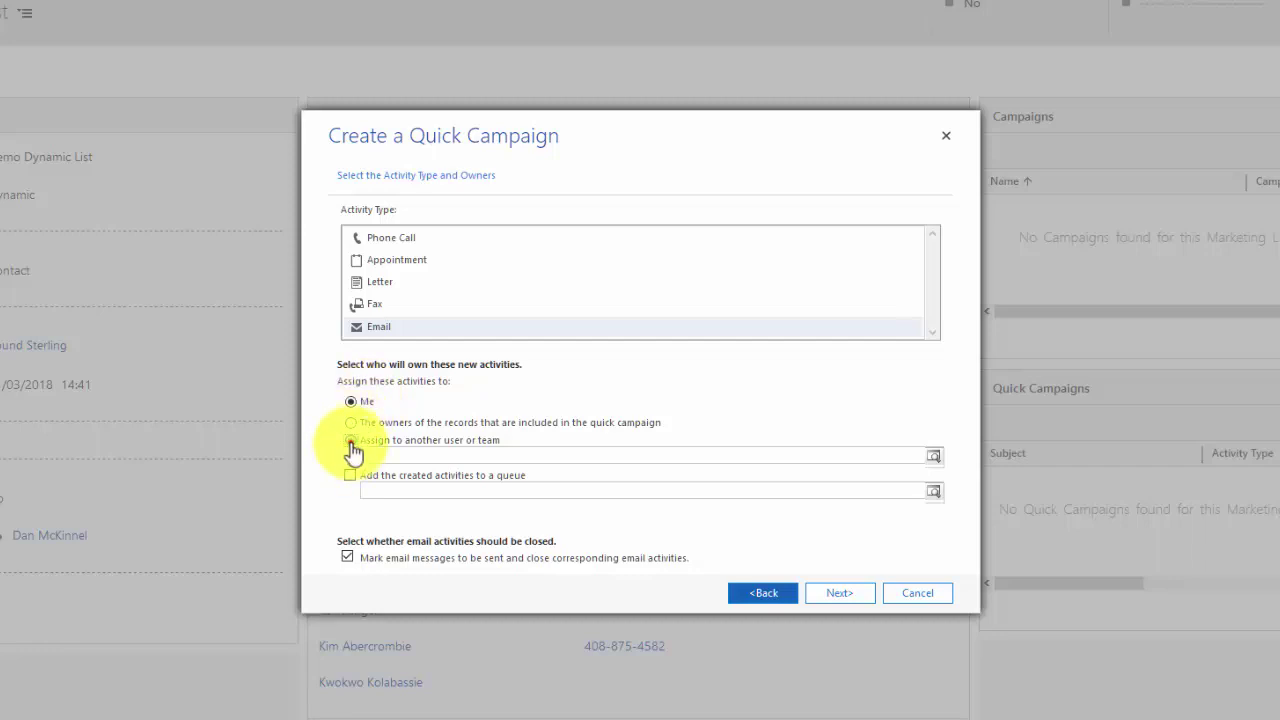
left_click(351, 442)
left_click(352, 424)
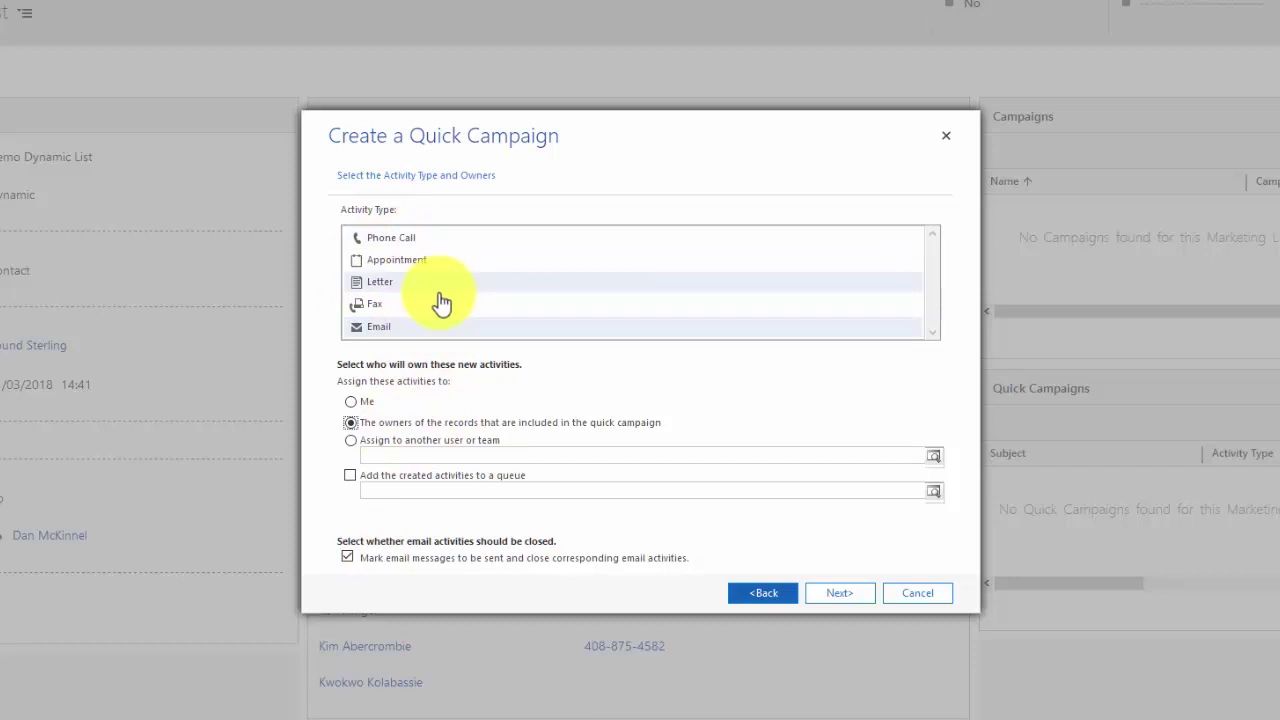
left_click(348, 559)
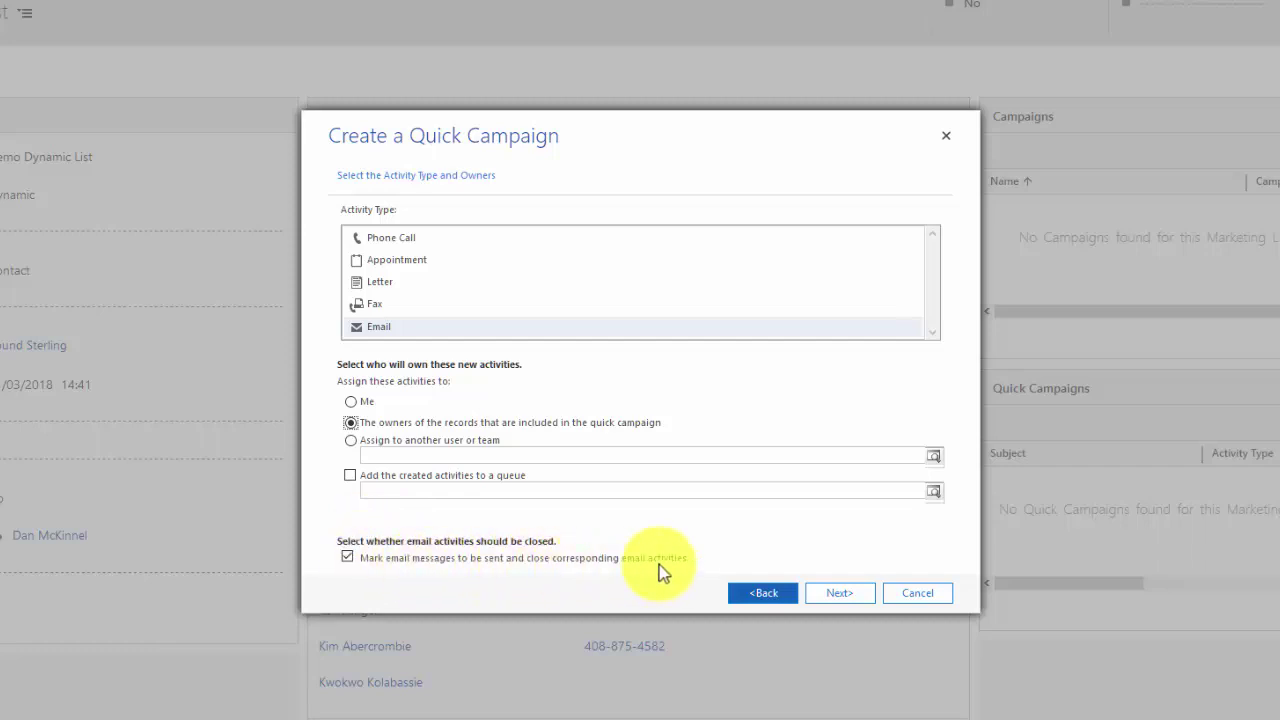
Continue to the email content and enter the subject "Thank you for enroilling on one of our courses"
left_click(839, 597)
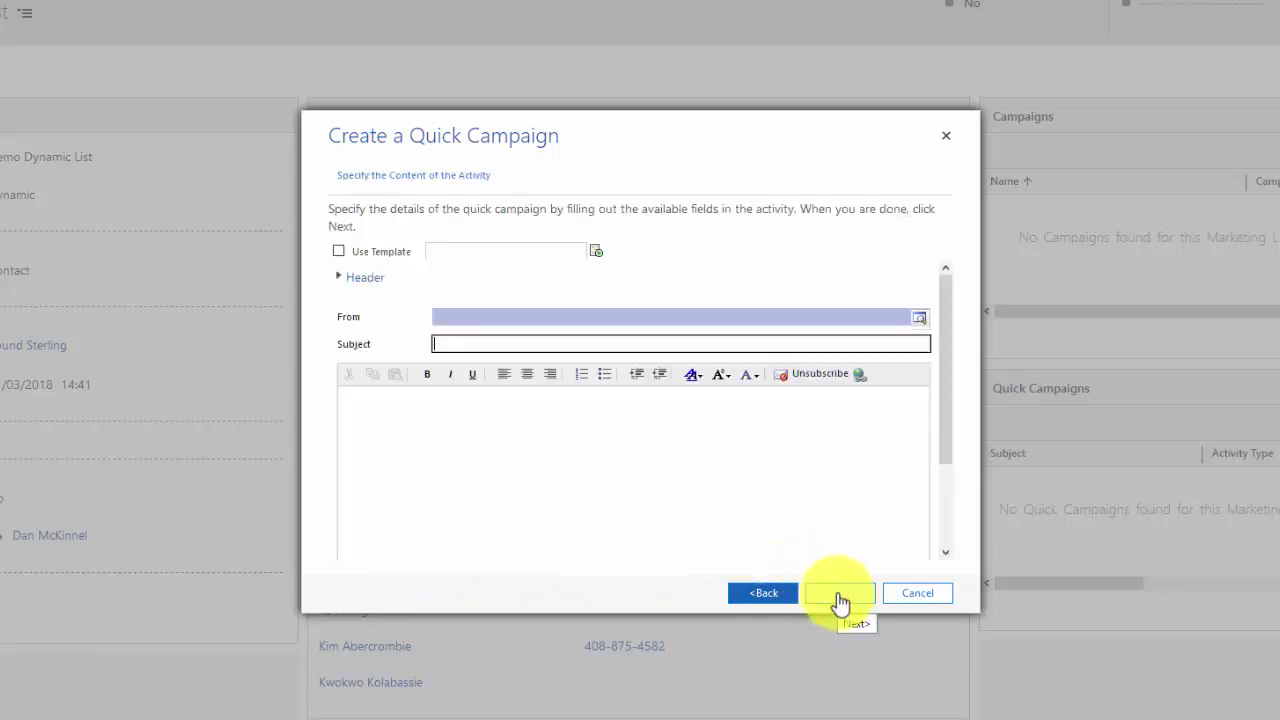
left_click(469, 341)
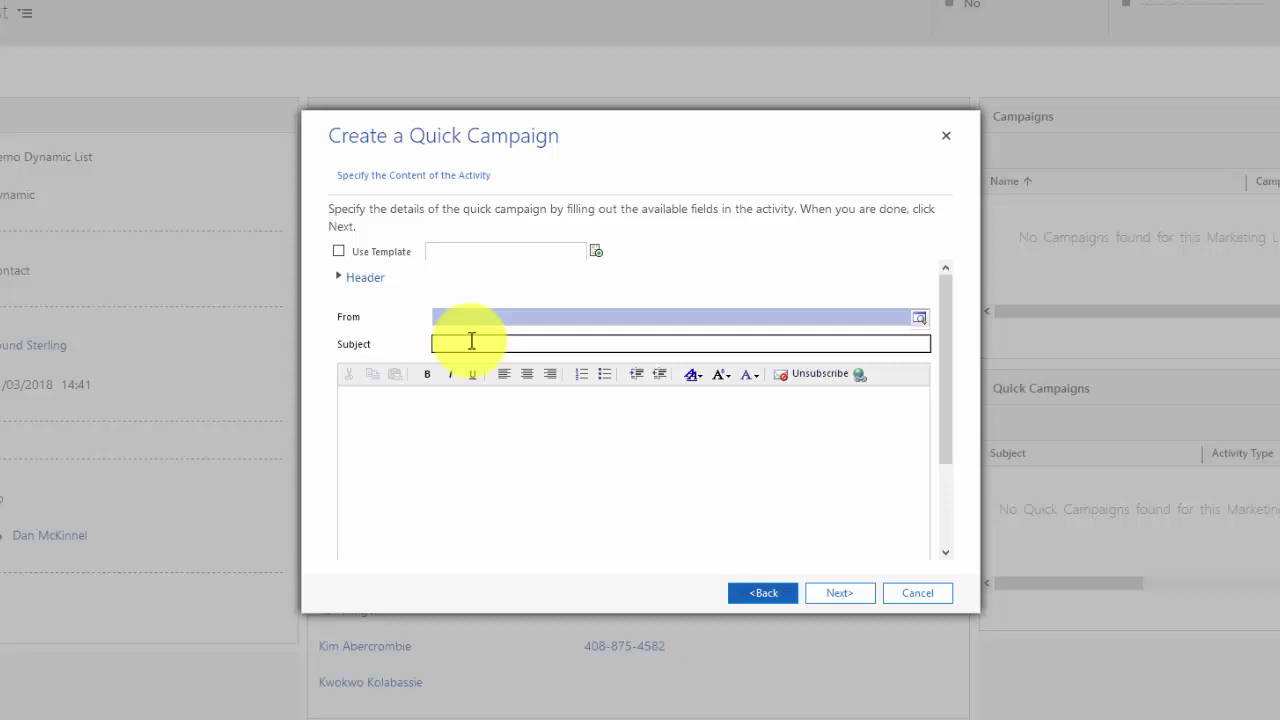
type("Thank you for enroilling on one of our courses")
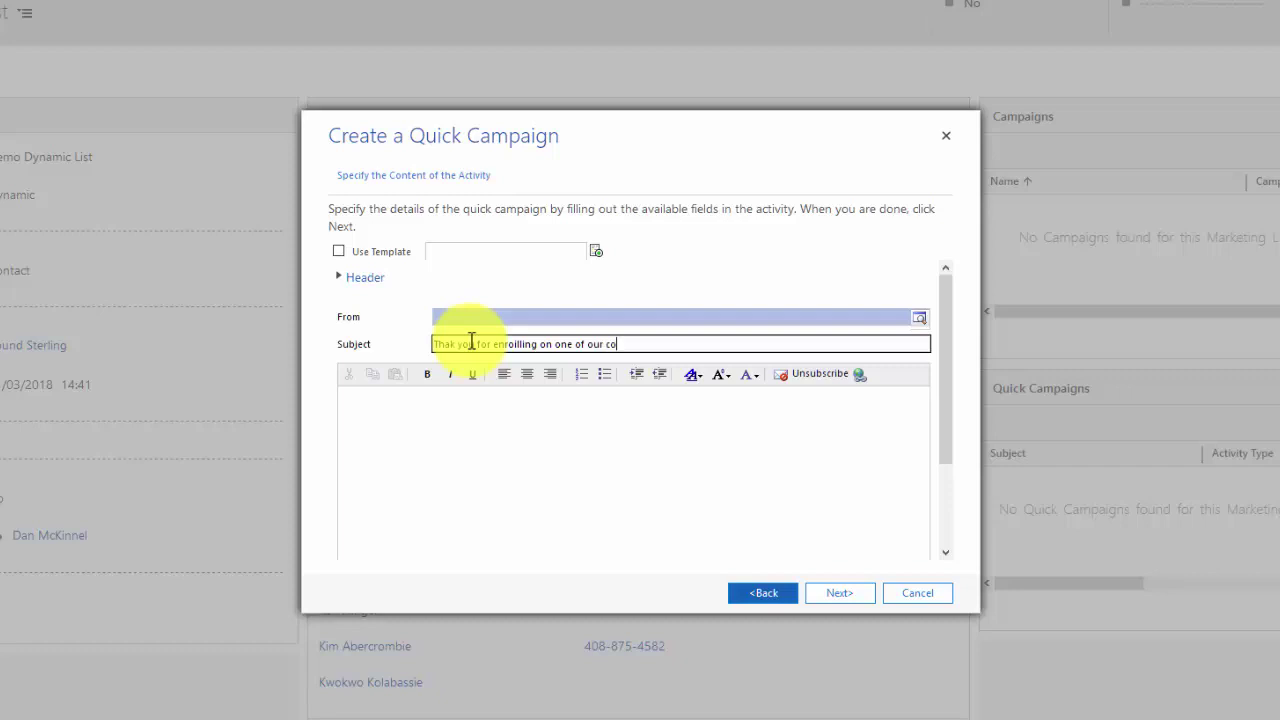
Write the email body "Dear Student, Thank you for registering for one of our courses. We look forward to seeing you on Matriculation Day!"
left_click(450, 401)
type("Dear Student, Thank you for registe")
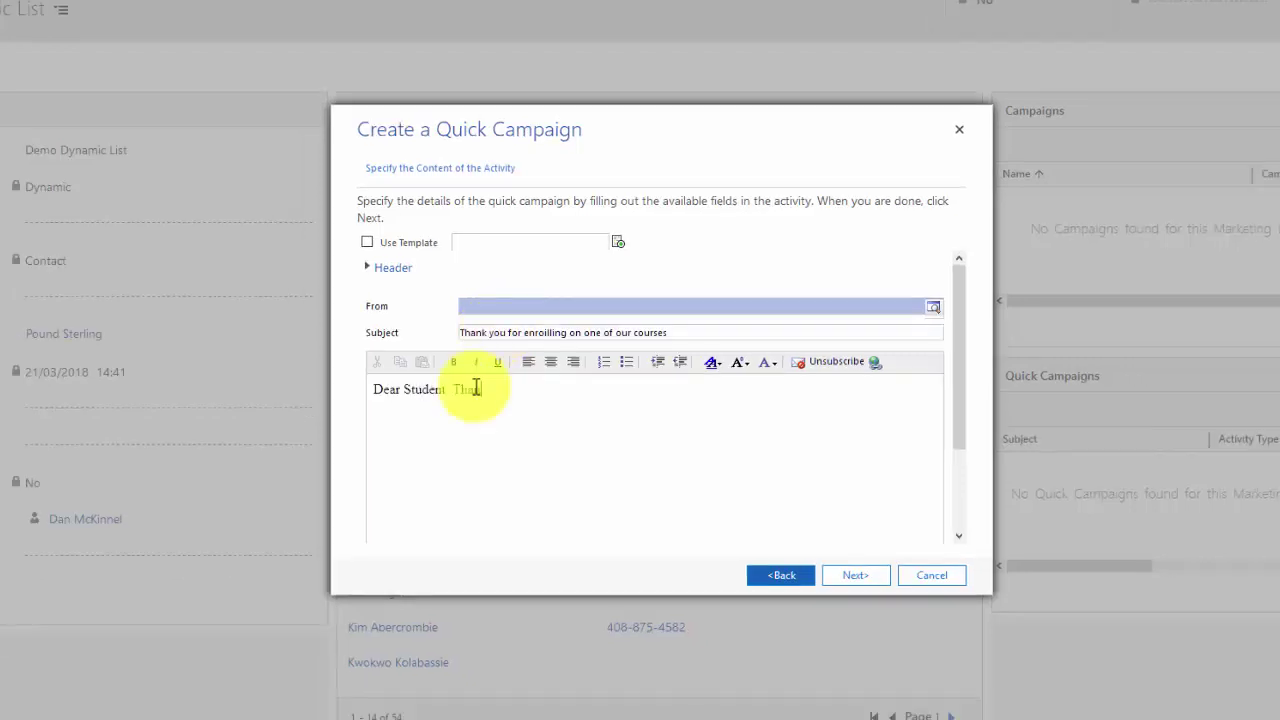
type("ring for one of our courses.")
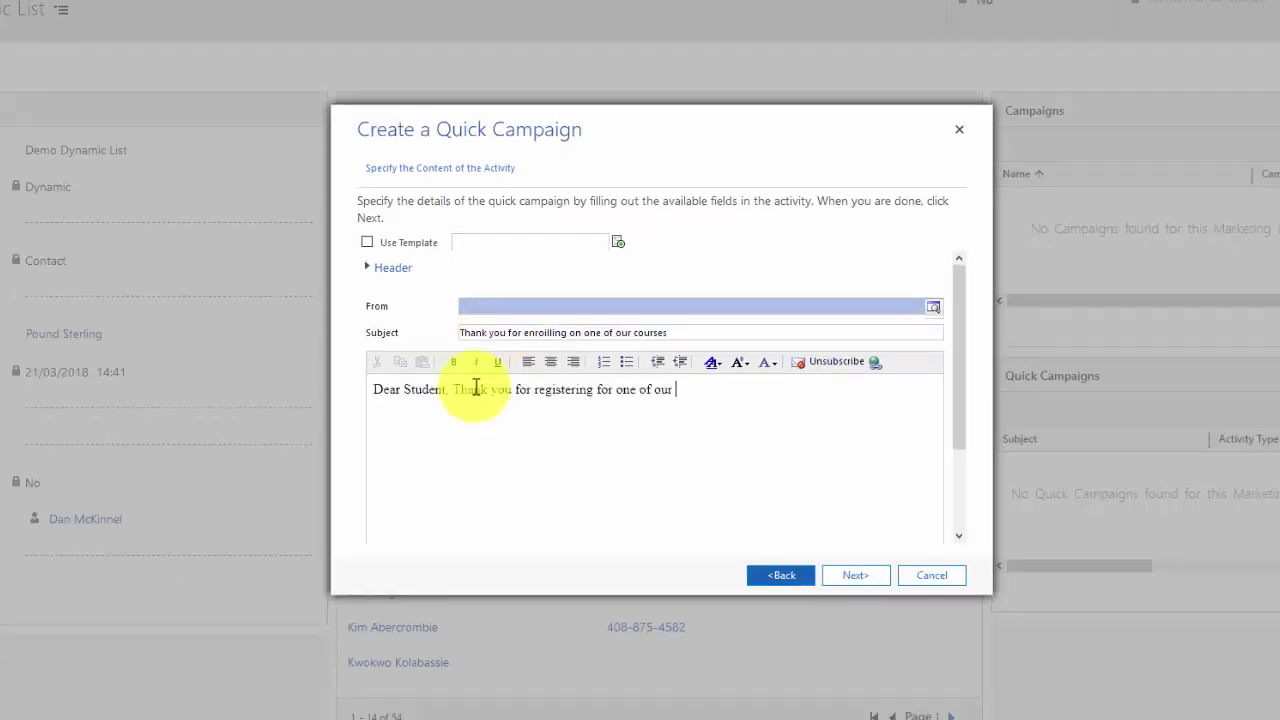
key("Return")
type("We look forward to seeing you on Matriculation Day!")
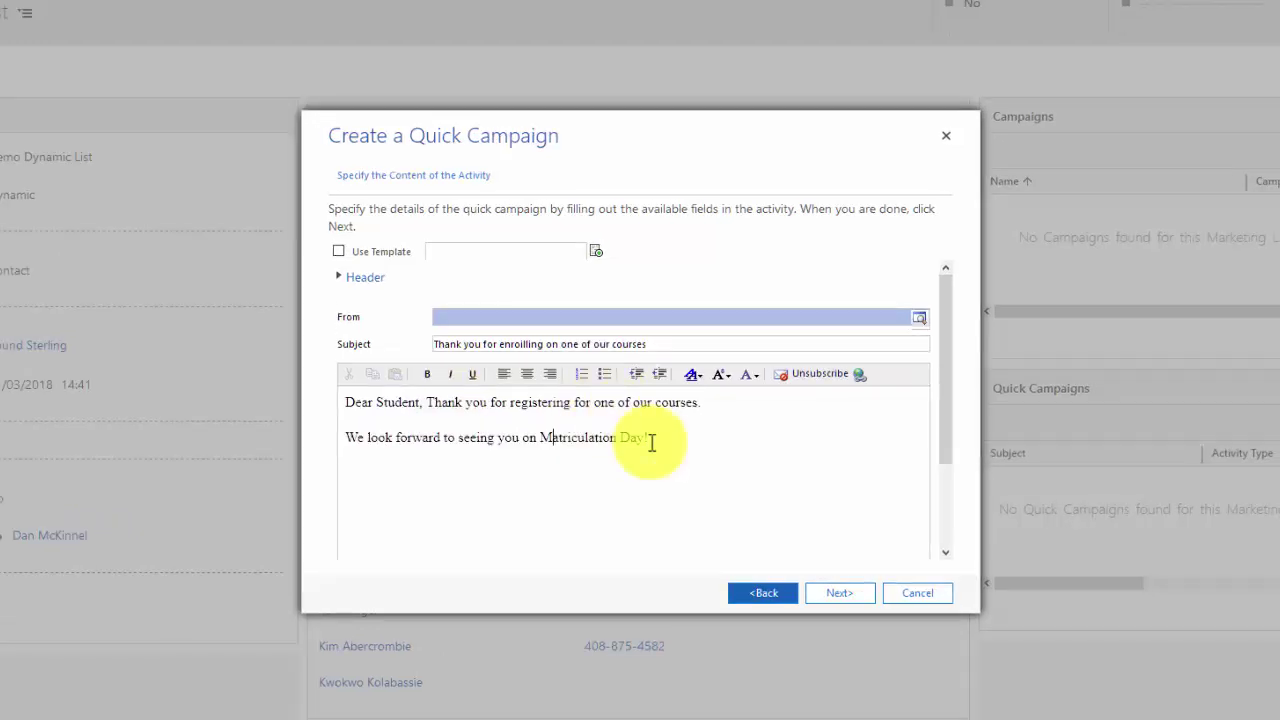
left_click(654, 438)
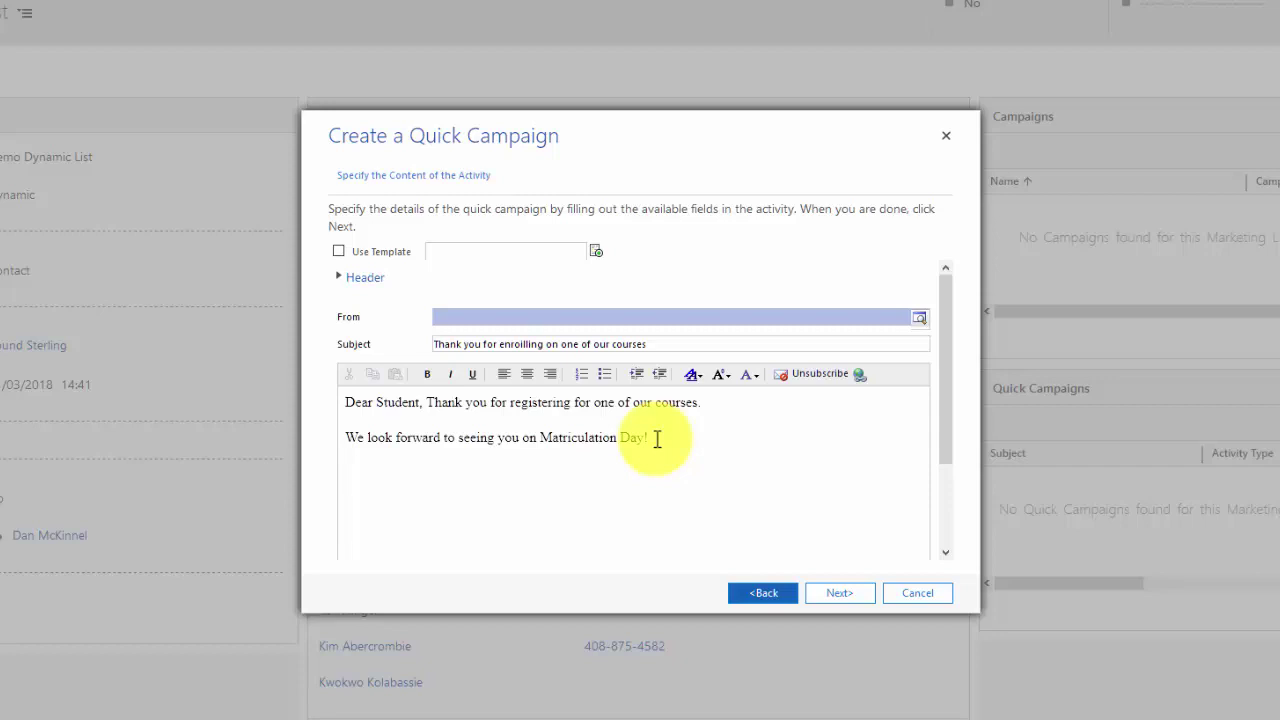
Try applying the Marketing Event Notification template to the campaign email, and switch back to the self-written message
left_click(340, 252)
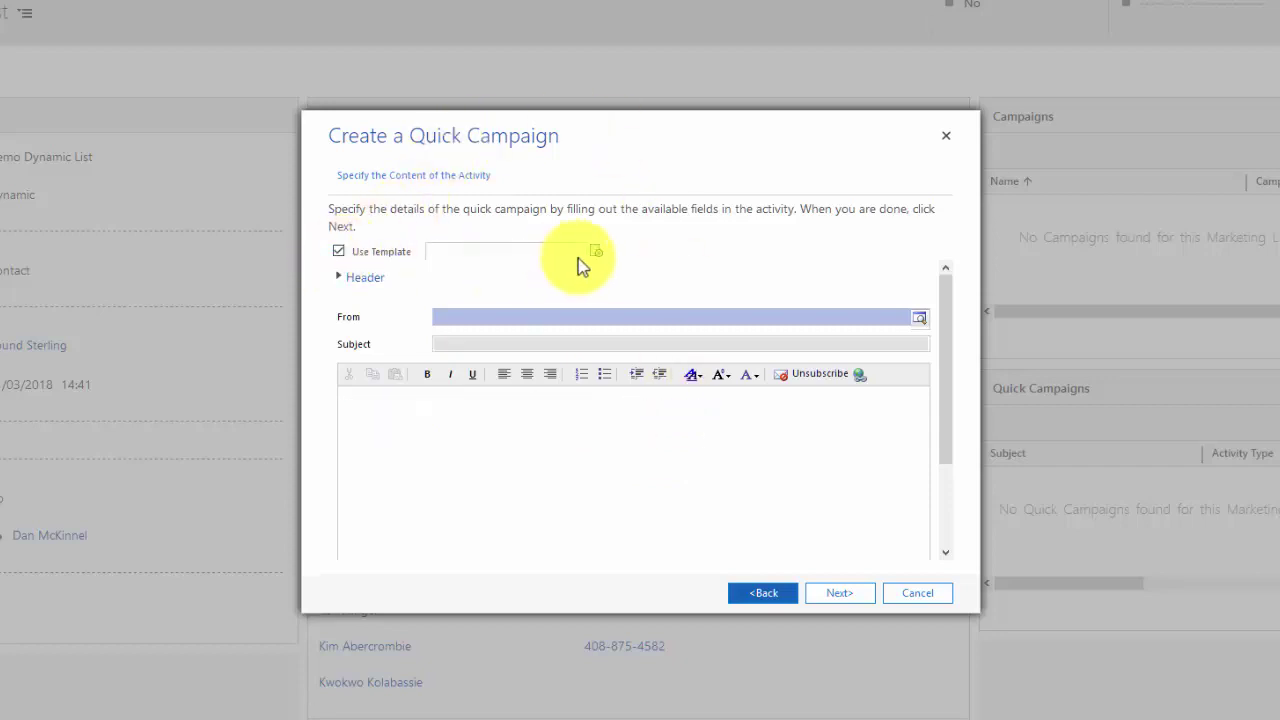
left_click(598, 254)
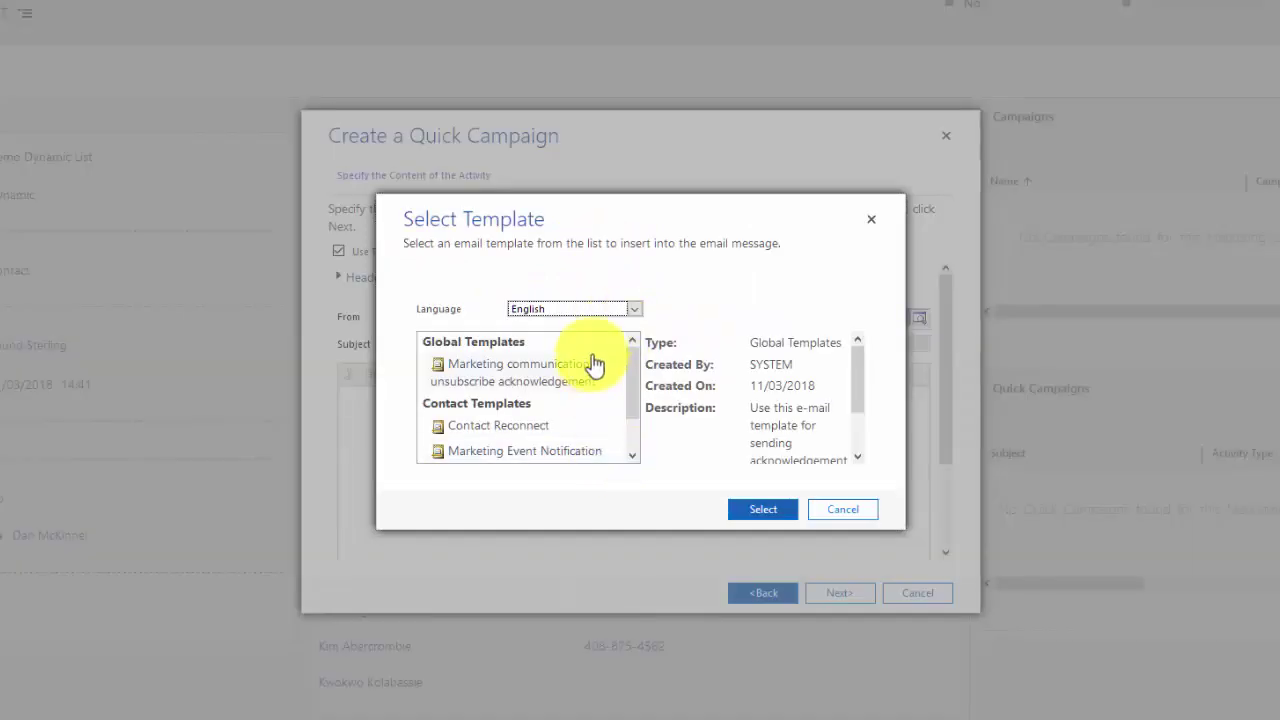
scroll(583, 425, "down", 1)
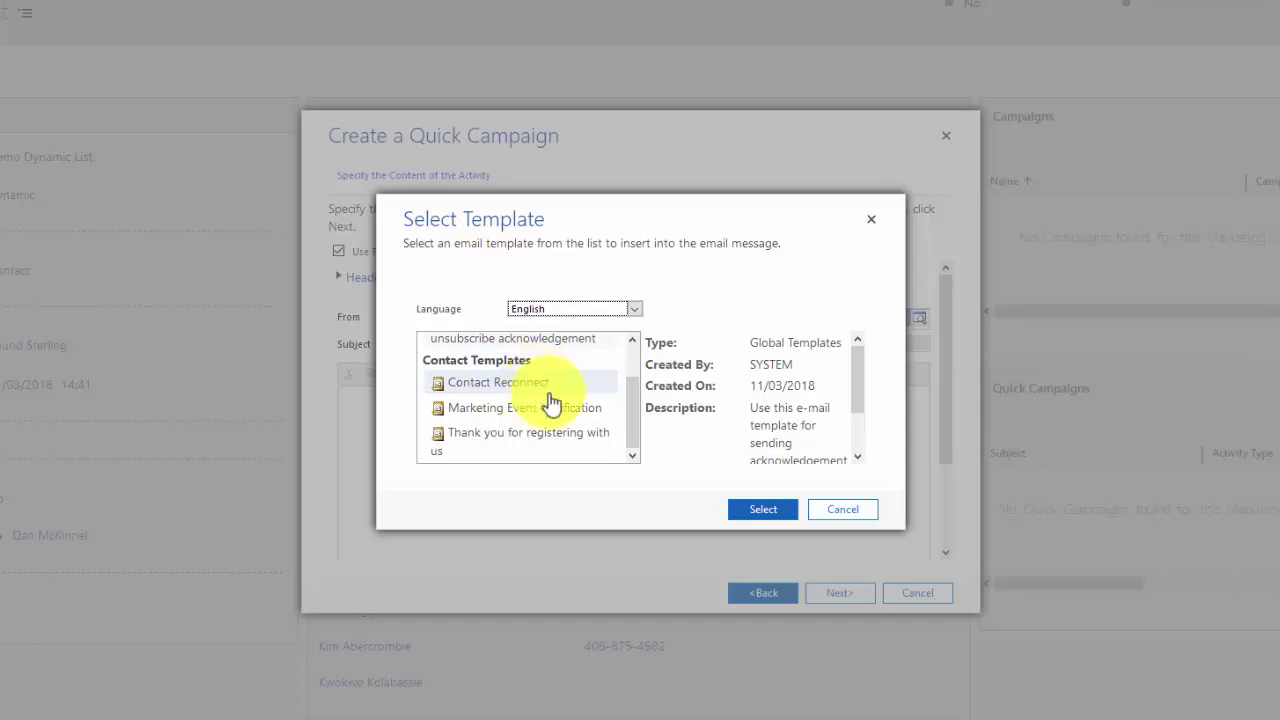
left_click(530, 410)
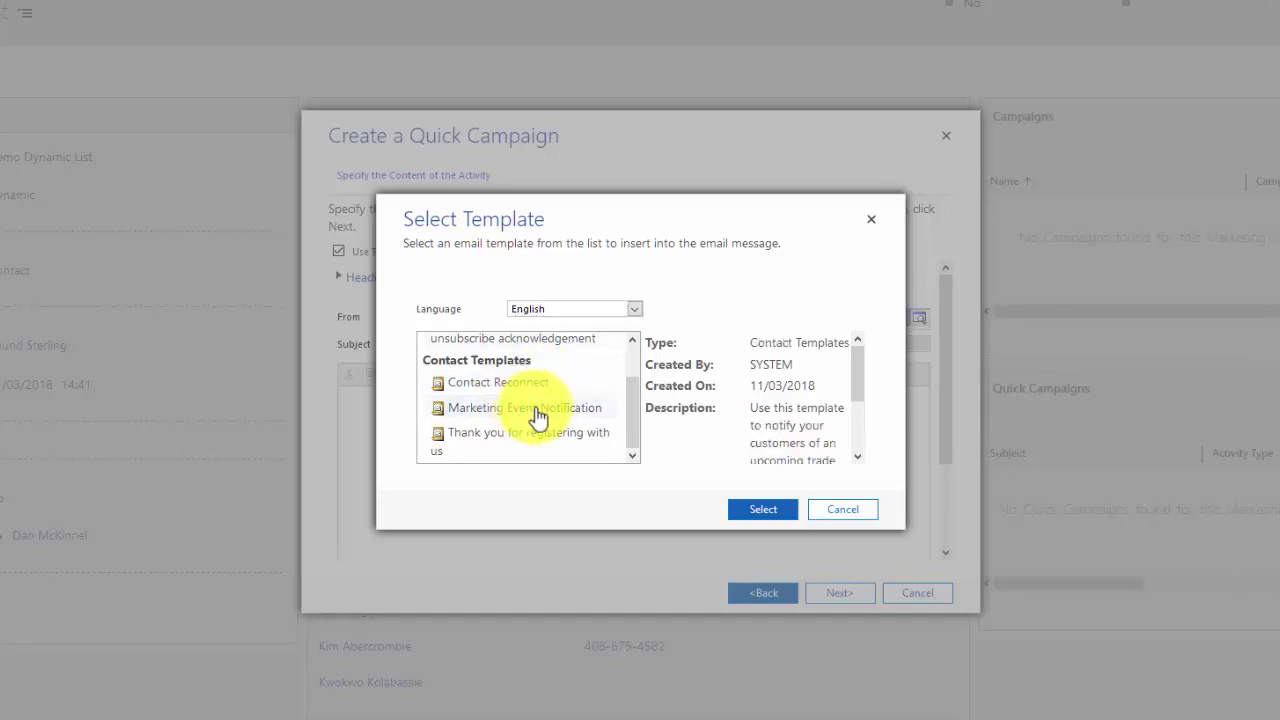
left_click(752, 509)
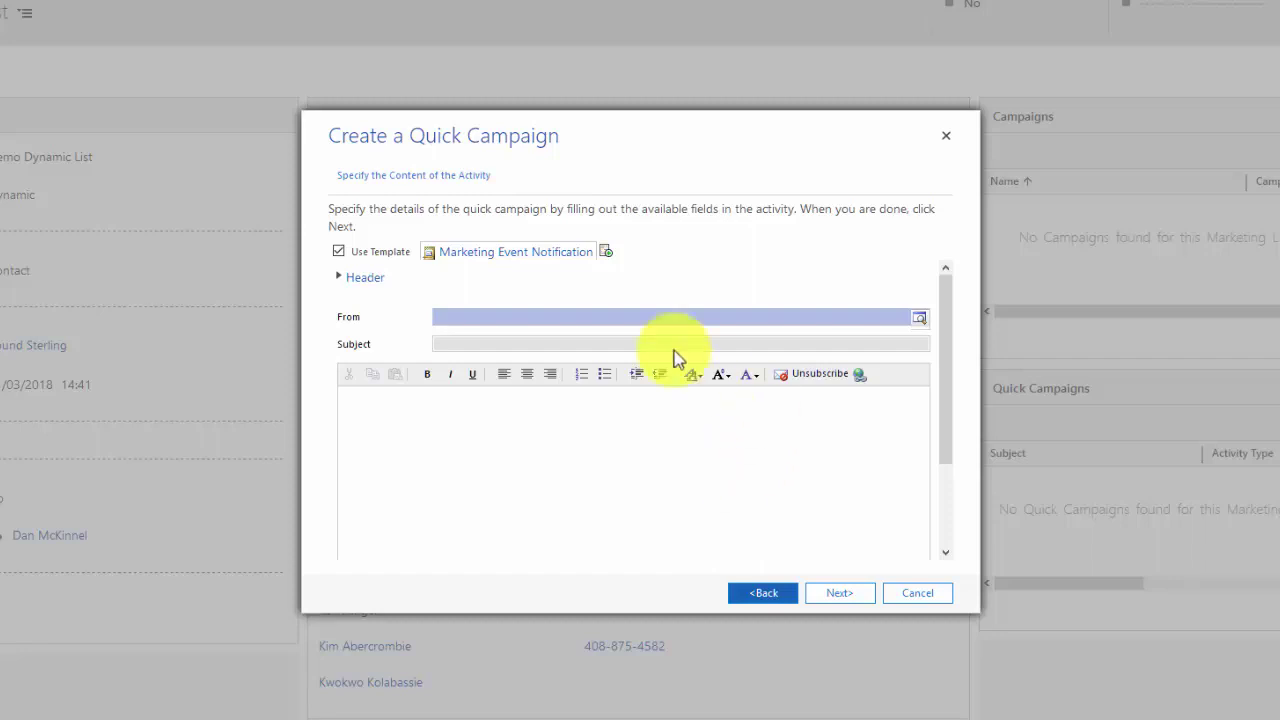
left_click(339, 252)
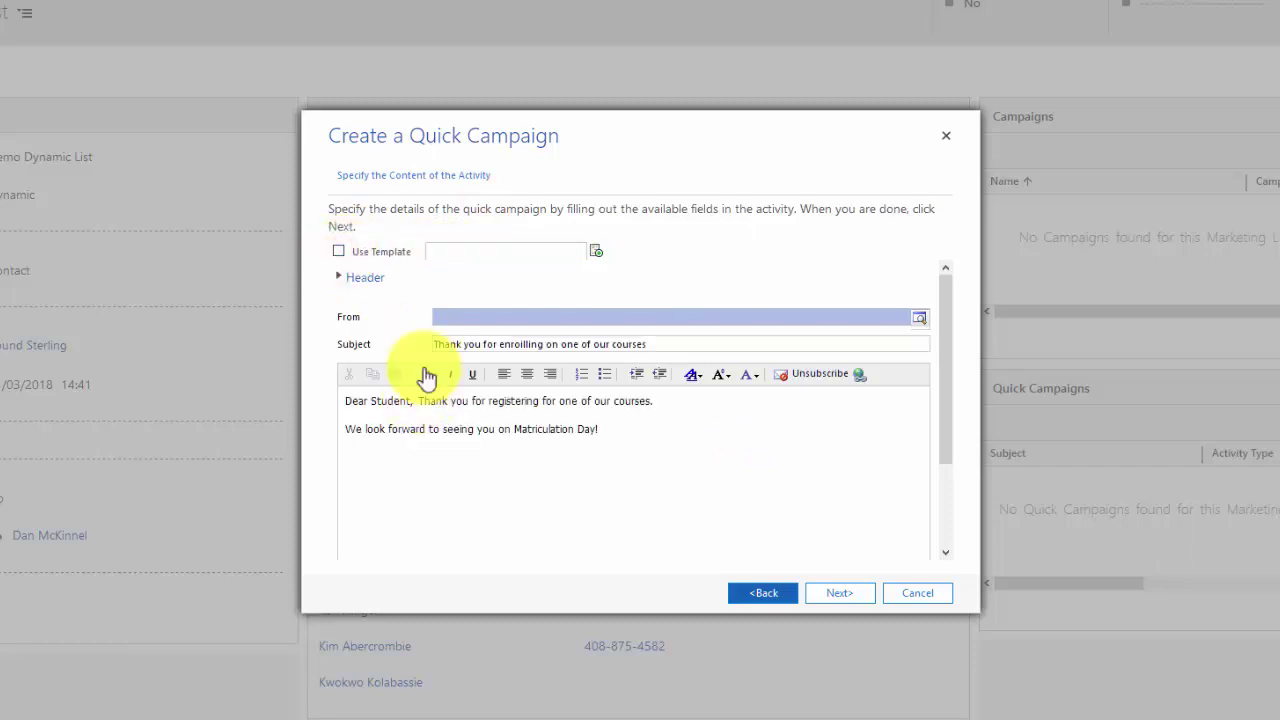
Complete the wizard to create Demo Quick Campaign and open its record from the marketing list's quick campaigns
left_click(841, 597)
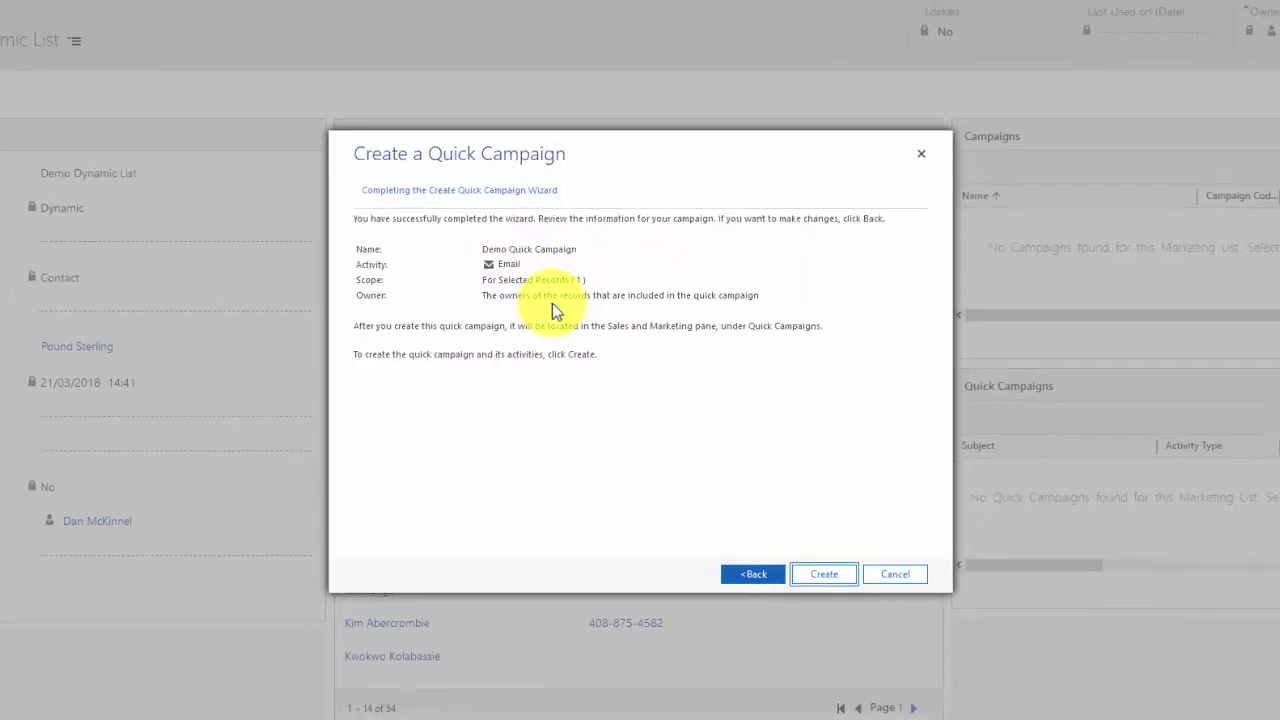
left_click(832, 574)
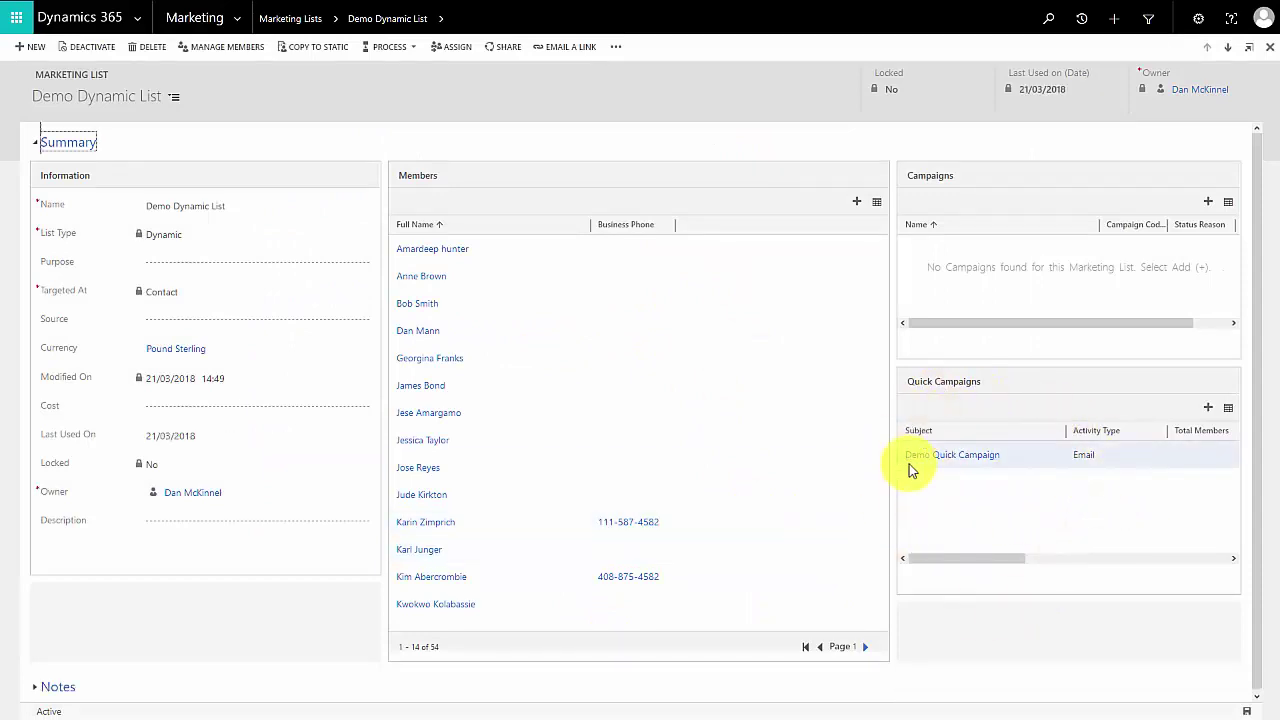
left_click(1024, 452)
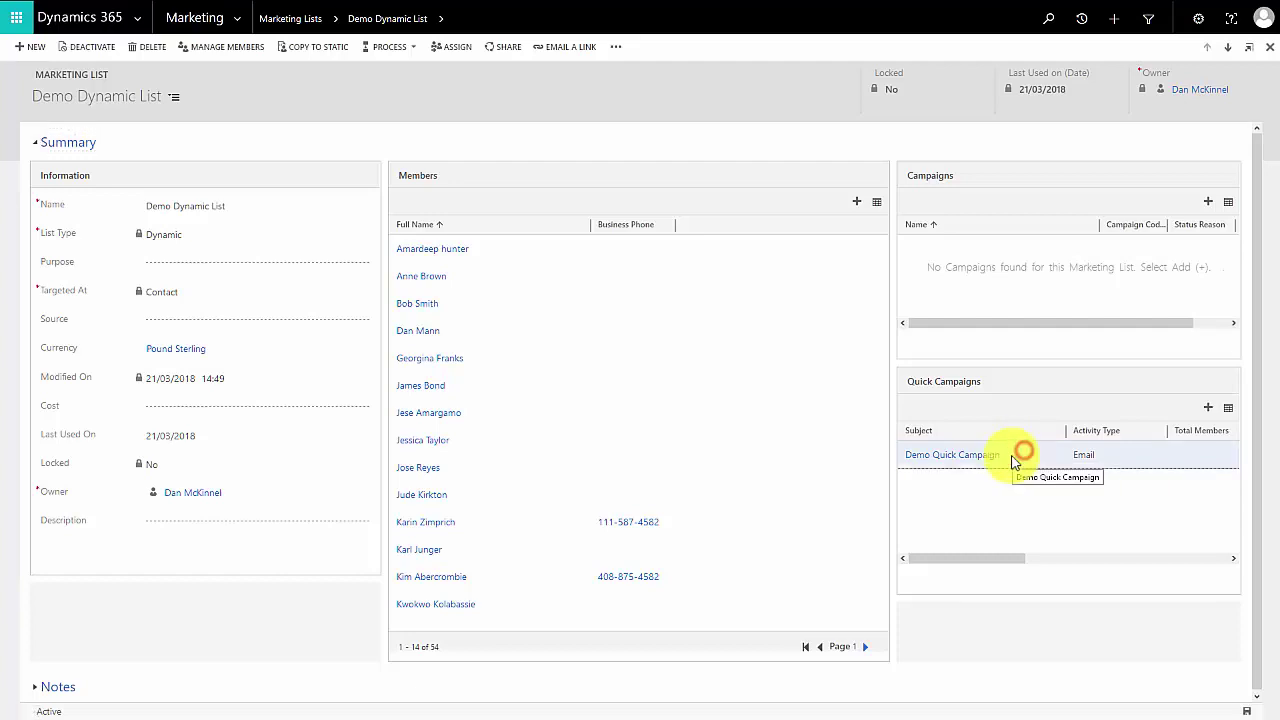
left_click(1012, 456)
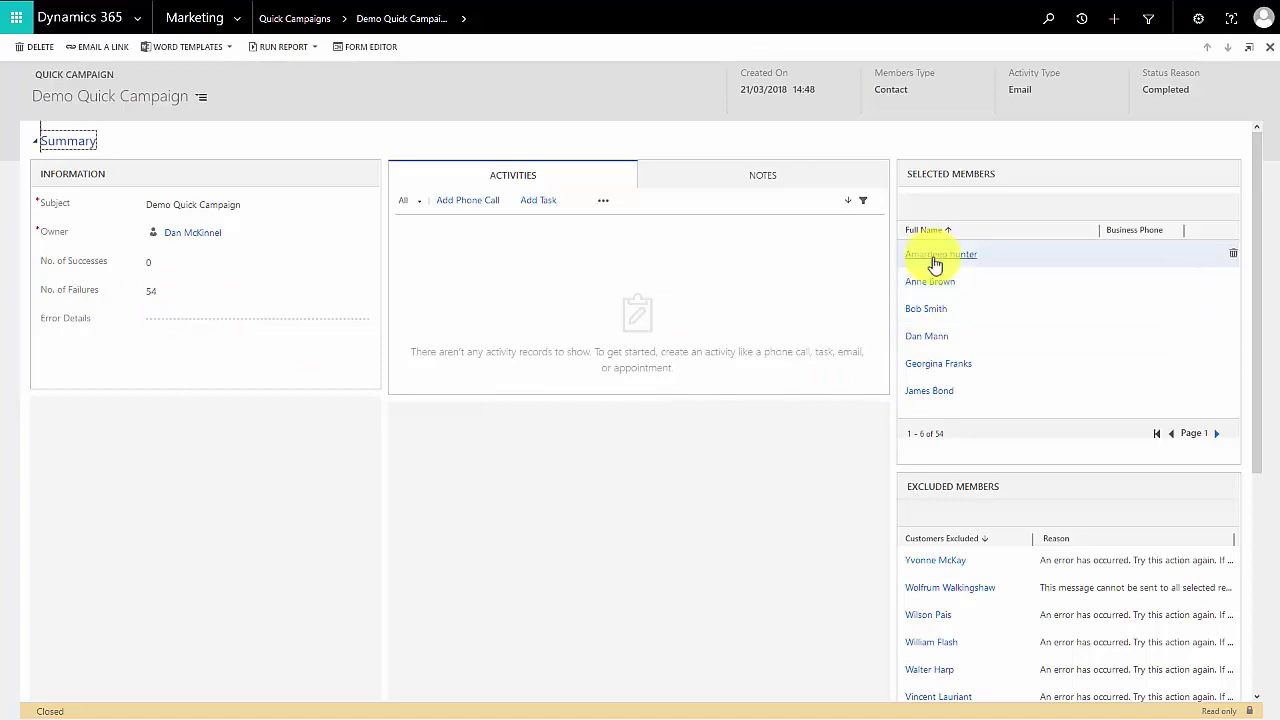
Review the quick campaign's excluded members and responses, and check the activities on the third selected member's contact record
scroll(987, 518, "down", 3)
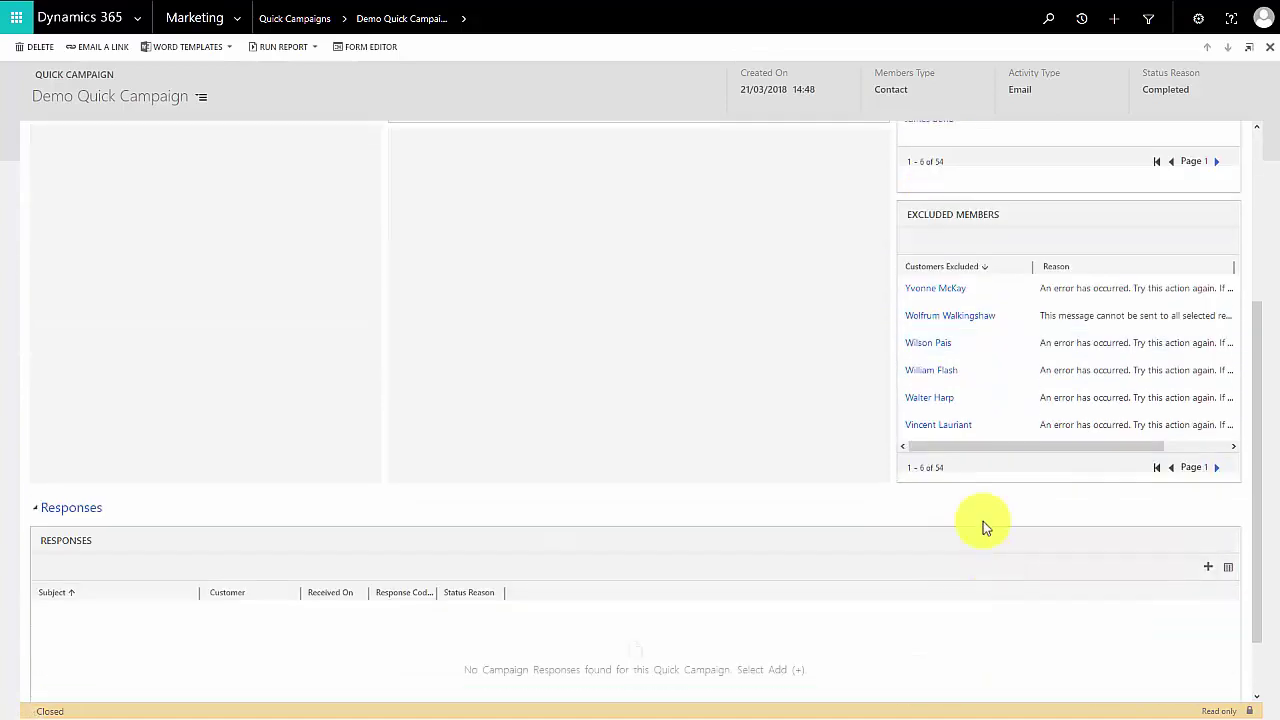
scroll(960, 360, "up", 3)
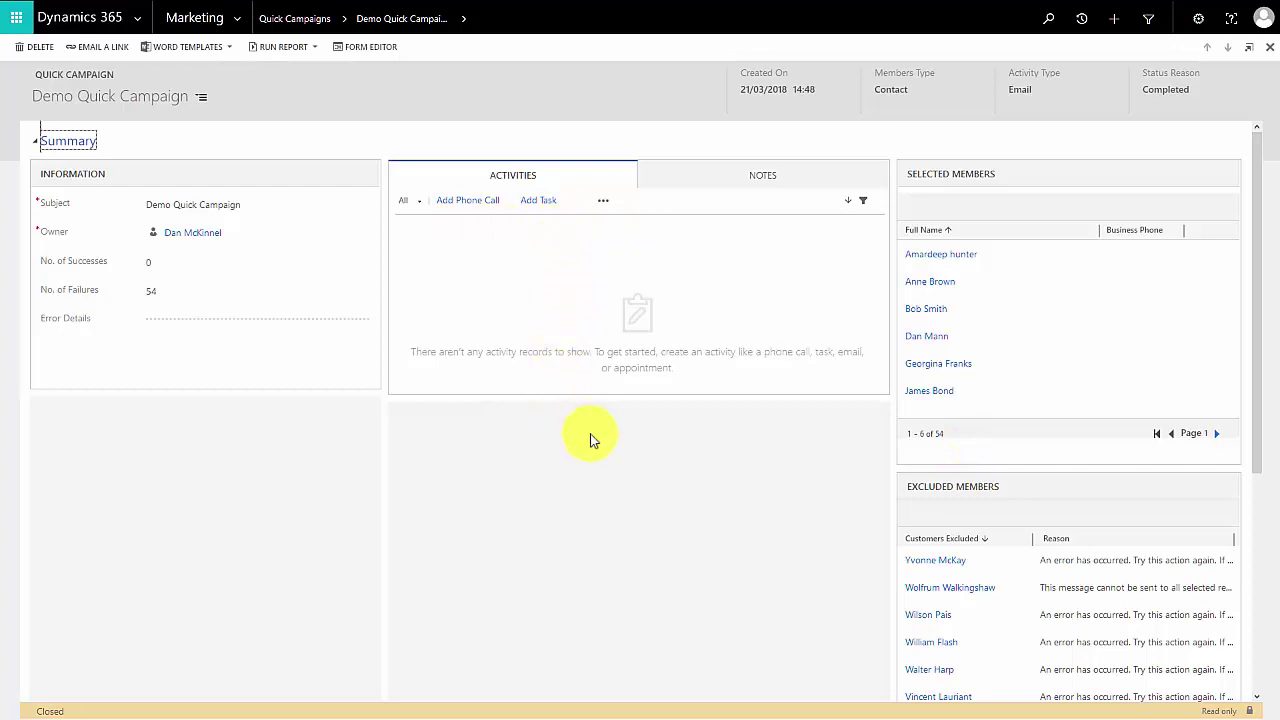
left_click(931, 316)
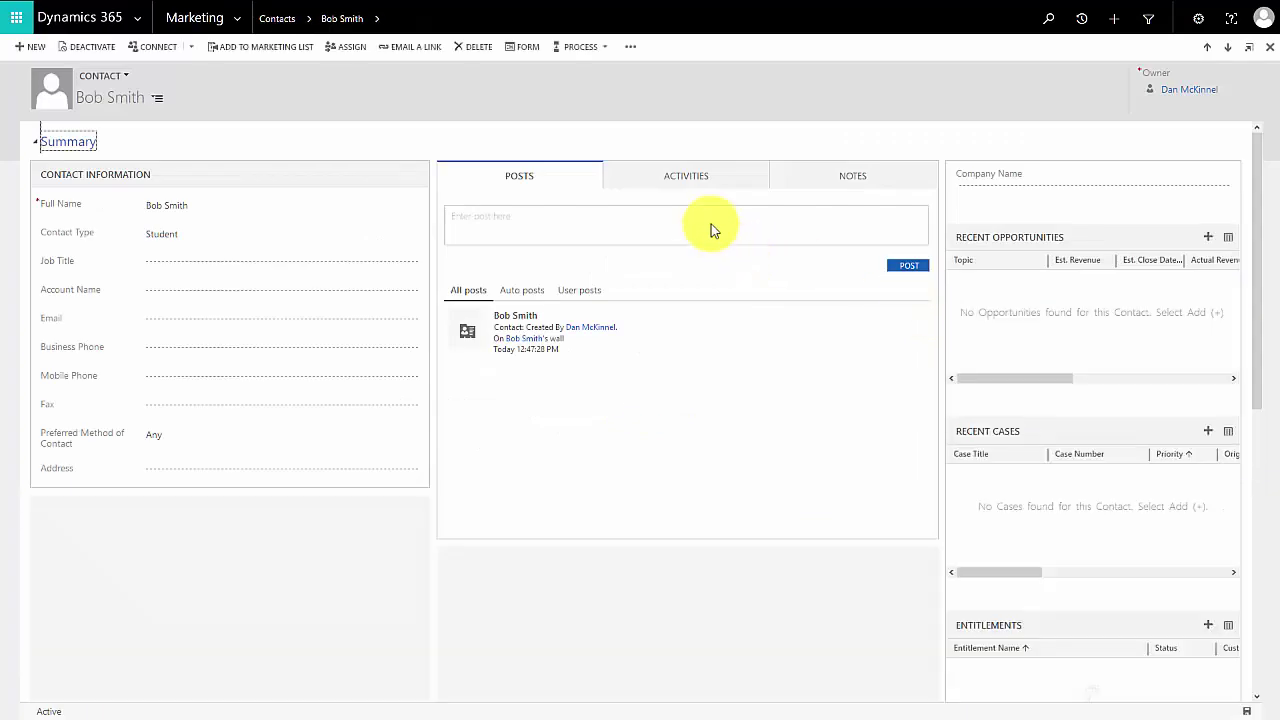
left_click(686, 177)
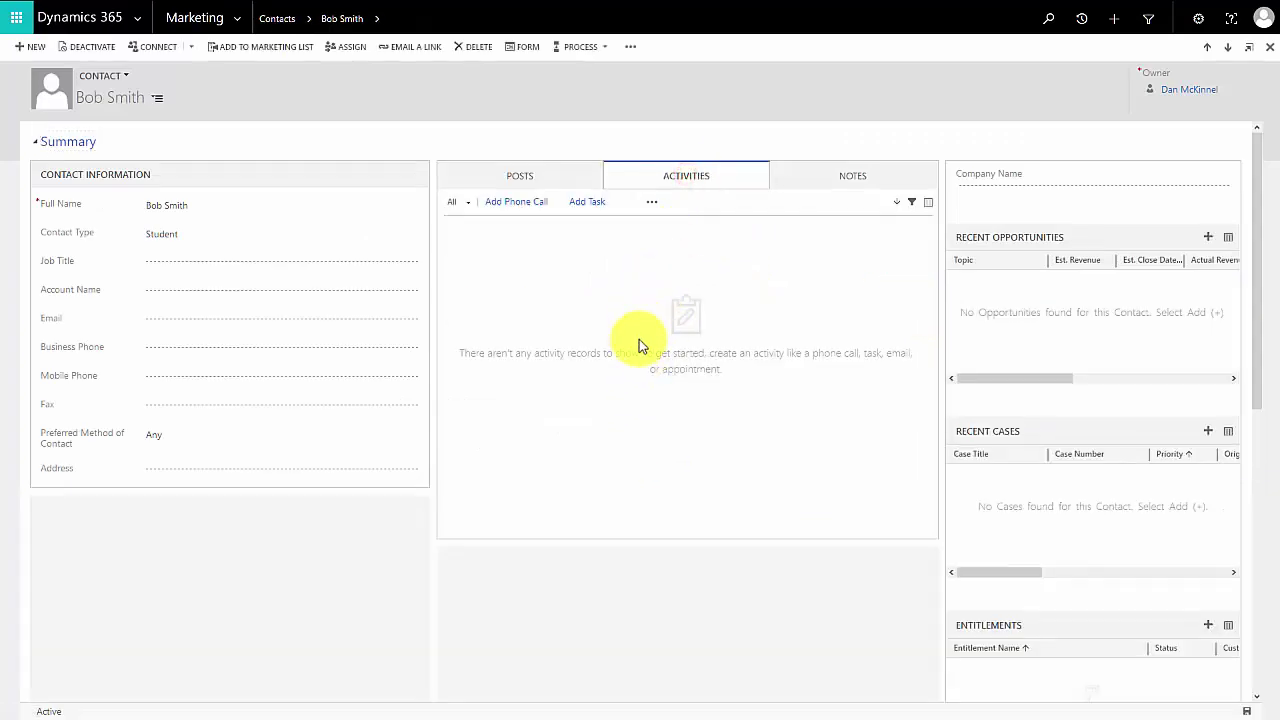